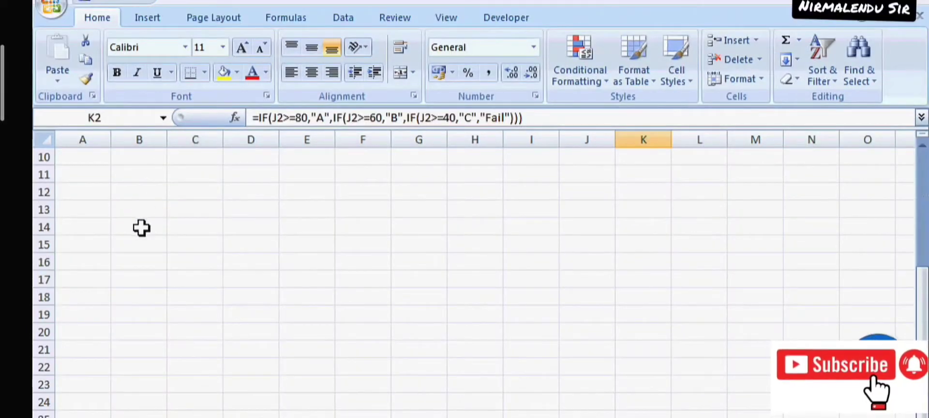
Select cell B14 to hold the sample number.
click(140, 227)
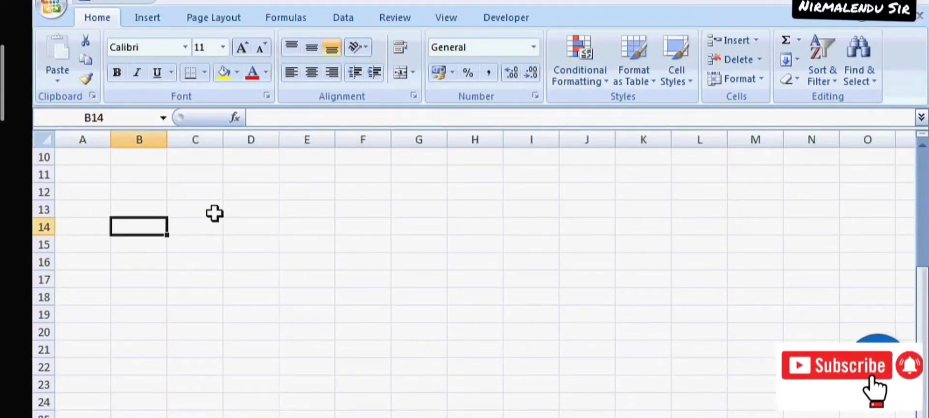
Enter 89.87634 in B14 and select C14 beside it.
text(89.87)
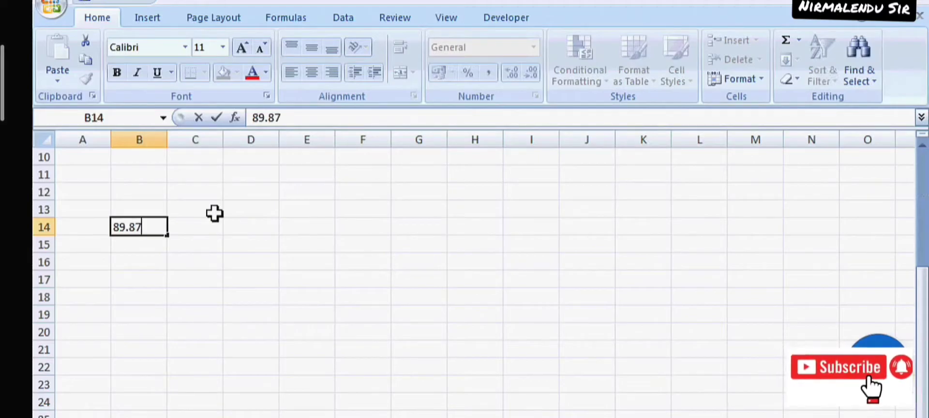
text(6)
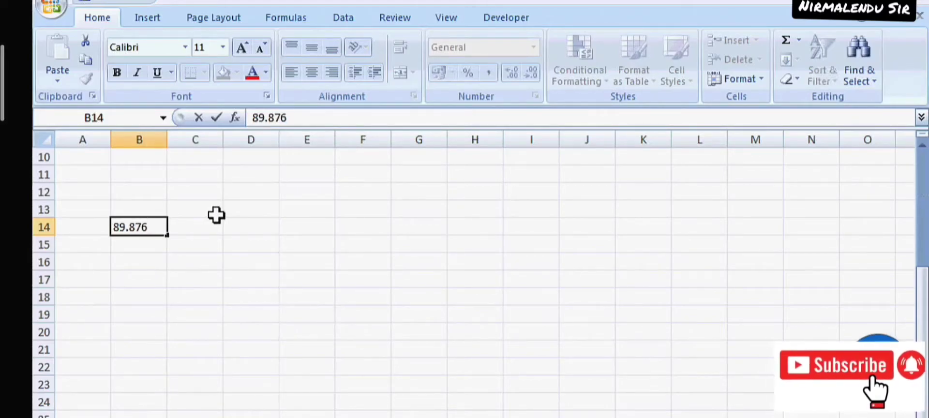
text(34)
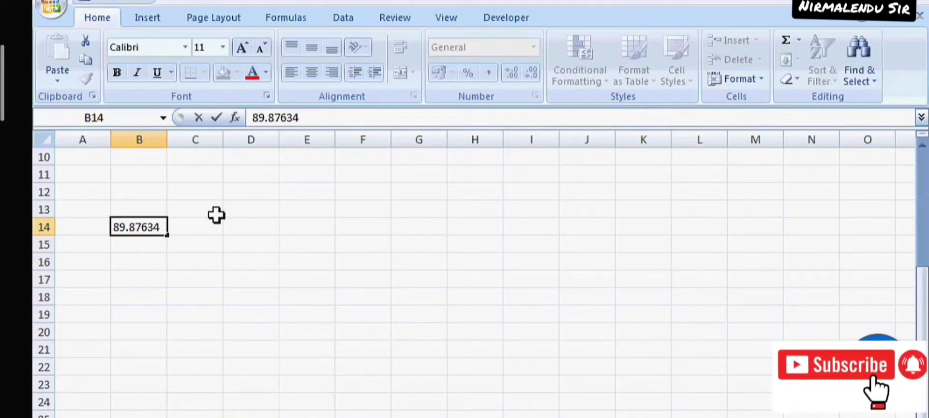
click(218, 314)
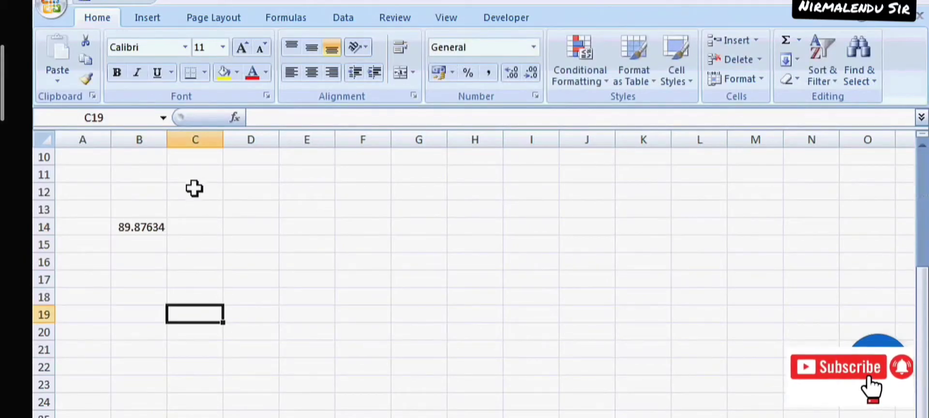
click(194, 226)
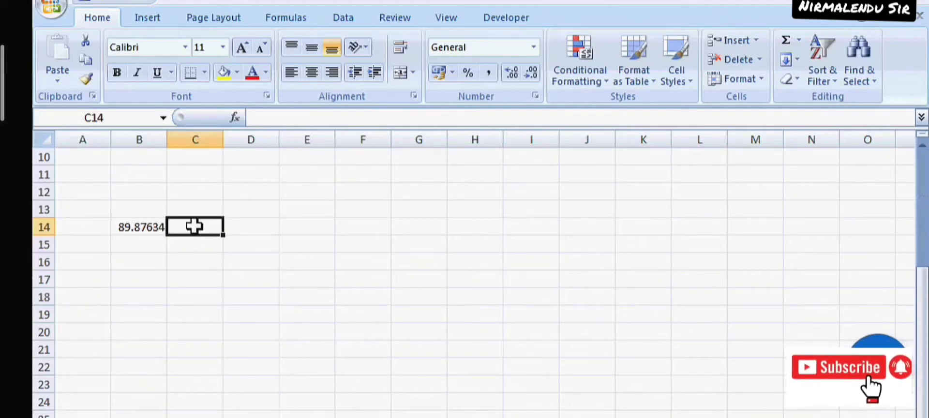
Enter =ROUND(B14,2) in C14 so it shows 89.88.
text(=)
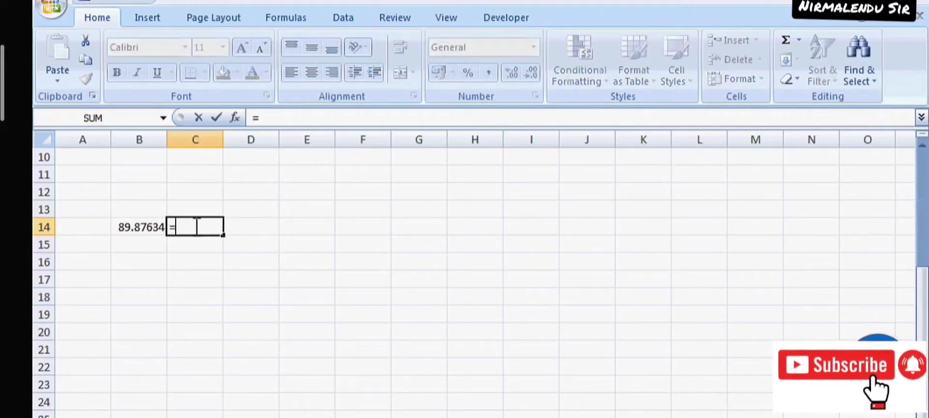
text(ROU)
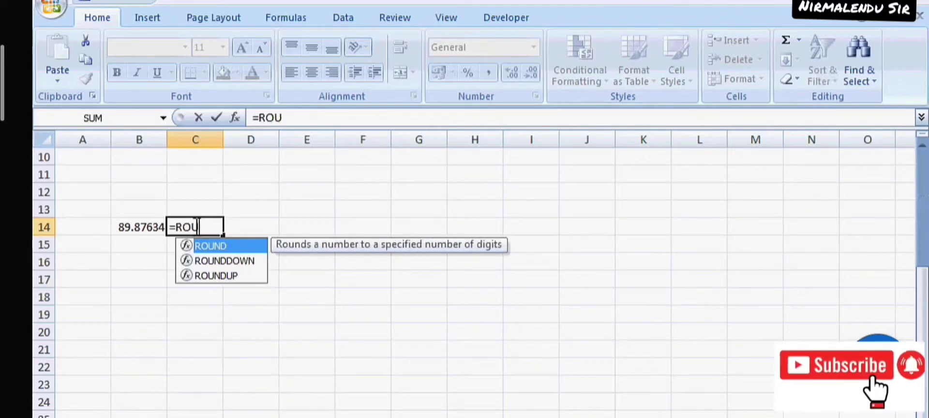
text(N)
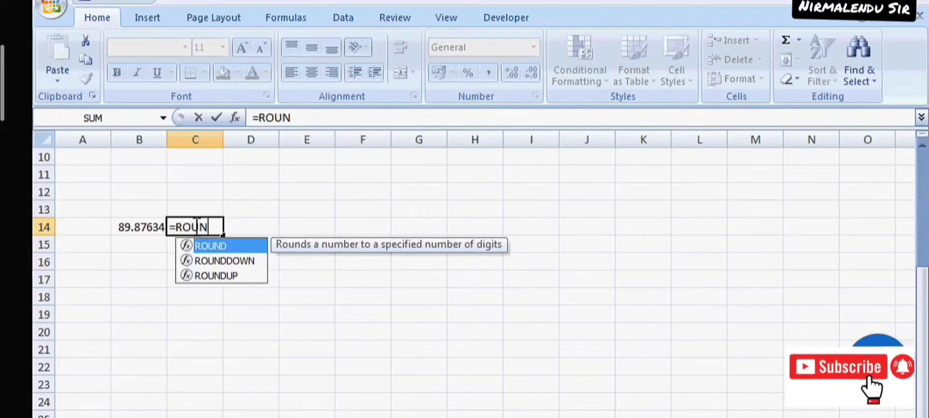
text(D()
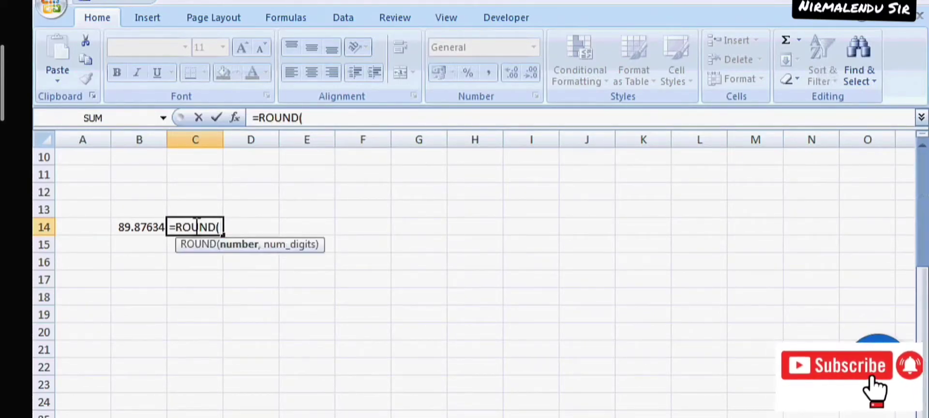
click(145, 225)
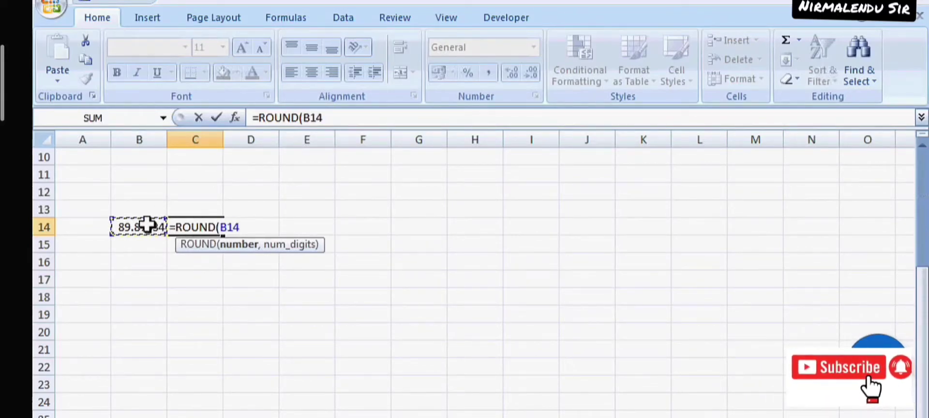
text(,)
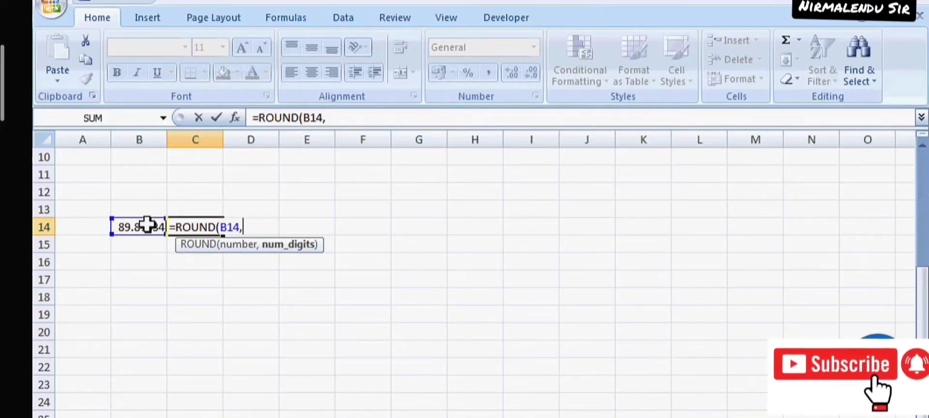
text(2)
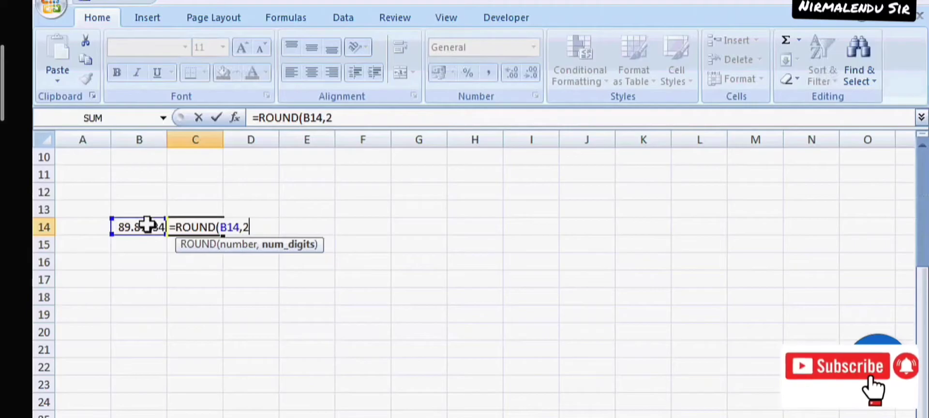
text())
key(Return)
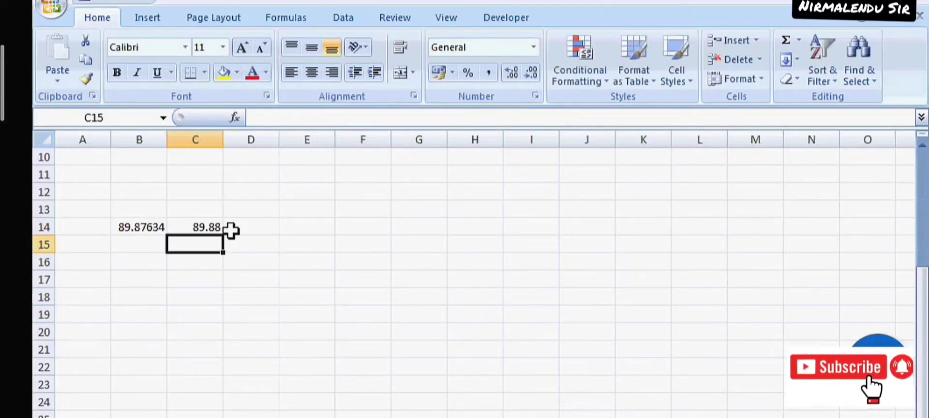
Change C14's formula to =ROUND(B14,3) for three decimal places.
click(211, 226)
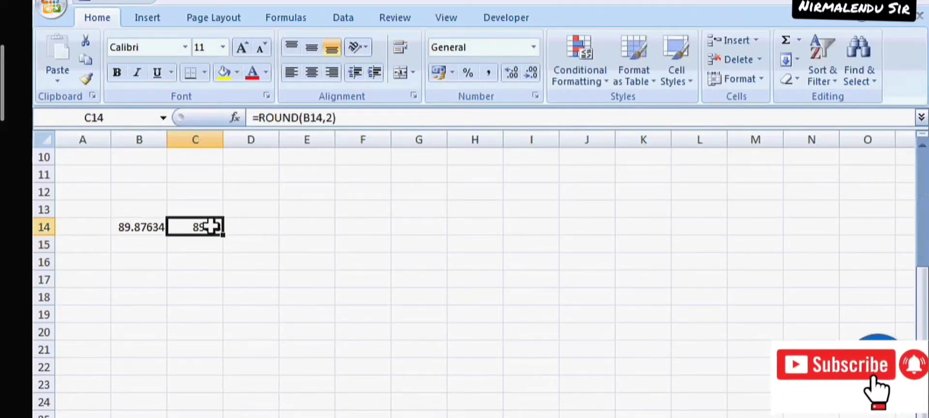
click(333, 117)
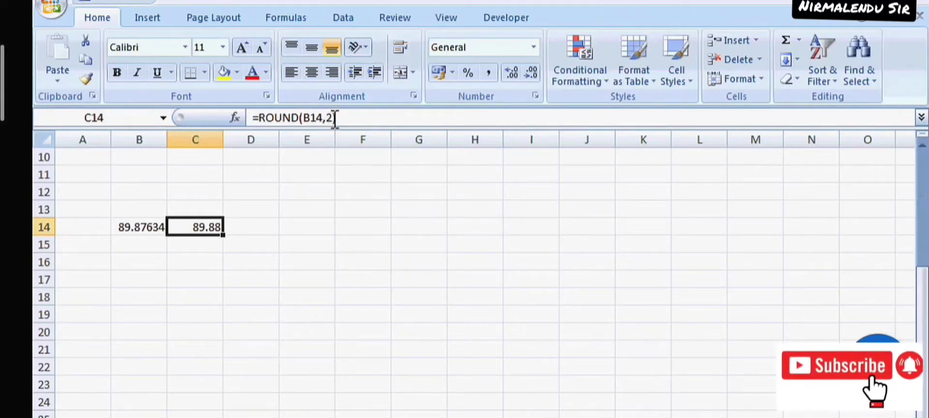
key(BackSpace)
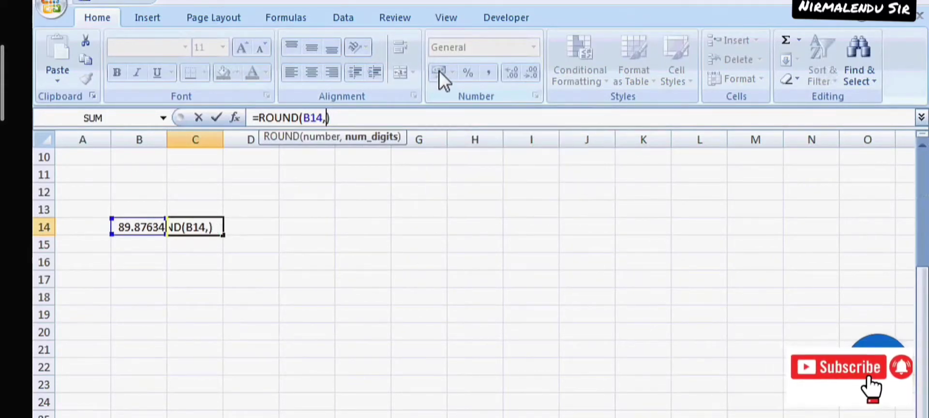
text(3)
key(Return)
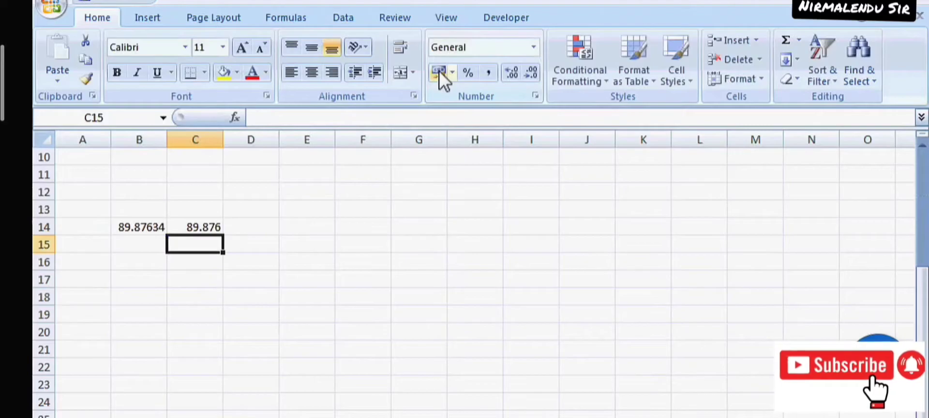
Change C14's formula to =ROUND(B14,0), giving 90.
click(212, 226)
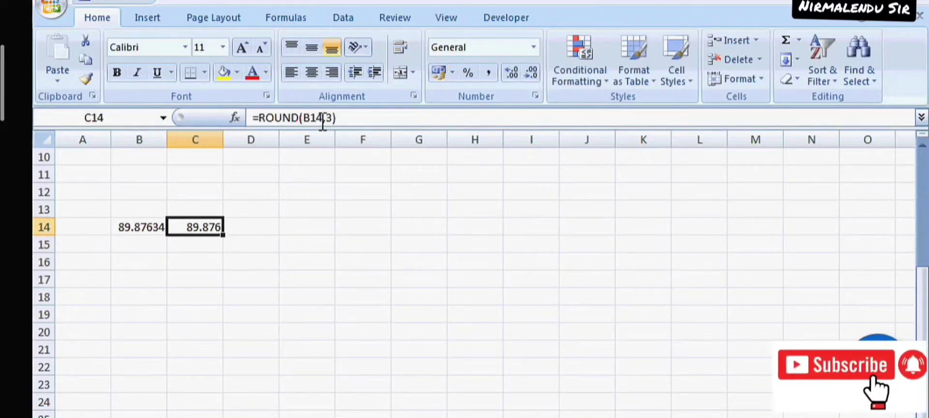
click(334, 118)
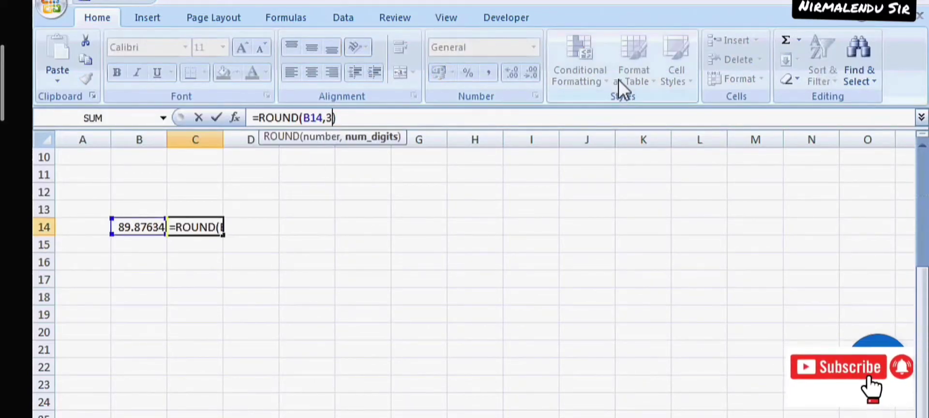
key(BackSpace)
text(0)
key(Return)
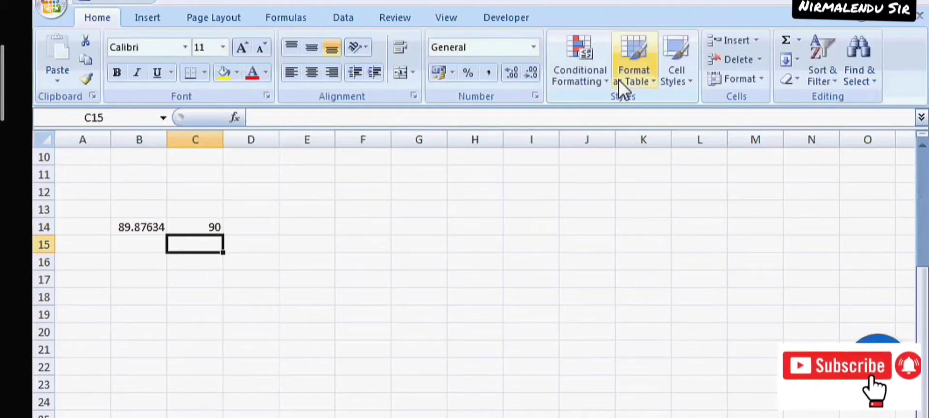
Compare the rounded 90 in C14 with the original 89.87634 in B14.
click(221, 225)
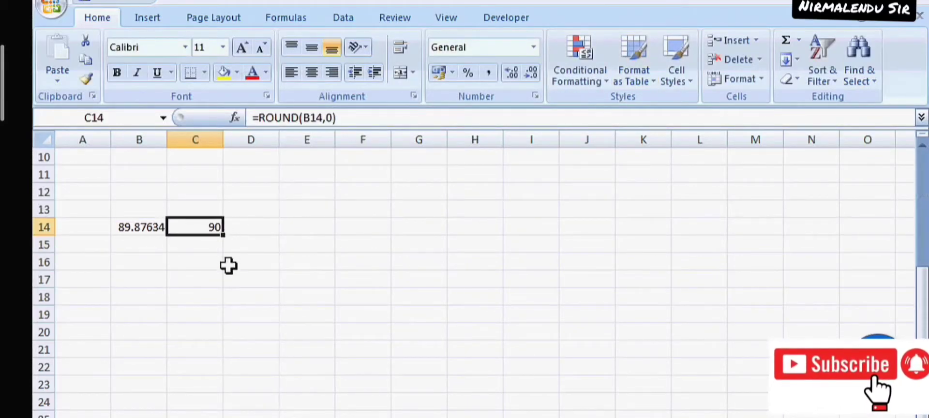
click(142, 229)
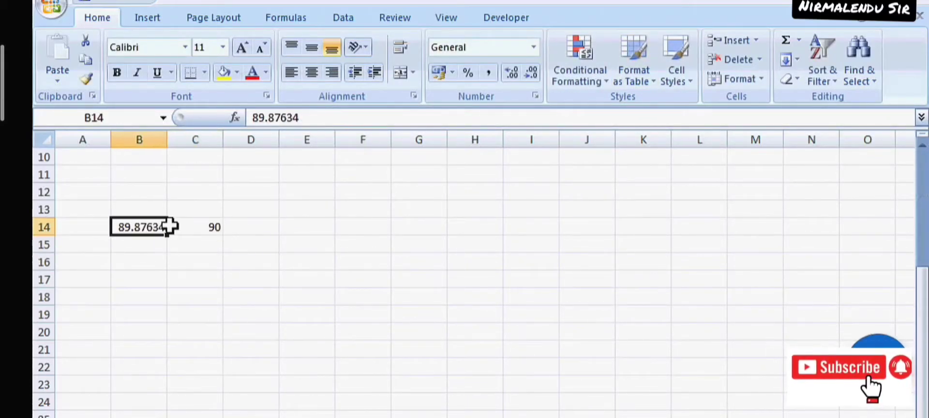
click(204, 224)
click(140, 229)
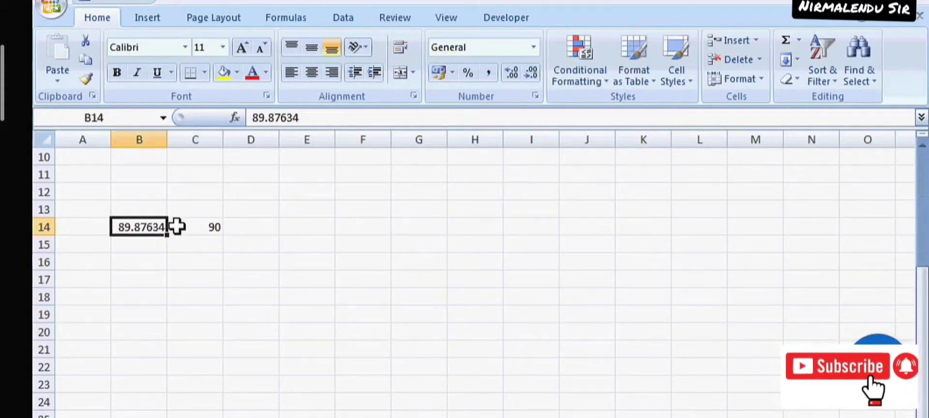
click(198, 229)
click(155, 231)
Change C14's formula to =ROUND(B14,1), showing 89.9.
click(196, 227)
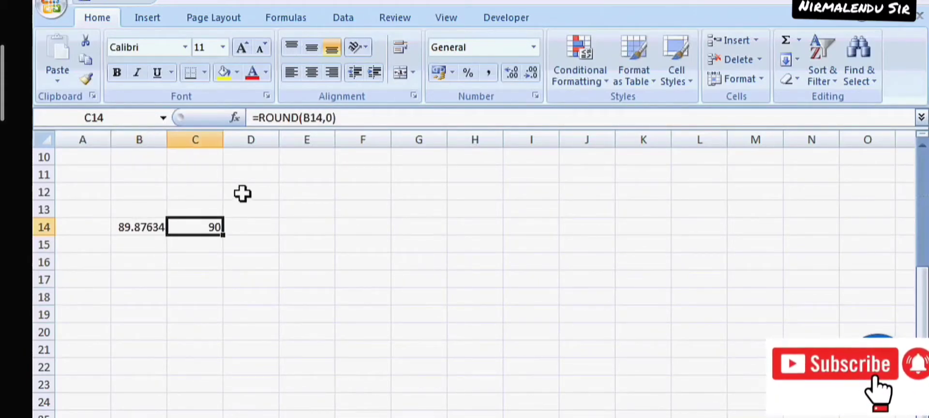
click(334, 117)
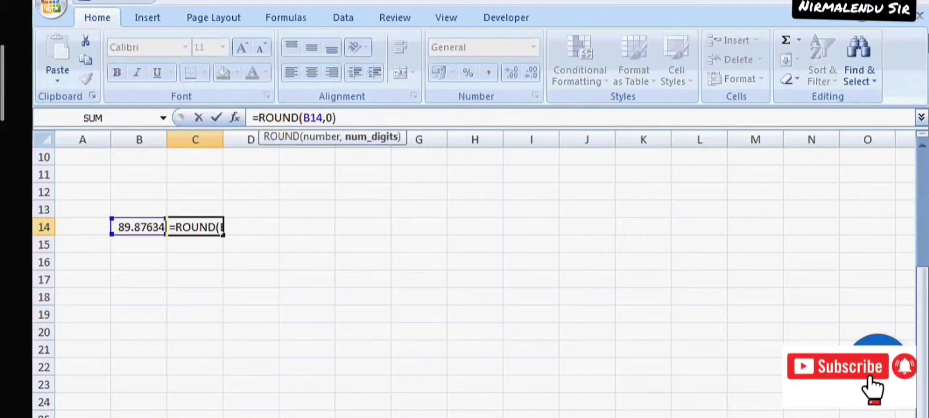
key(BackSpace)
text(1)
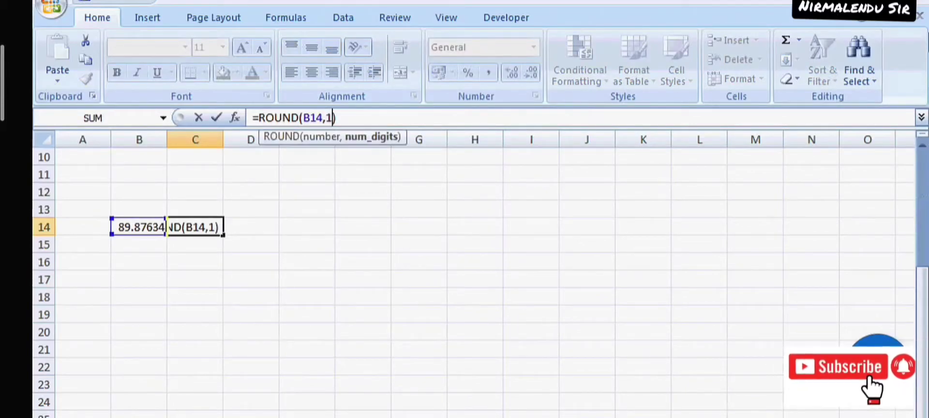
key(Return)
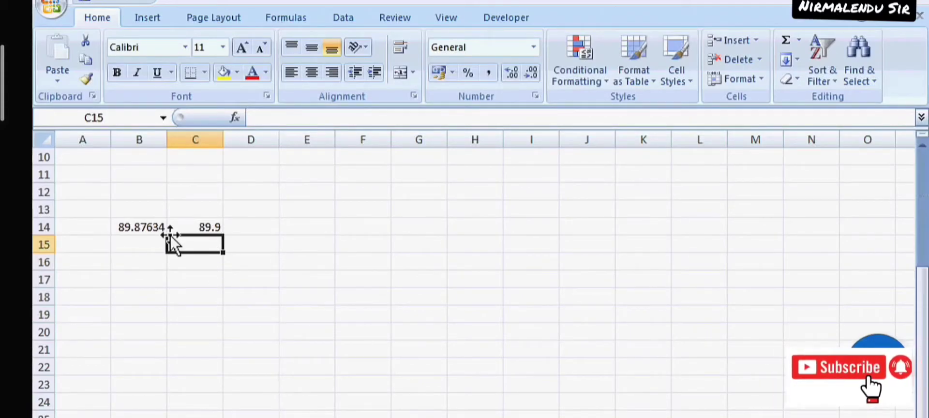
Enter =ROUND(234.4463,2) in E14, giving 234.45.
click(300, 228)
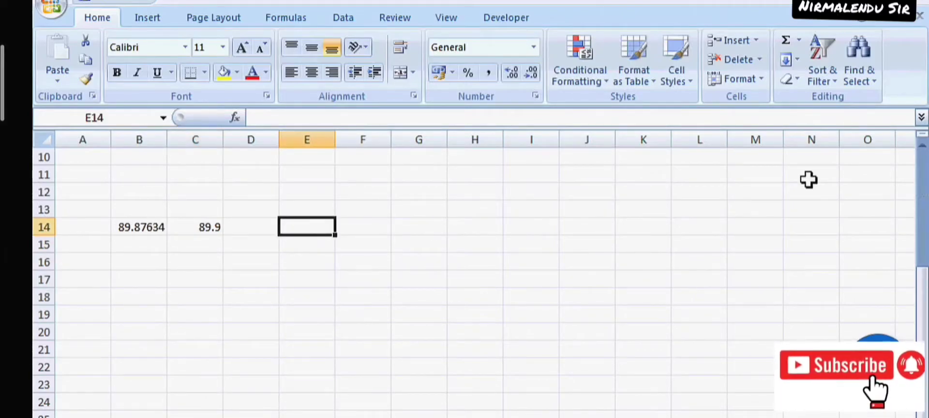
text(=R)
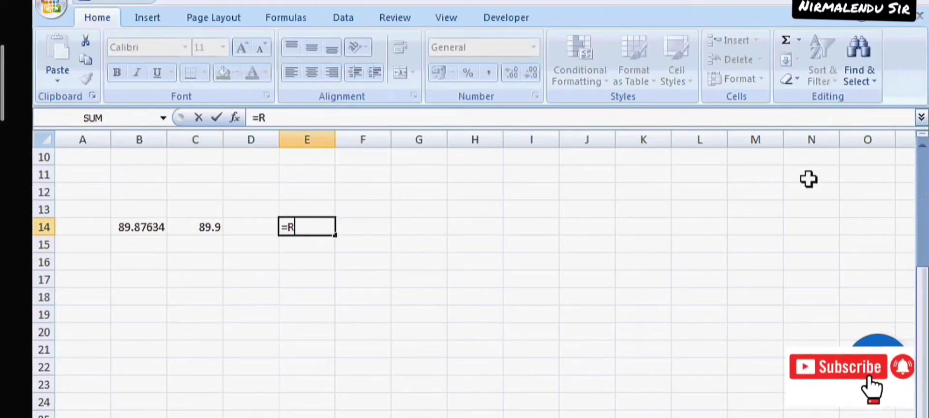
text(OUND)
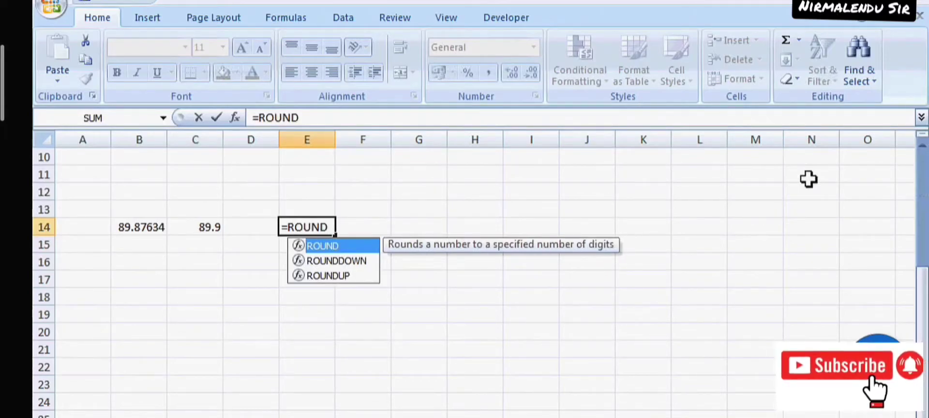
text((234.)
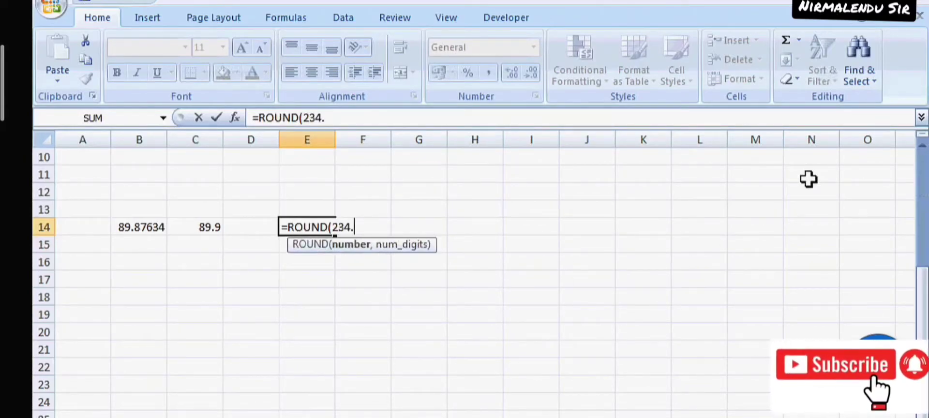
text(446)
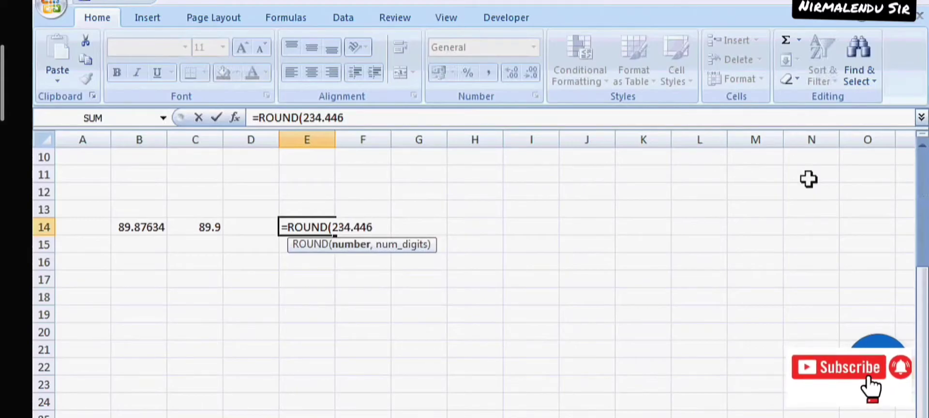
text(3,)
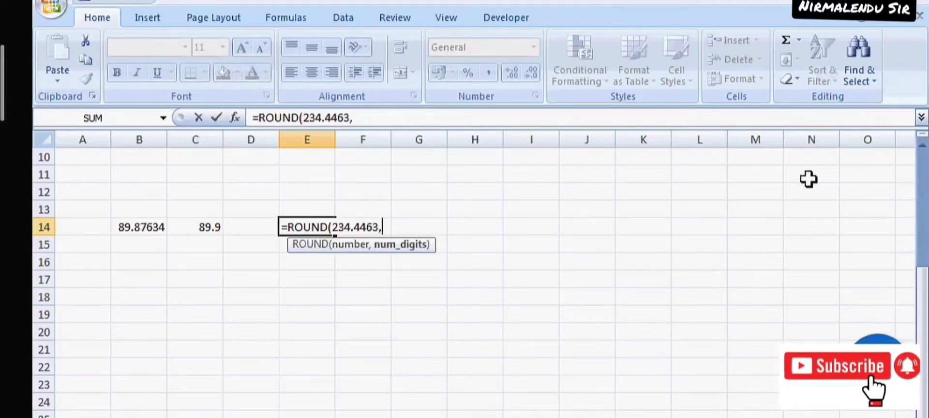
text(2)
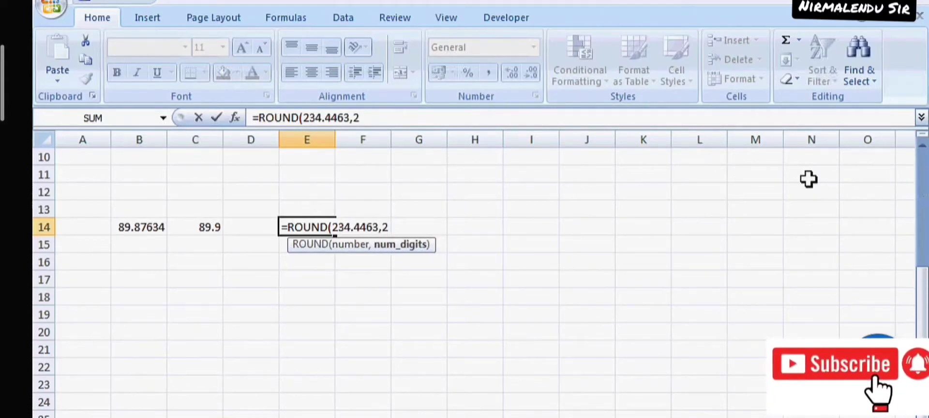
text())
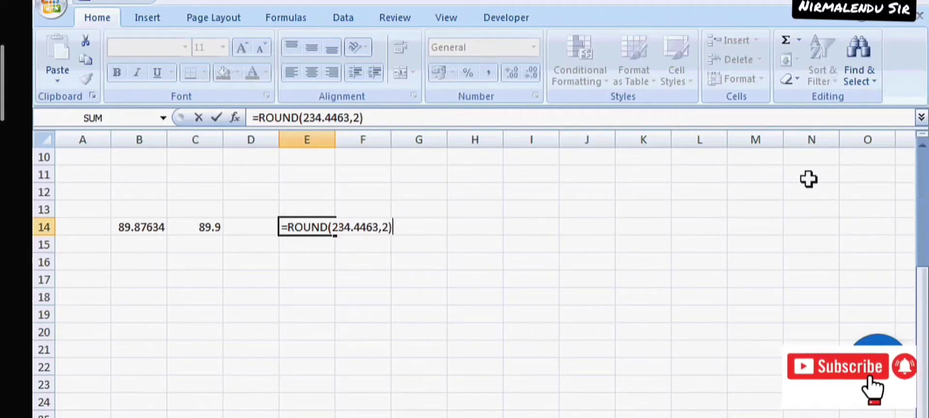
key(Return)
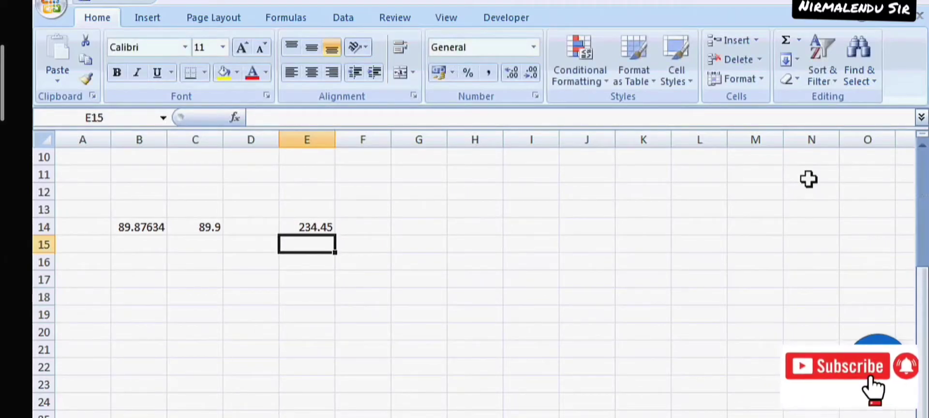
click(315, 229)
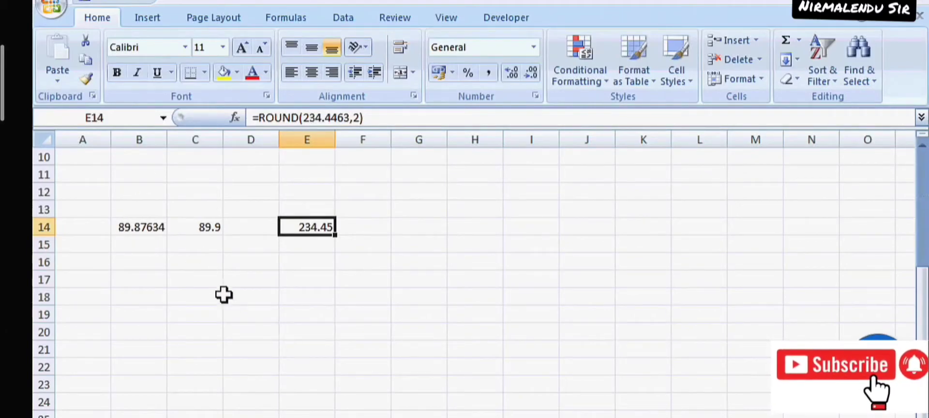
Compare C14's rounded value with the original number in B14.
click(220, 226)
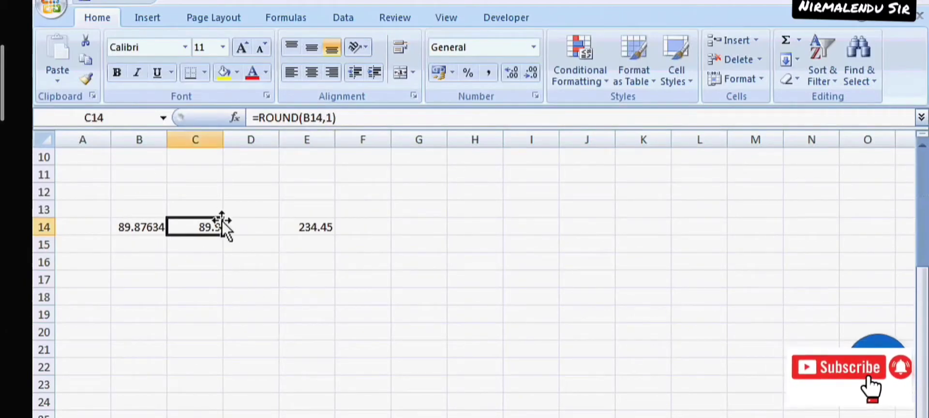
click(151, 219)
click(196, 232)
click(153, 231)
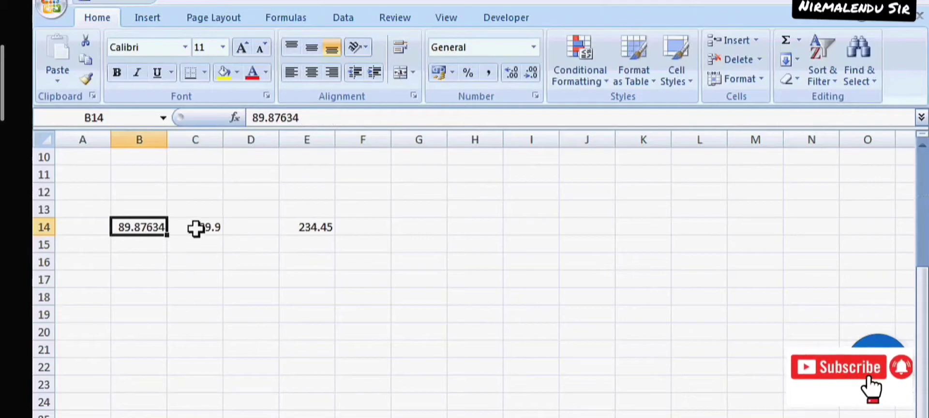
click(196, 228)
click(152, 232)
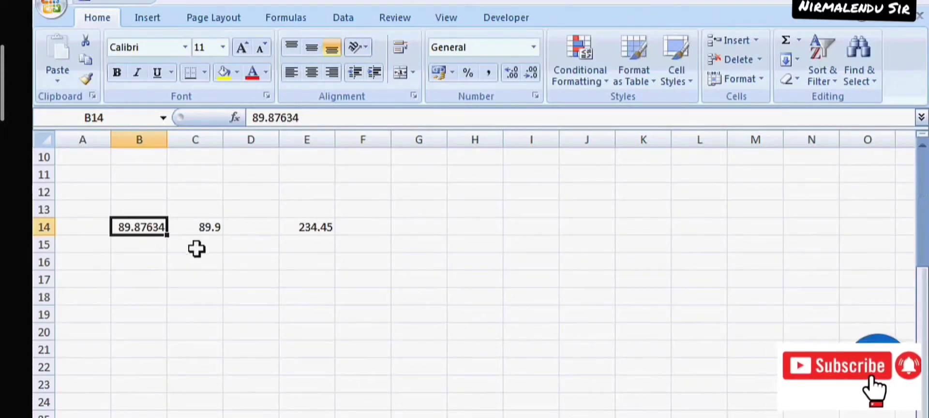
Enter =INT(B14) in B16, giving 89.
click(150, 260)
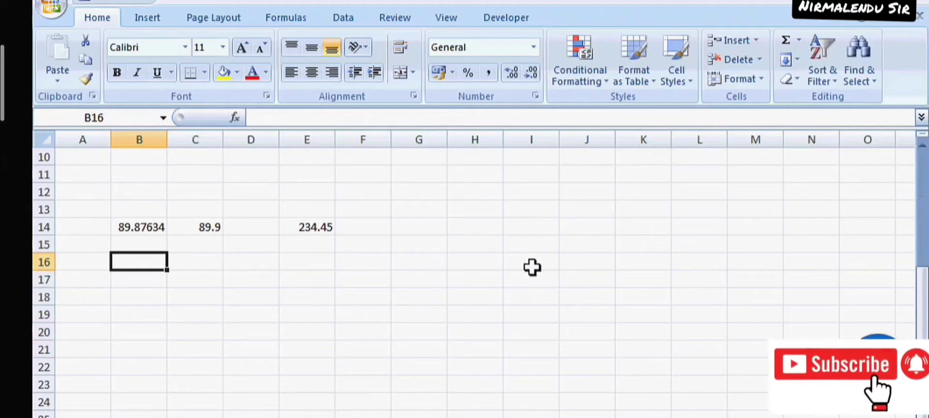
text(=INT)
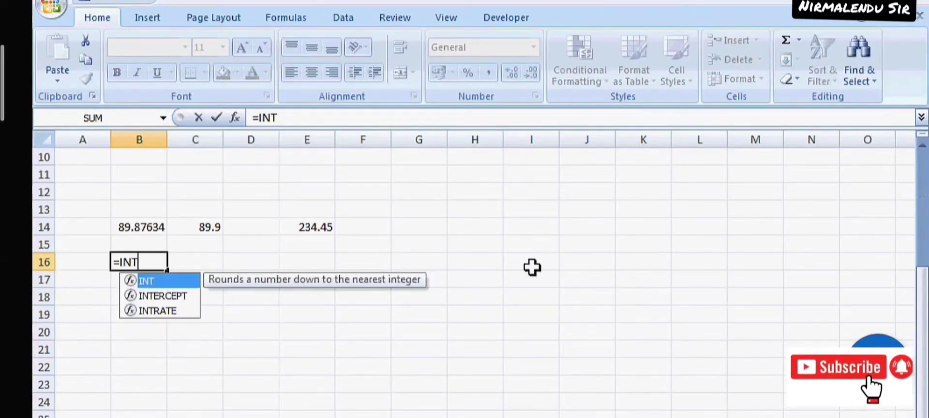
text(()
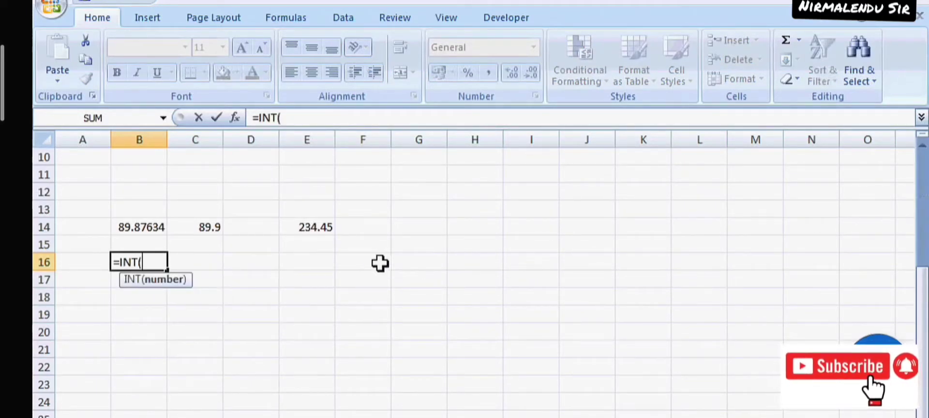
click(151, 225)
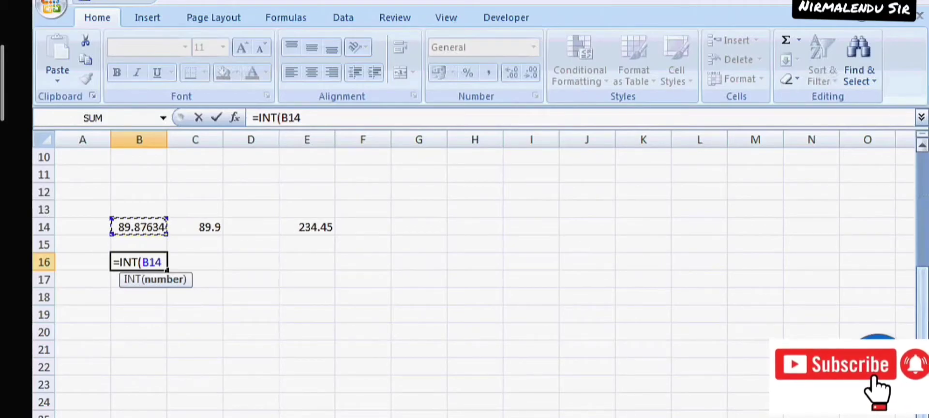
text())
key(Return)
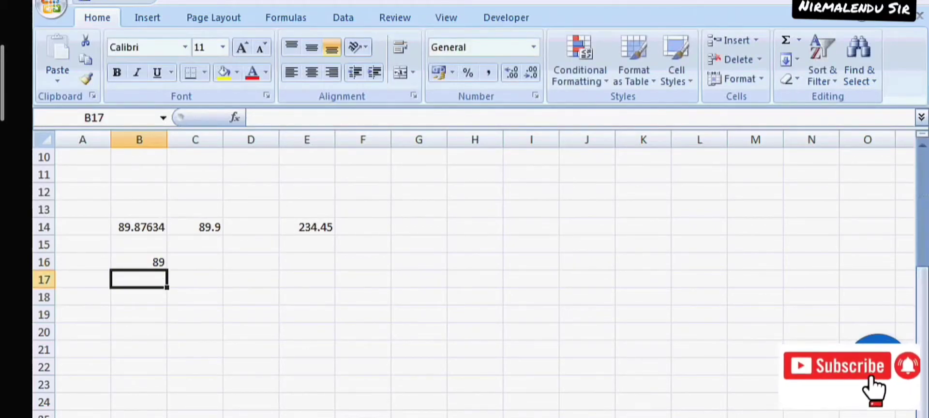
Compare B16's INT formula with C14's ROUND formula.
click(143, 260)
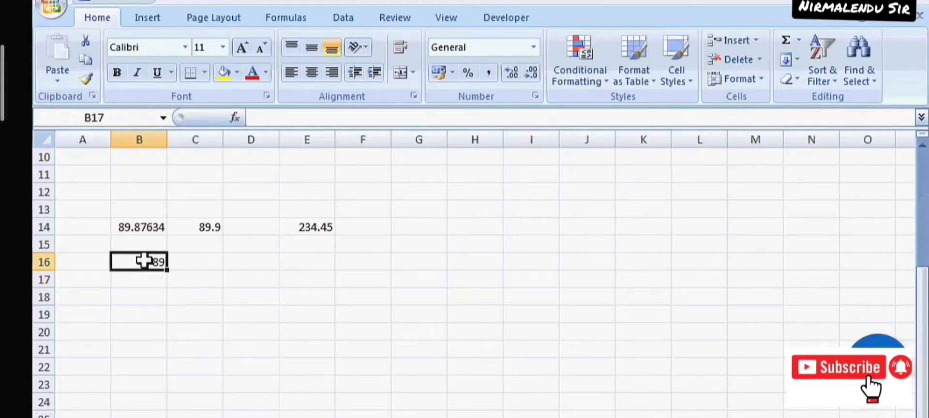
click(196, 226)
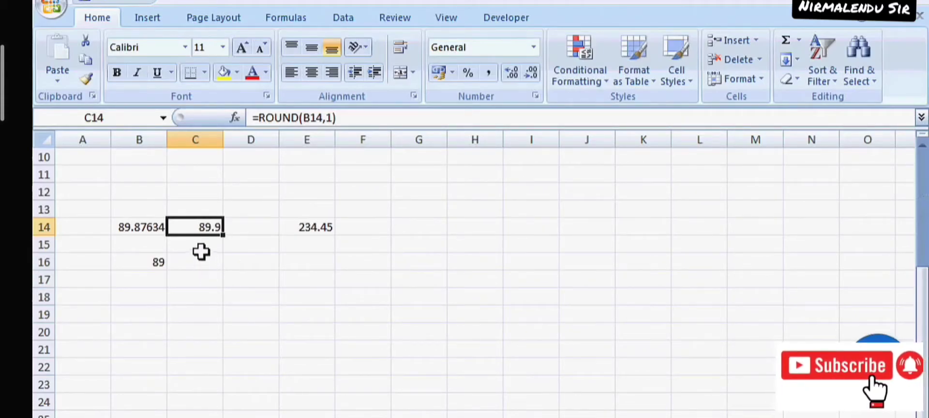
click(157, 260)
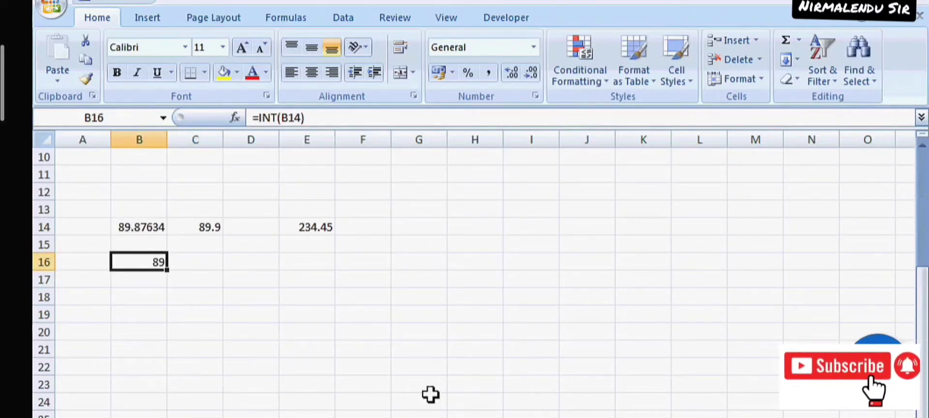
click(306, 314)
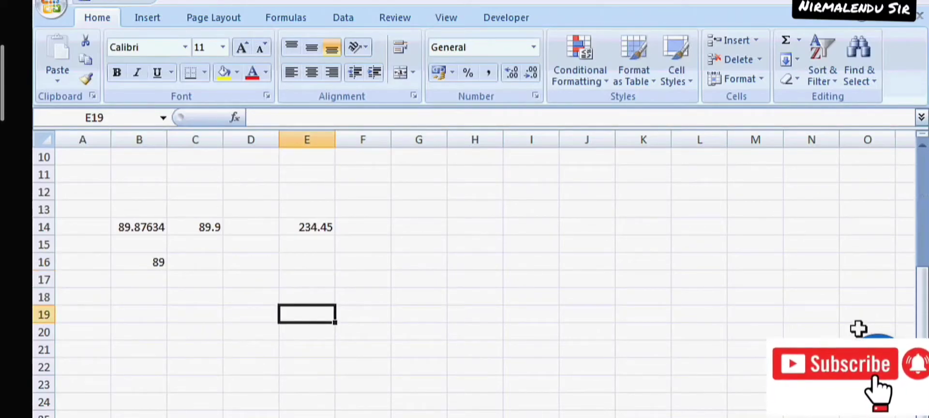
Enter =INT(5436.3336) in E19 so it shows 5436.
text(=INT)
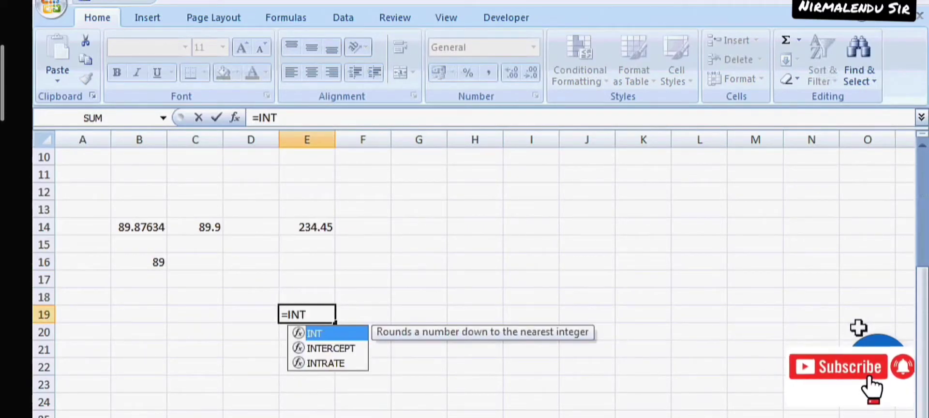
text((5)
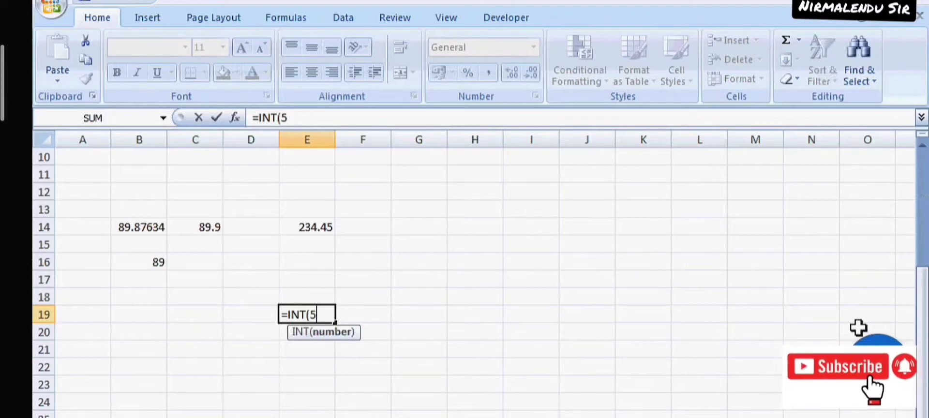
text(436)
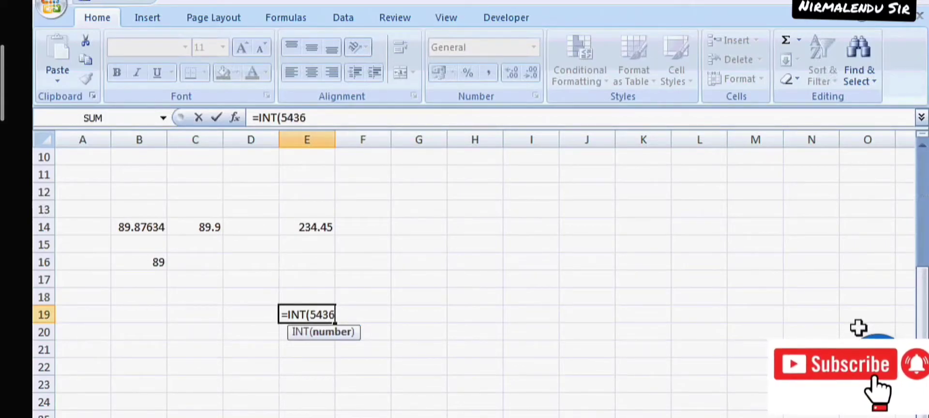
text(.333)
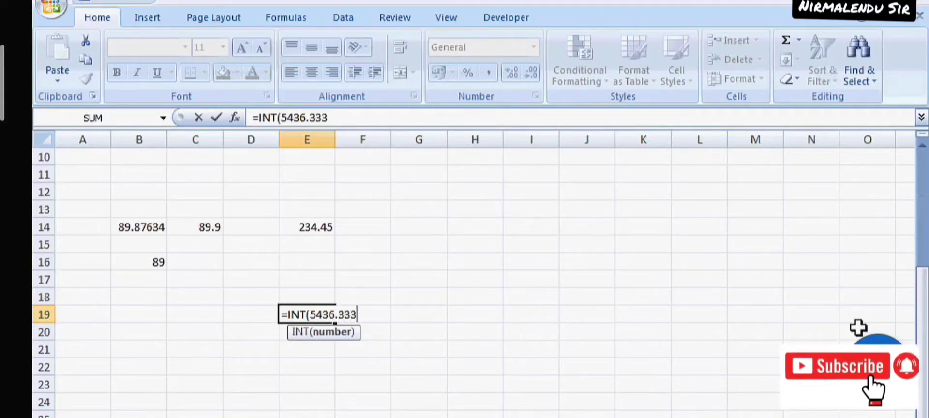
text(6)
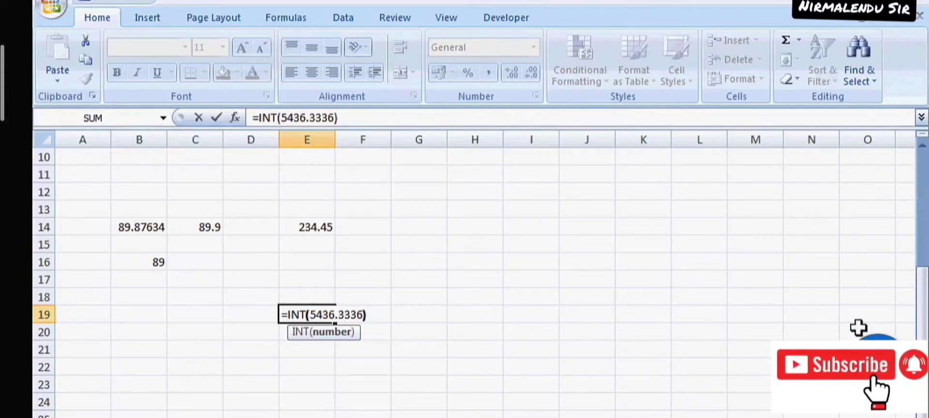
text())
key(Return)
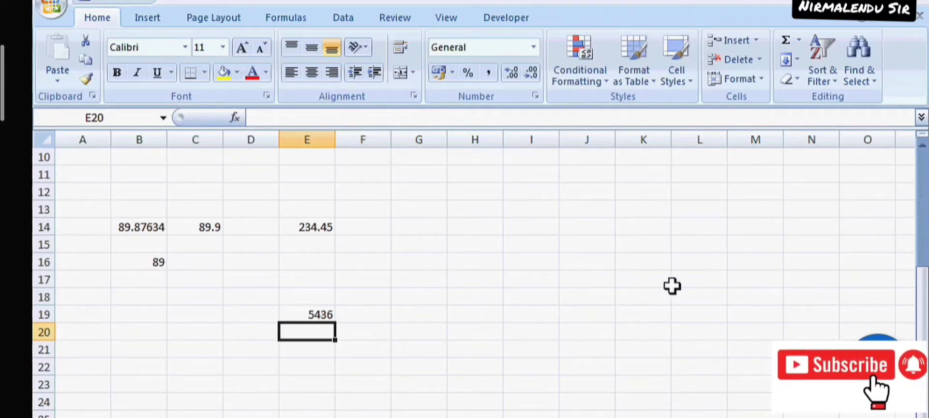
click(410, 205)
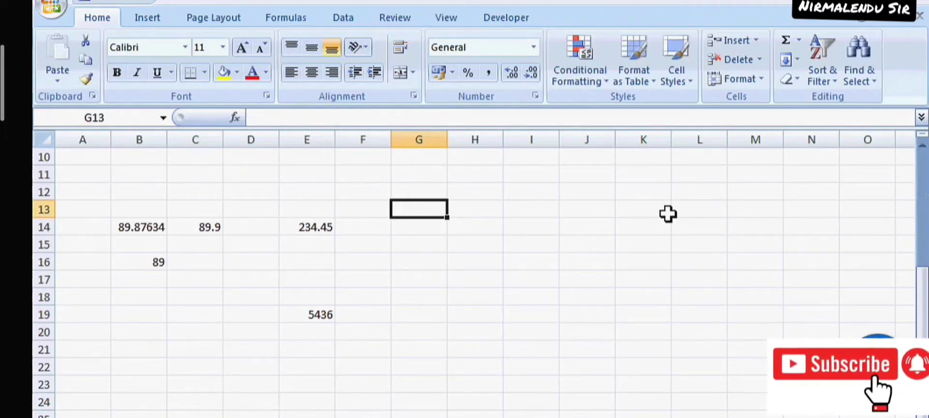
Type CLASS in G14 and XII in H14.
key(Down)
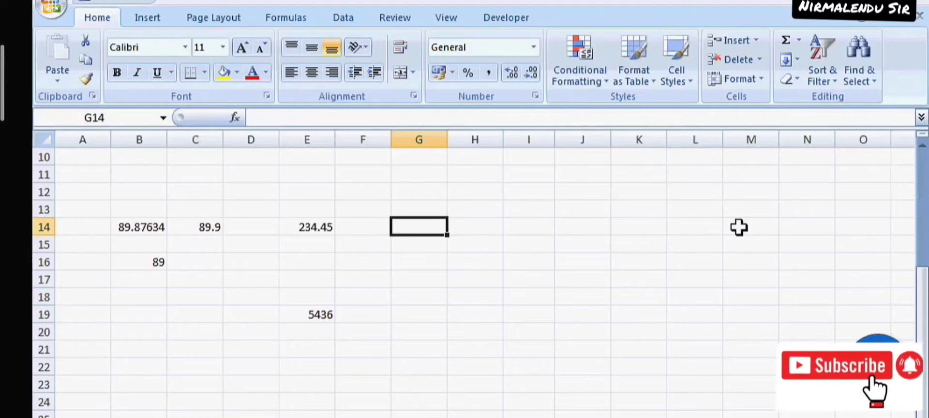
text(CLASS)
key(Tab)
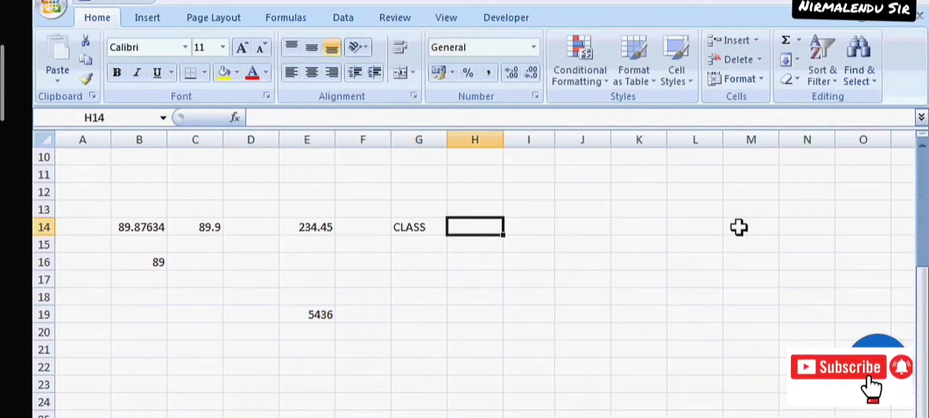
text(XI)
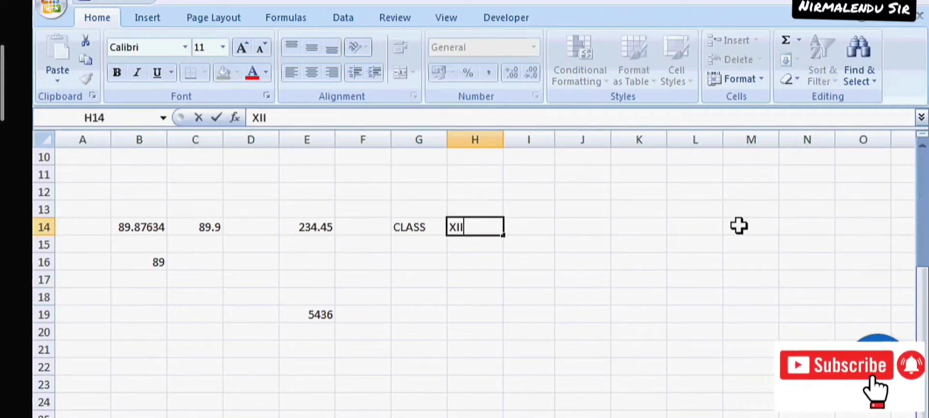
text(I)
click(538, 230)
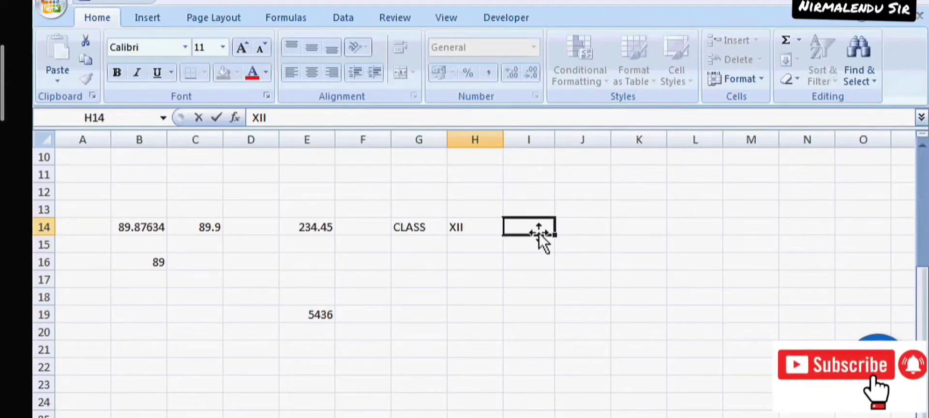
Enter =CONCATENATE(G14,H14) in I14, producing CLASSXII.
text(=CO)
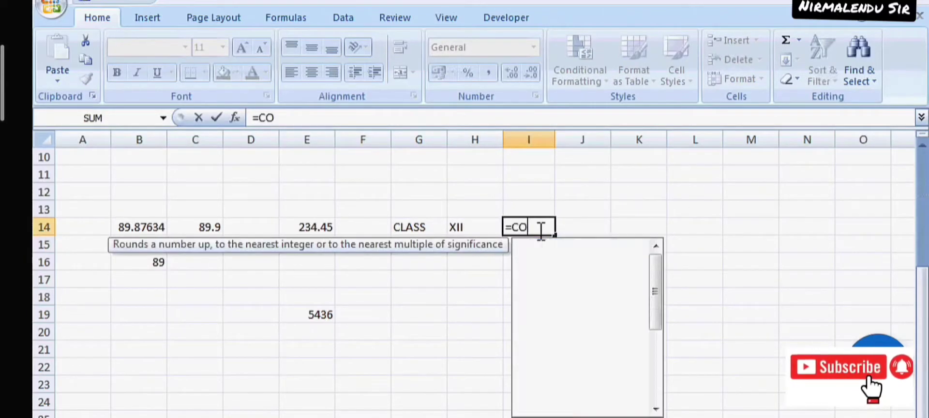
text(NC)
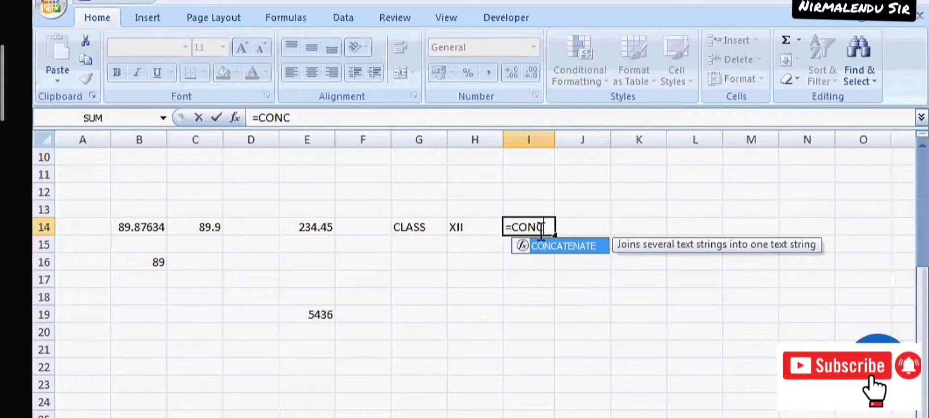
text(A)
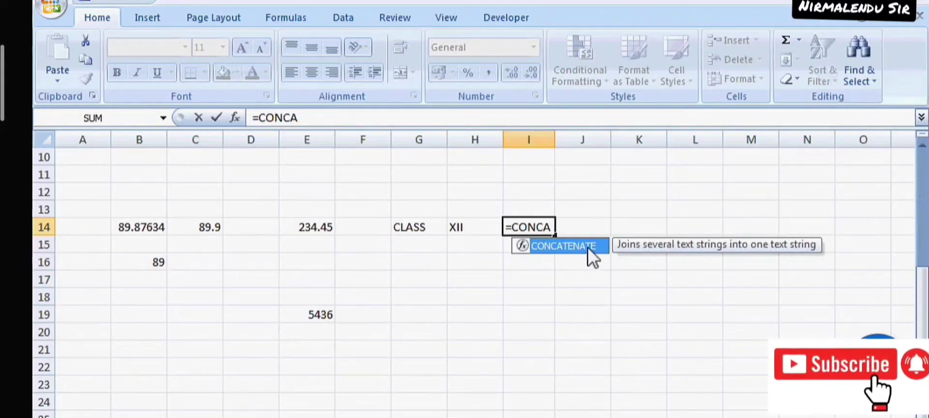
double_click(587, 247)
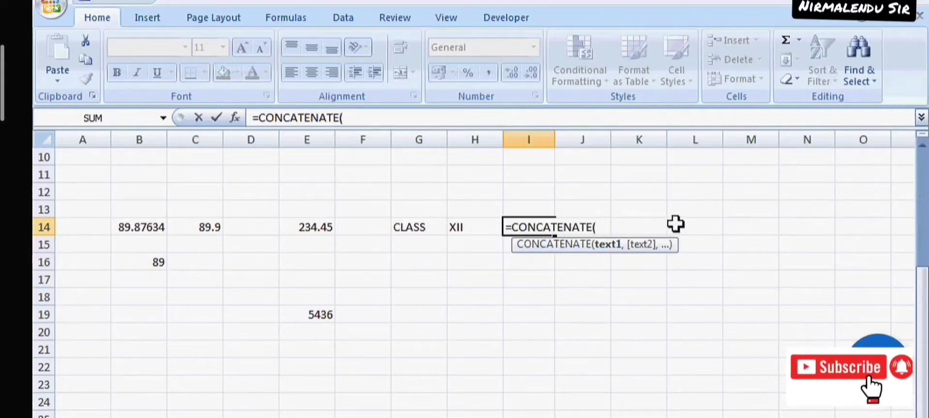
click(421, 226)
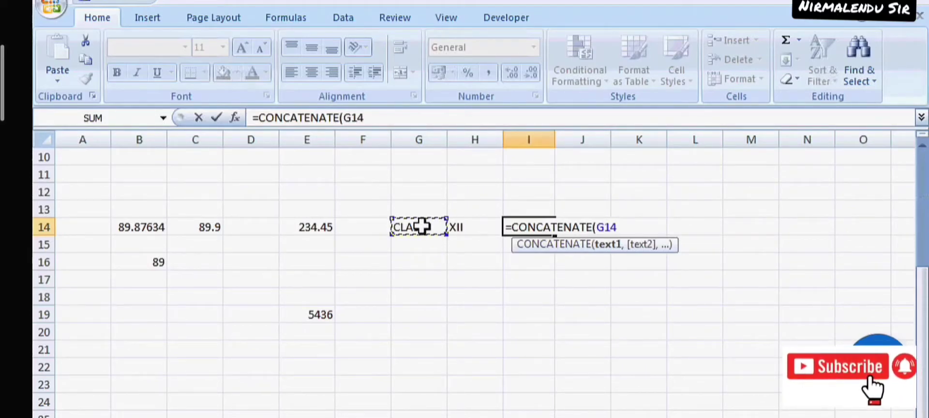
text(,)
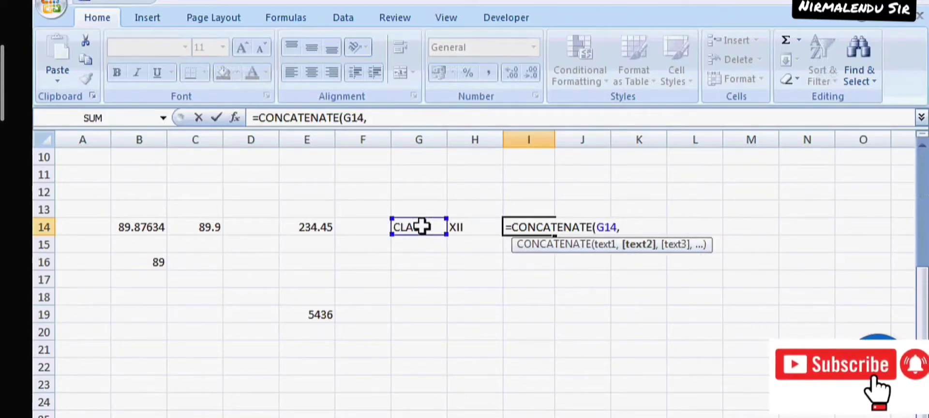
click(471, 225)
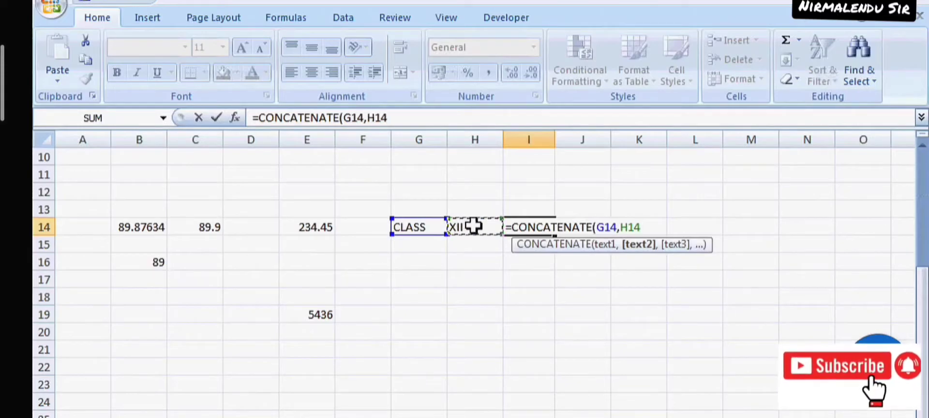
text())
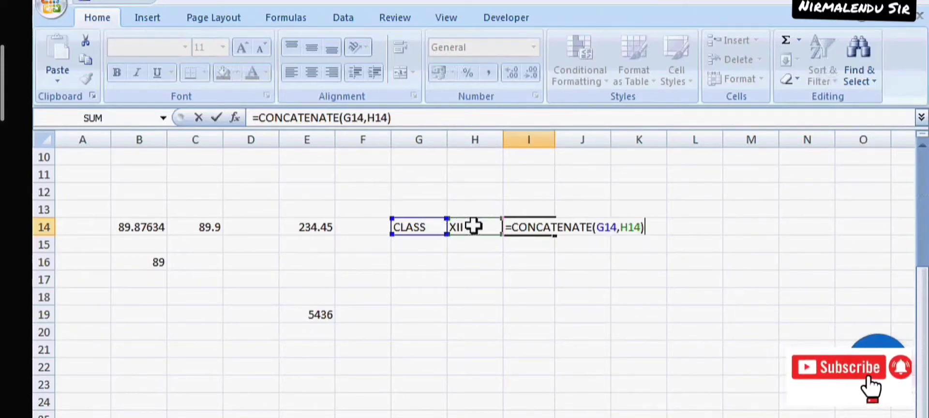
key(Return)
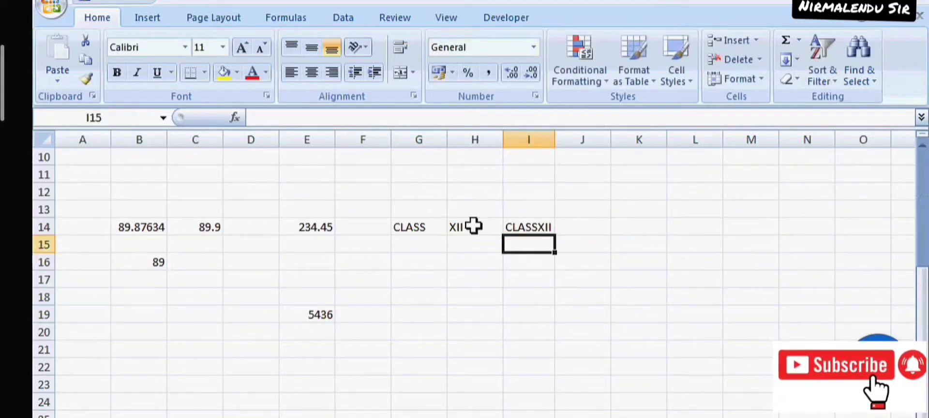
click(527, 223)
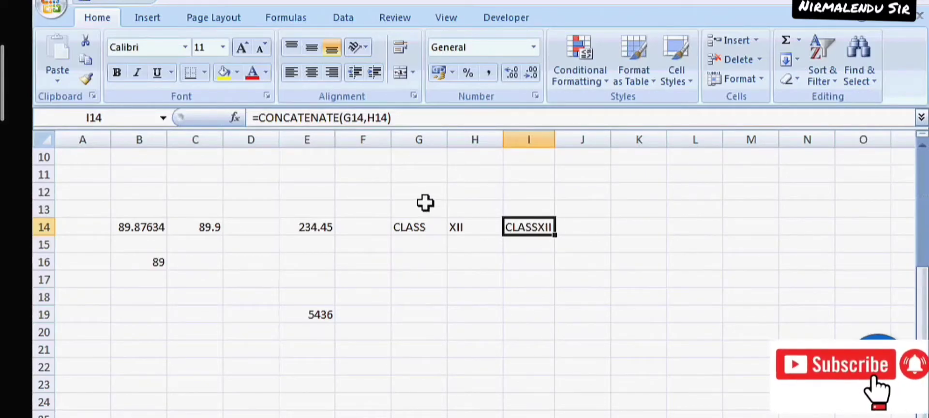
Add a " " separator between G14 and H14 in I14's CONCATENATE formula.
click(367, 117)
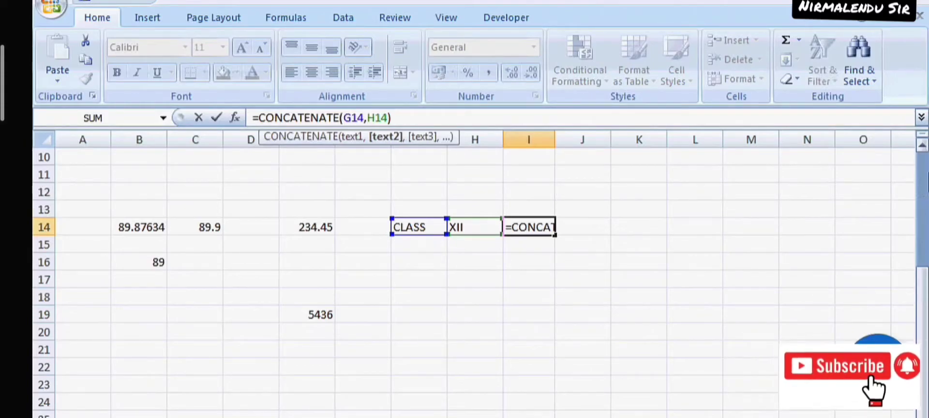
text("")
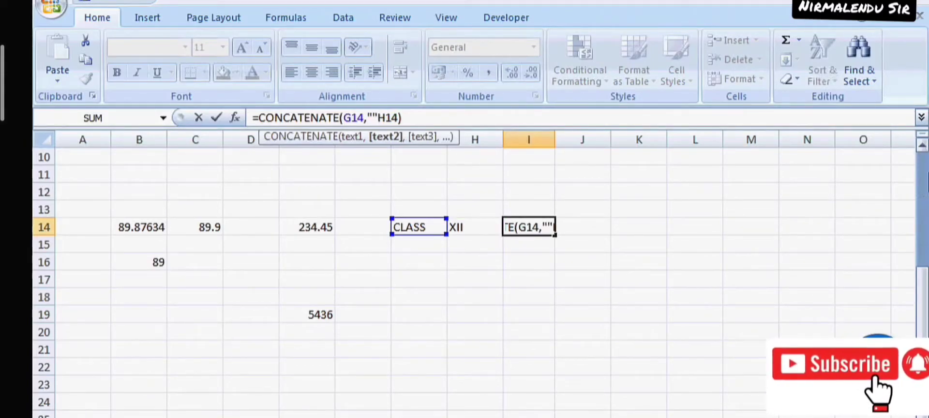
text(,)
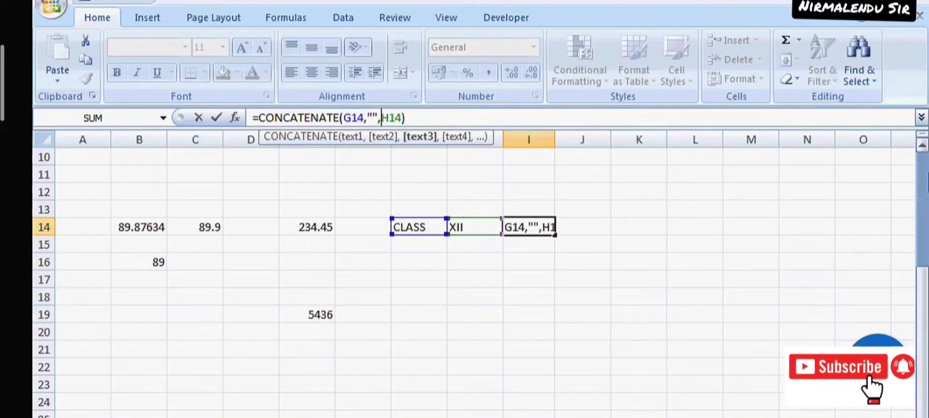
click(378, 117)
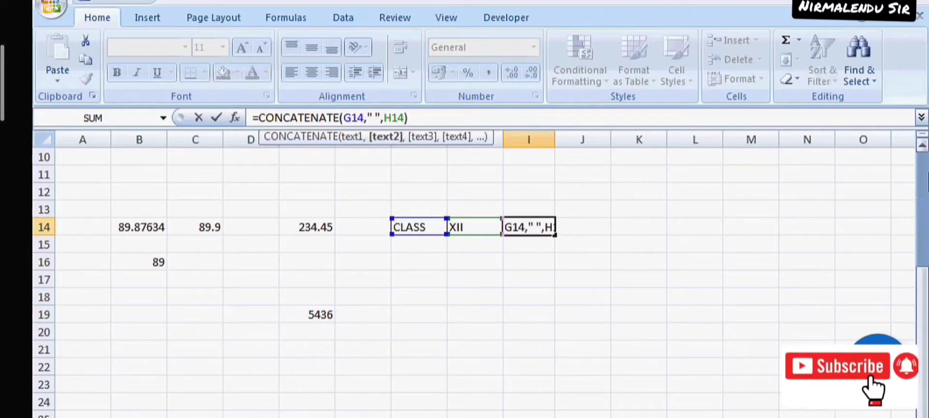
key(Return)
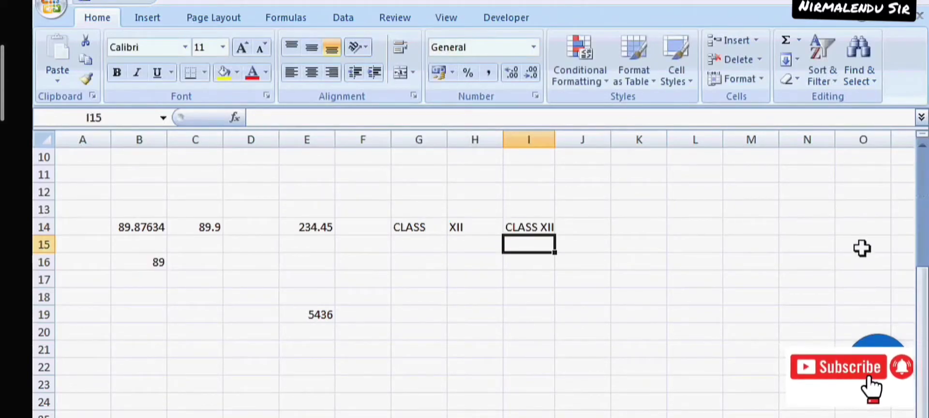
click(526, 228)
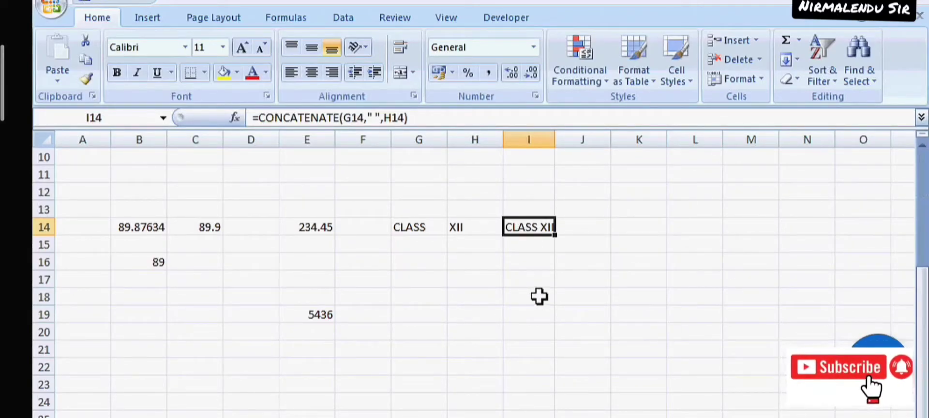
Widen the space between the quotes in I14's formula.
click(373, 117)
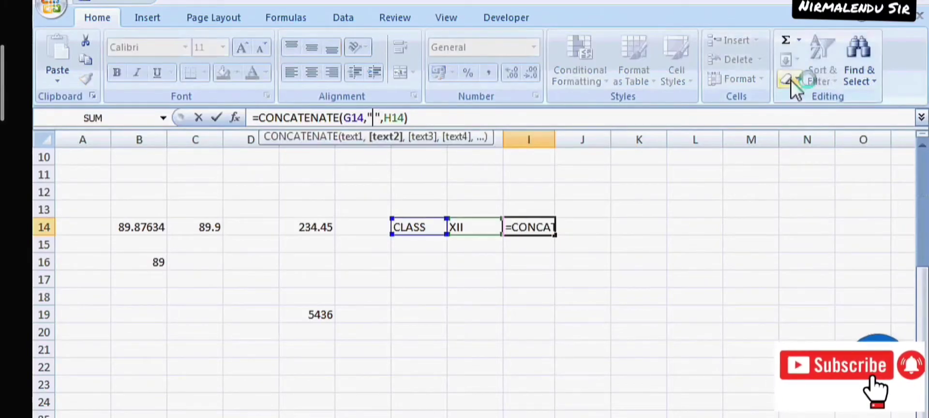
key(Return)
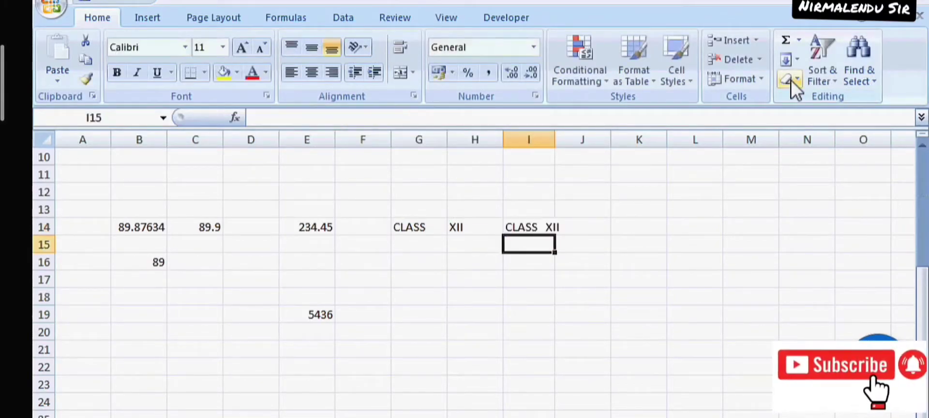
click(549, 224)
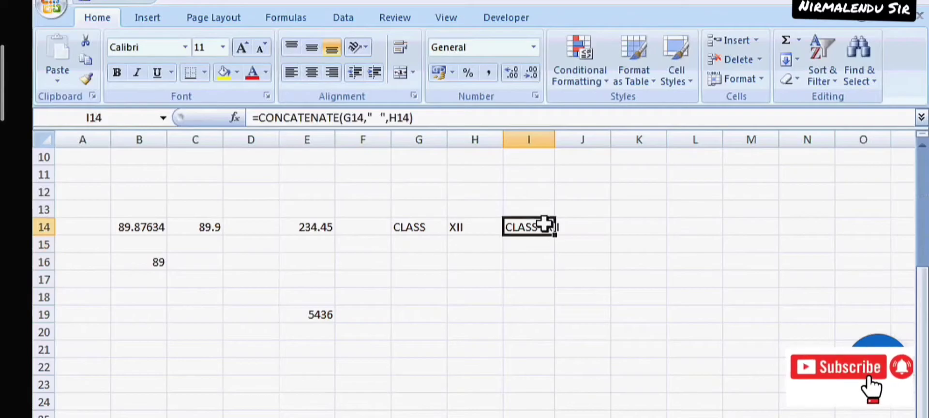
click(382, 117)
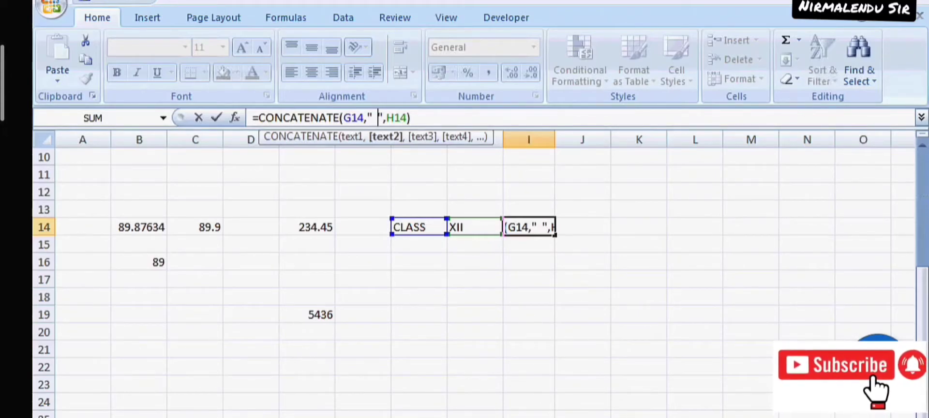
Put the literal text H21 between CLASS and XII in I14's joined-text formula and commit it.
text(H26)
click(518, 276)
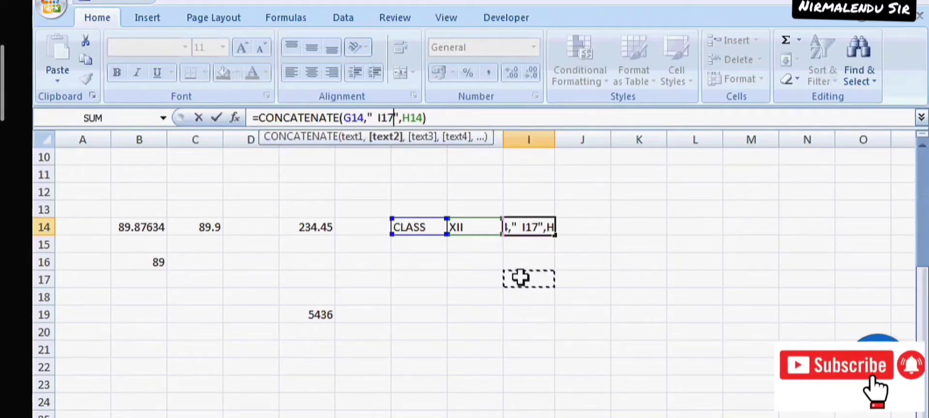
click(491, 347)
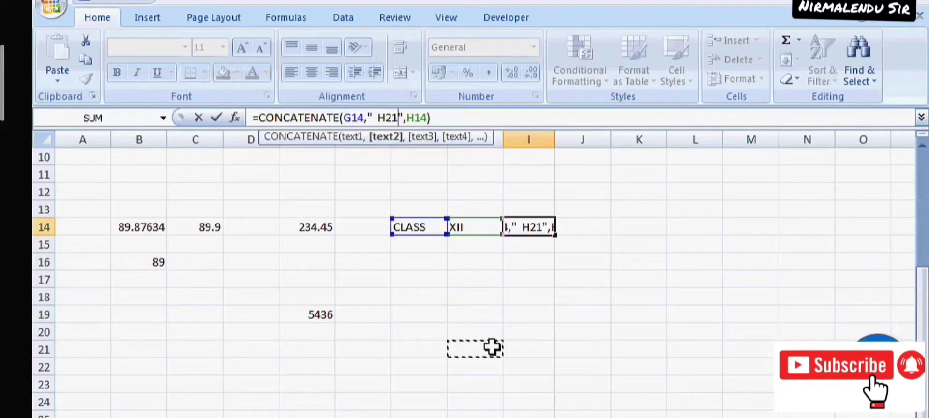
click(480, 119)
click(585, 228)
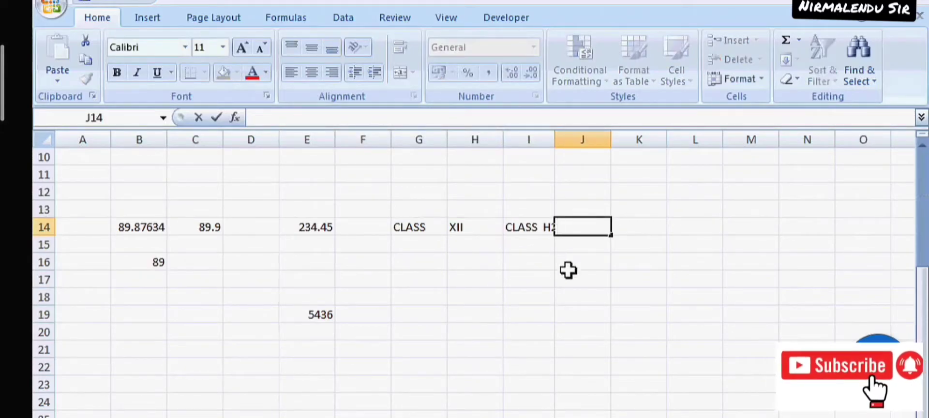
click(193, 369)
scroll(187, 377, down, 4)
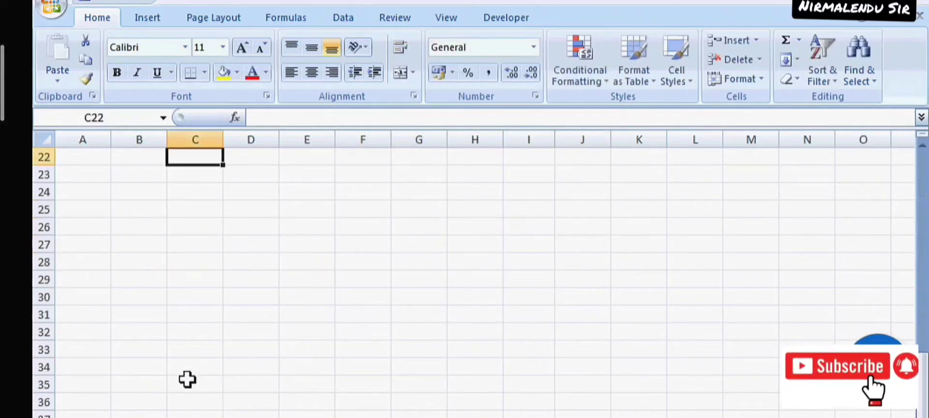
Enter =SQRT(8) in B34 and =SQRT(9) in C34, giving 2.828427 and 3.
click(135, 368)
text(=S)
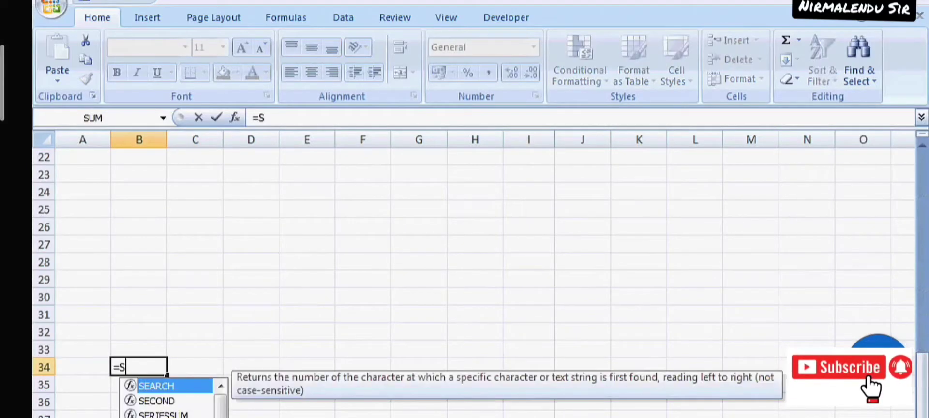
text(QRT)
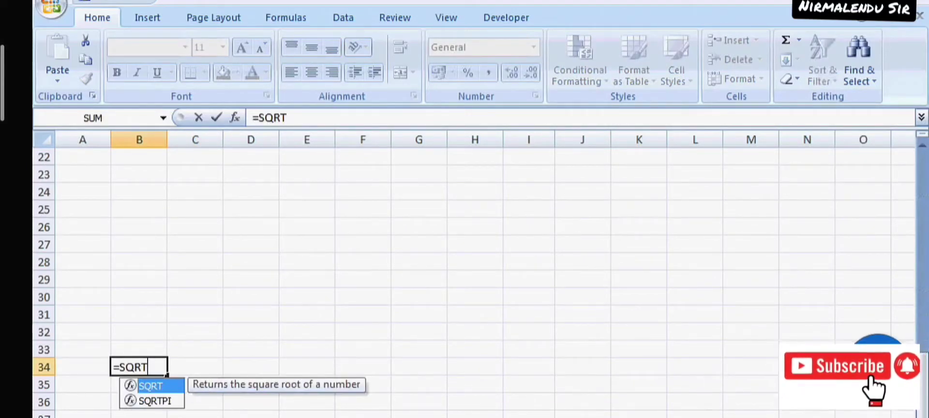
text(()
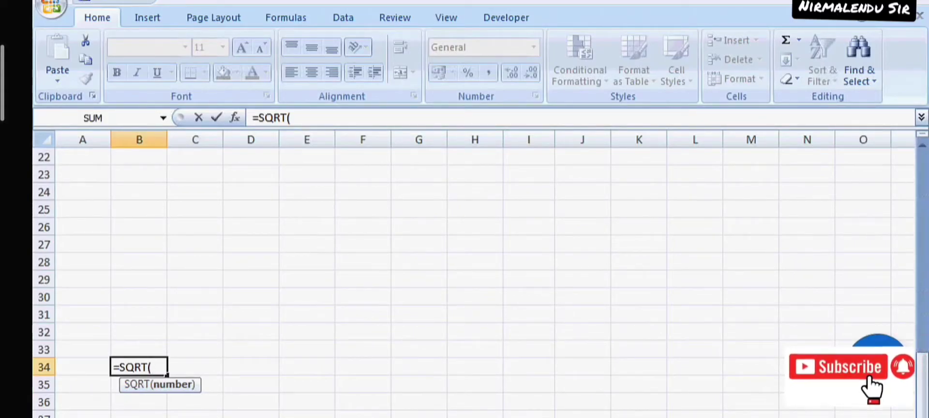
text(8)
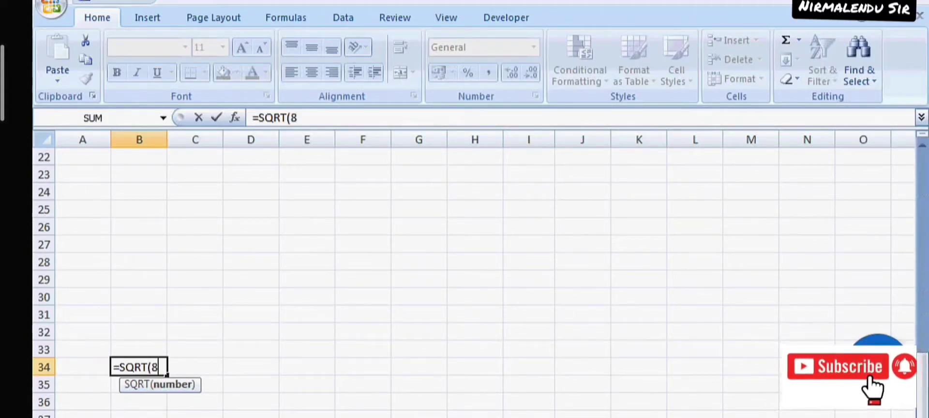
text())
key(Return)
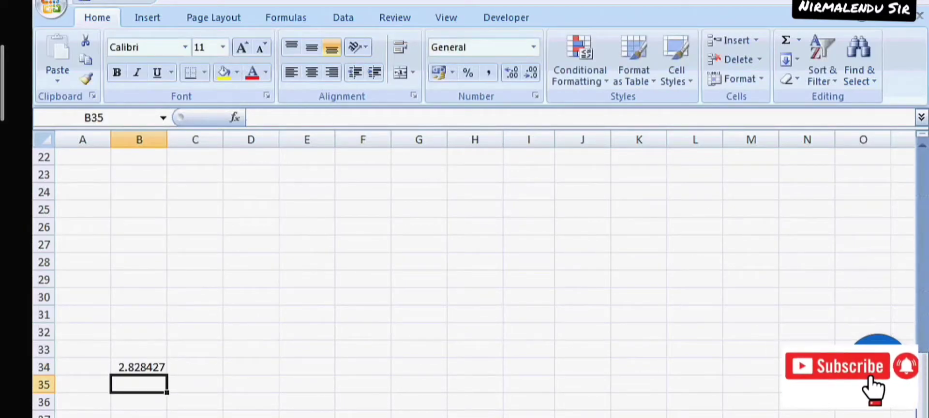
click(210, 365)
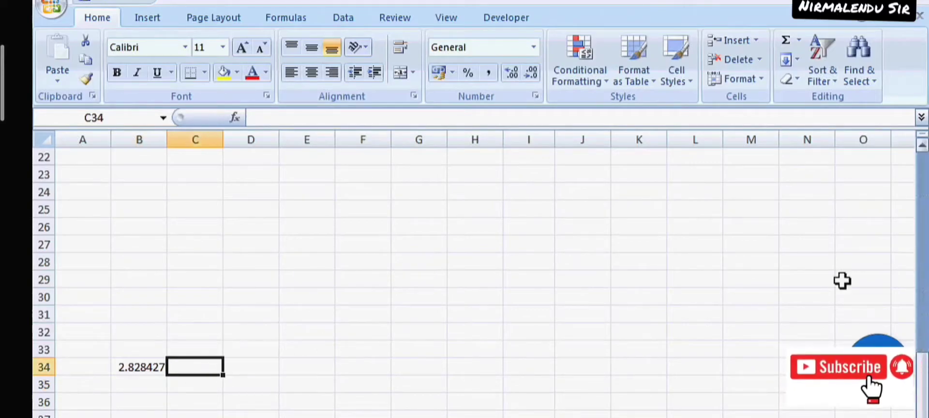
text(=SQ)
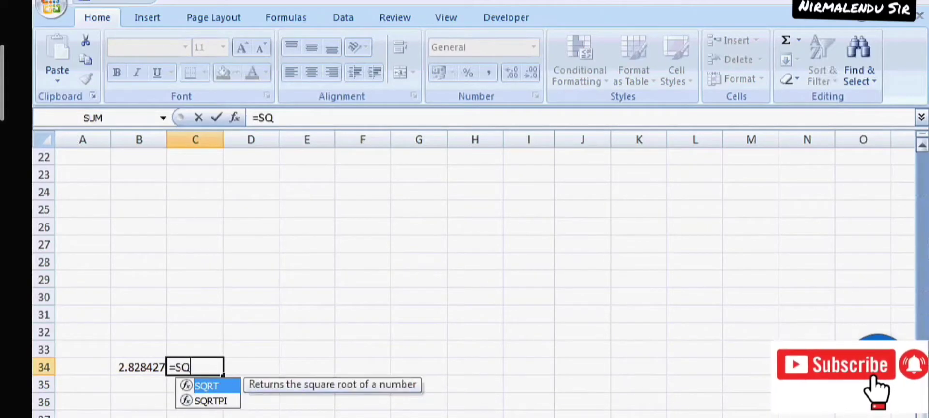
text(RT()
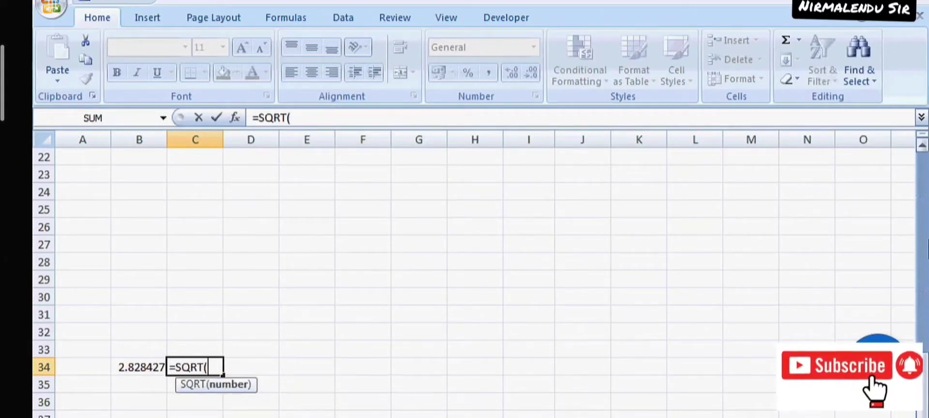
text(9)
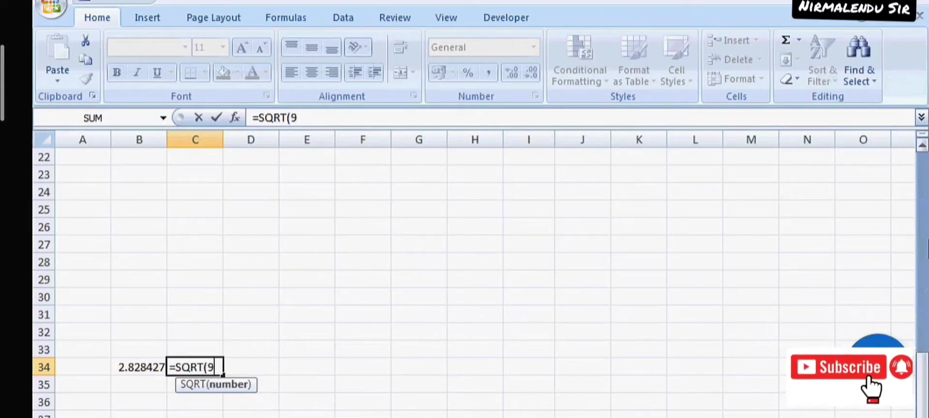
text())
key(Return)
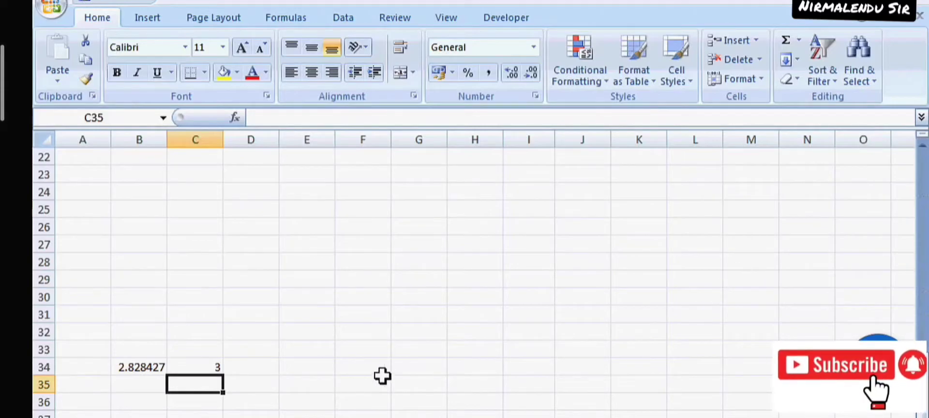
click(141, 264)
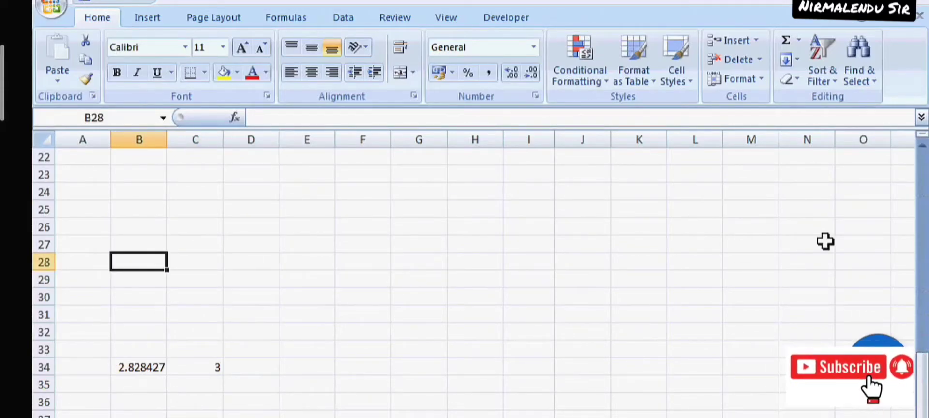
Enter 16 in B28 and =SQRT(B28) in C28, which shows 4.
text(1)
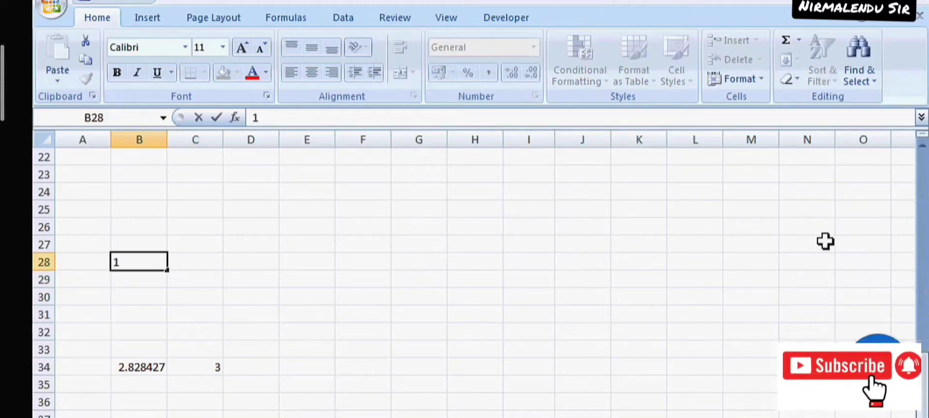
text(6)
click(213, 260)
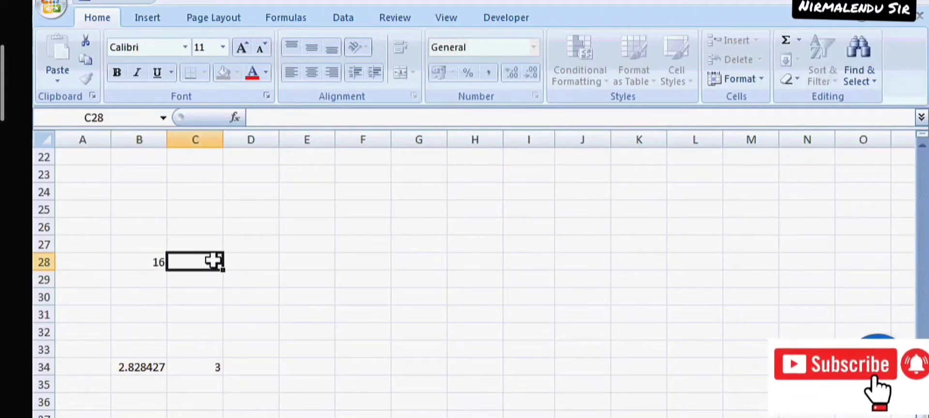
text(=)
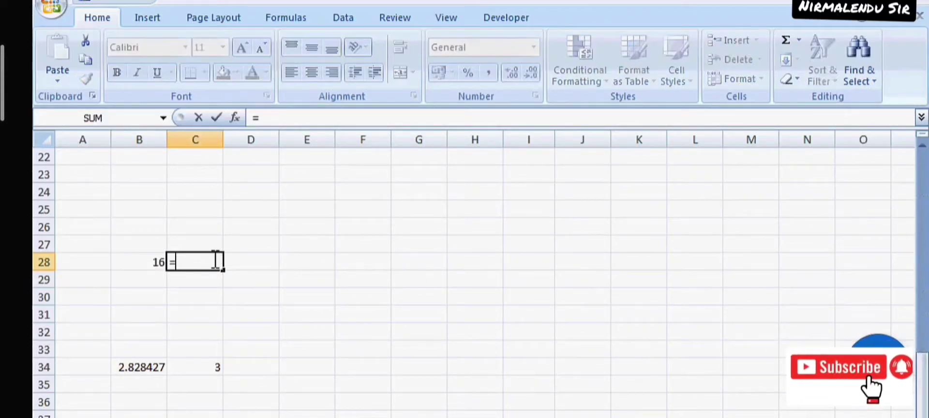
text(SQRT)
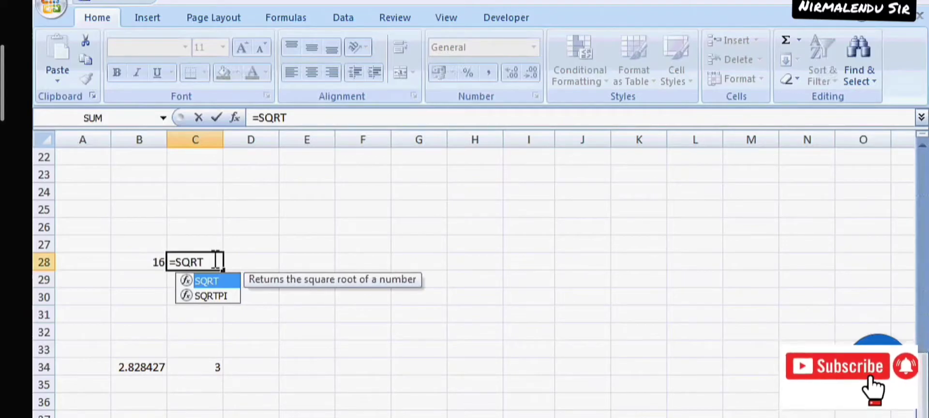
text(()
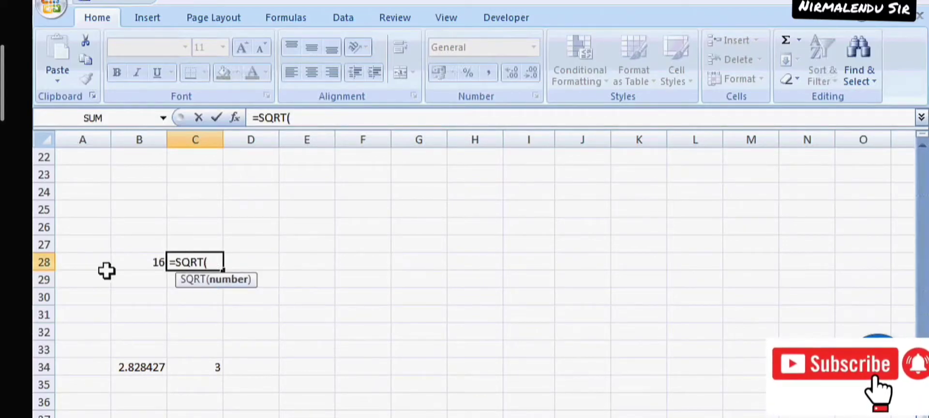
click(145, 262)
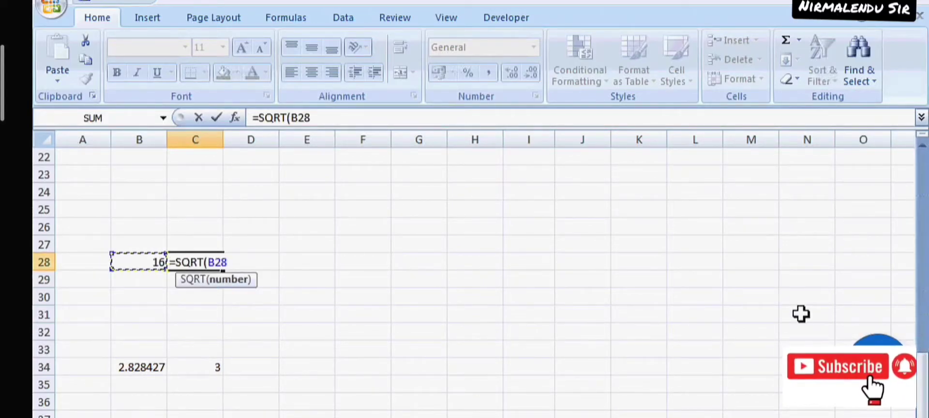
text())
key(Return)
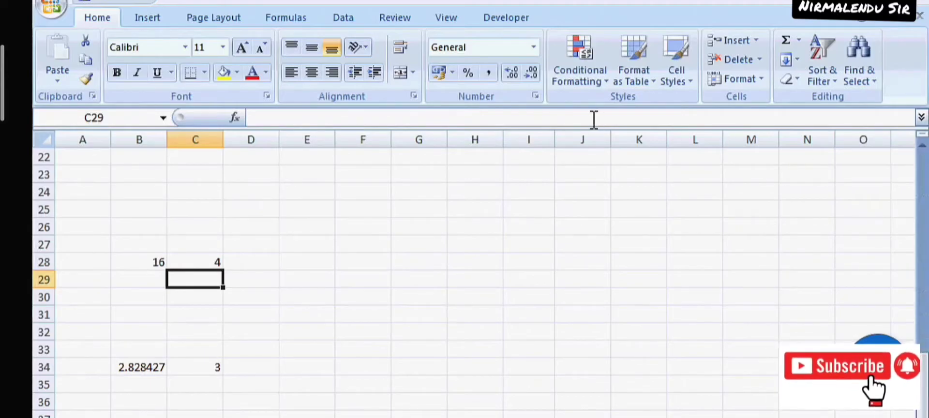
click(312, 257)
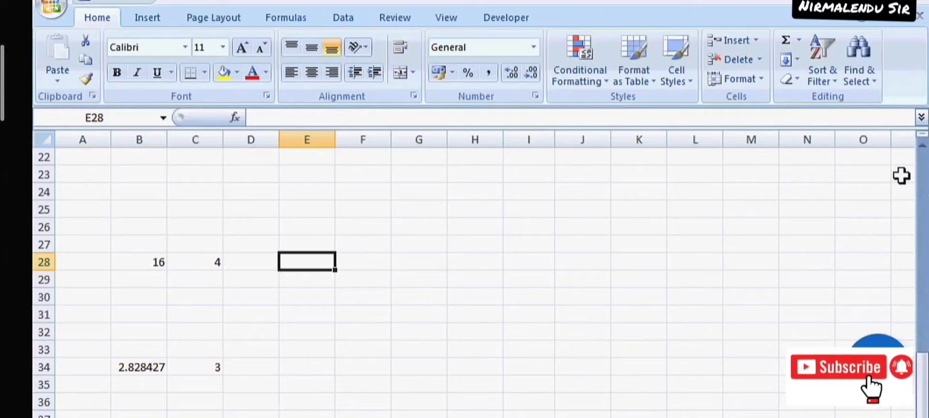
Type STUDENT in E28 and enter =LEFT(E28,2) in F28.
text(STUDE)
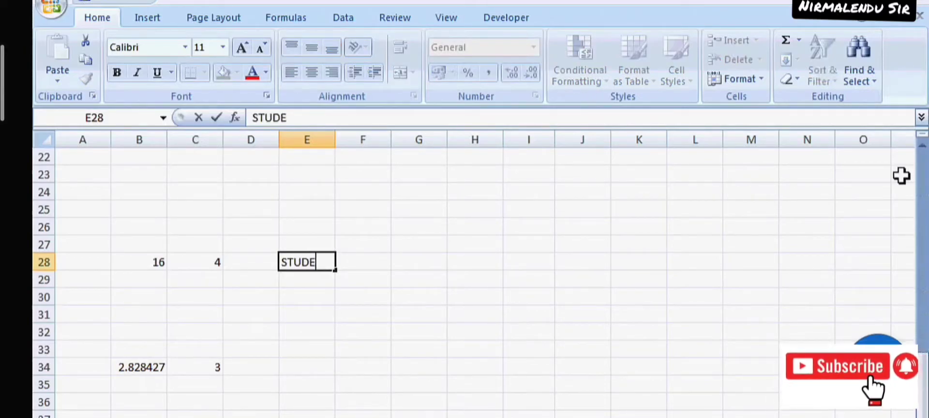
text(NT)
key(Tab)
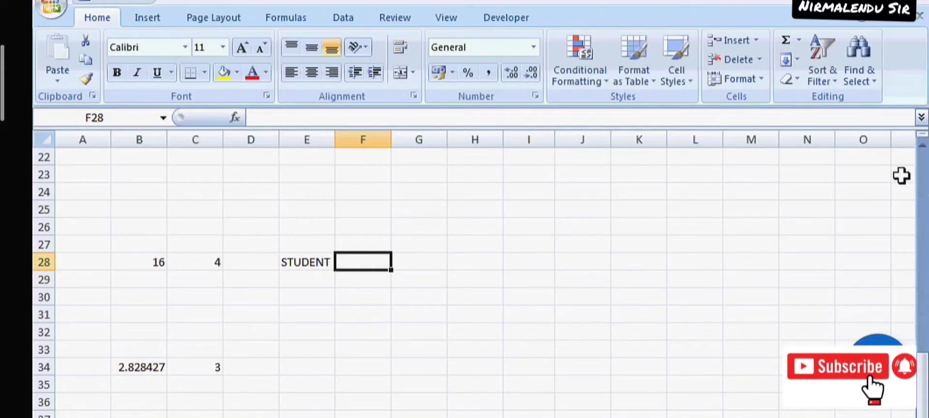
text(=LE)
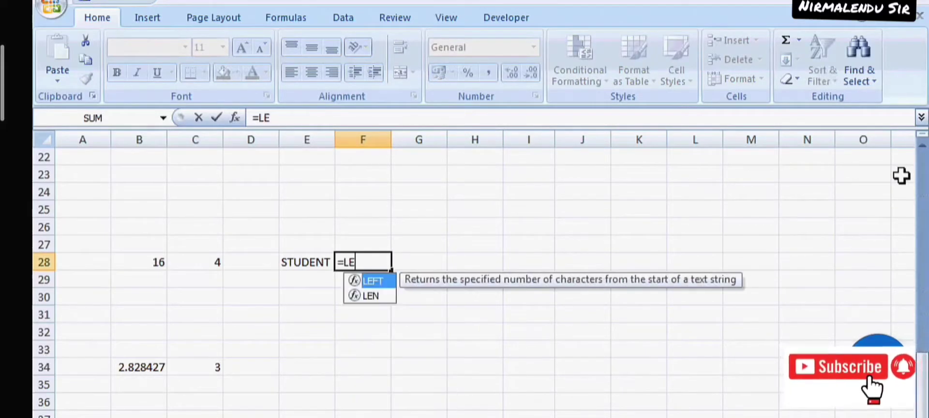
text(FT)
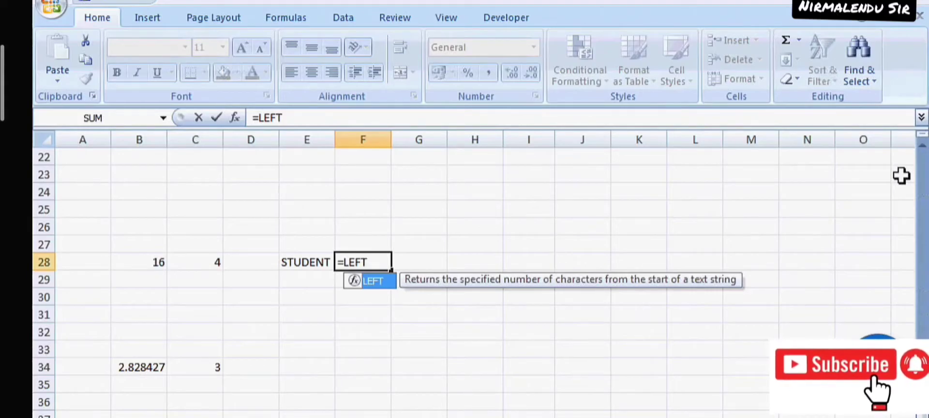
text(()
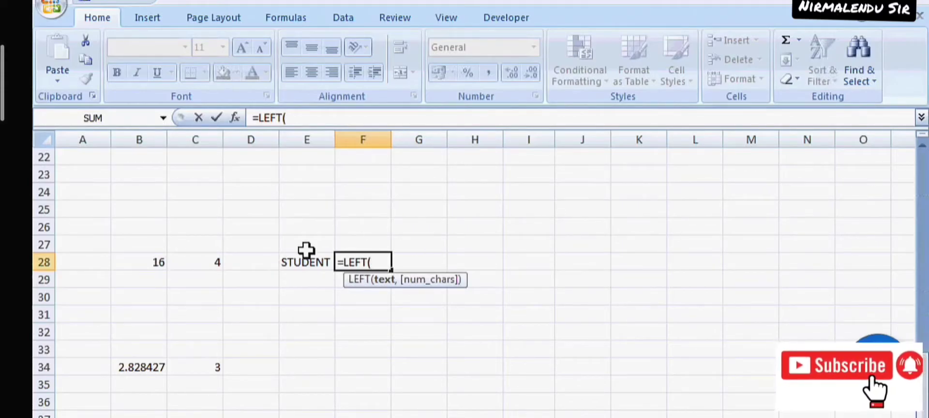
click(315, 264)
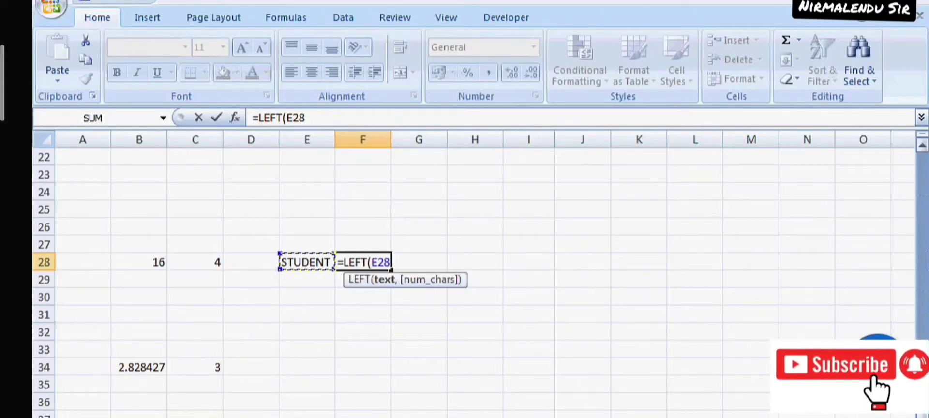
text(,)
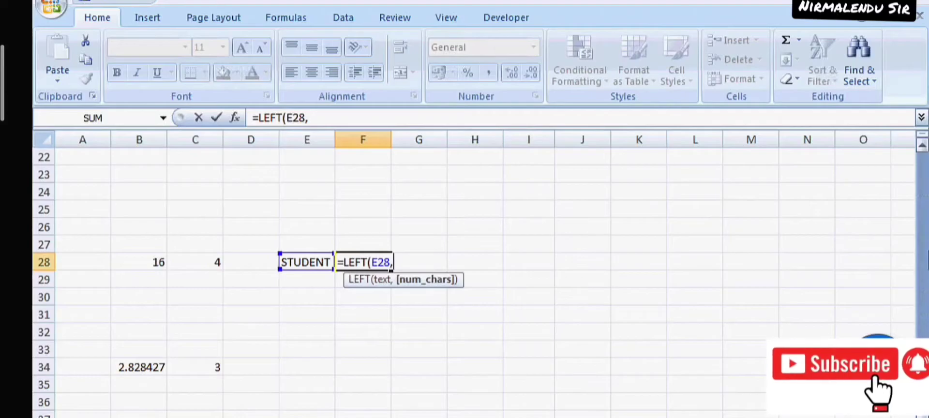
text(2)
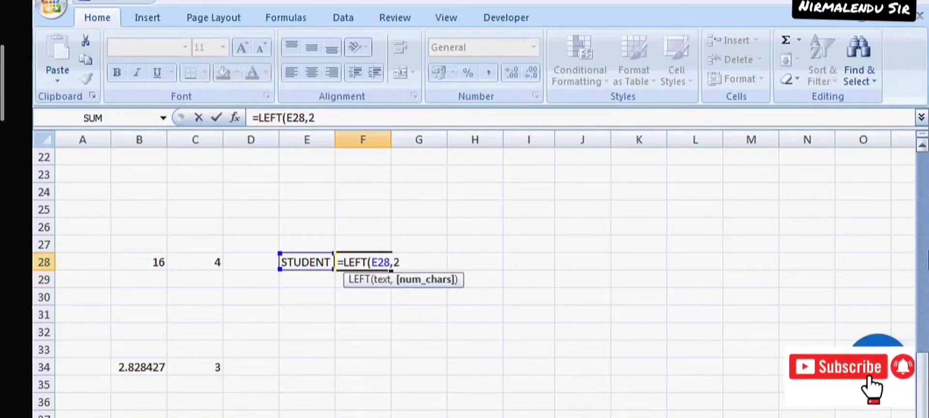
text())
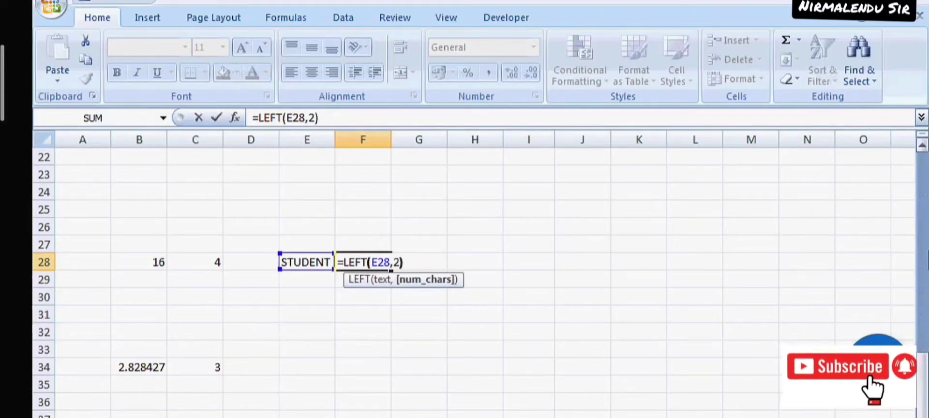
key(Return)
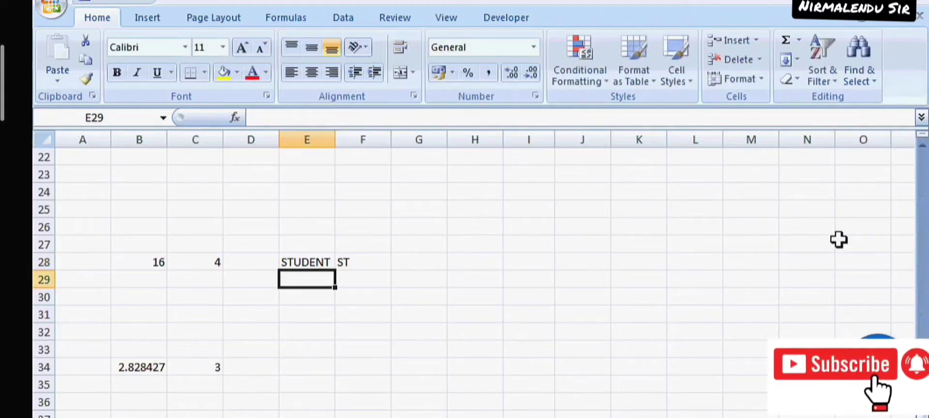
Change F28's LEFT character count from 2 to 3, then to 4, so it shows STUD.
click(350, 260)
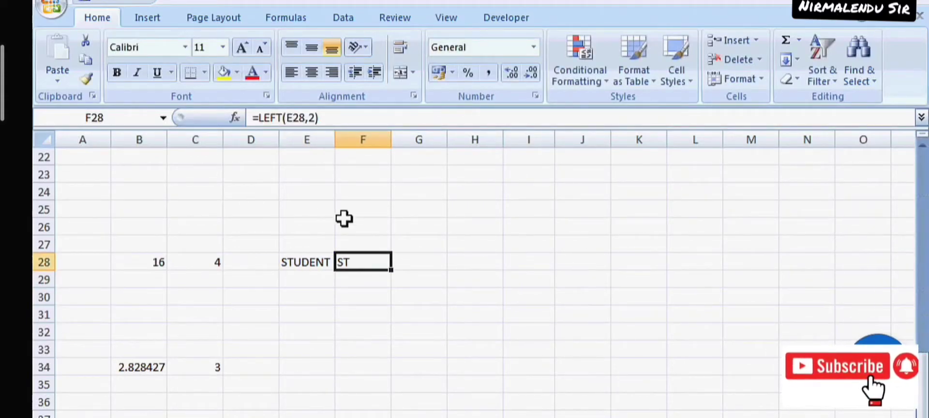
click(315, 116)
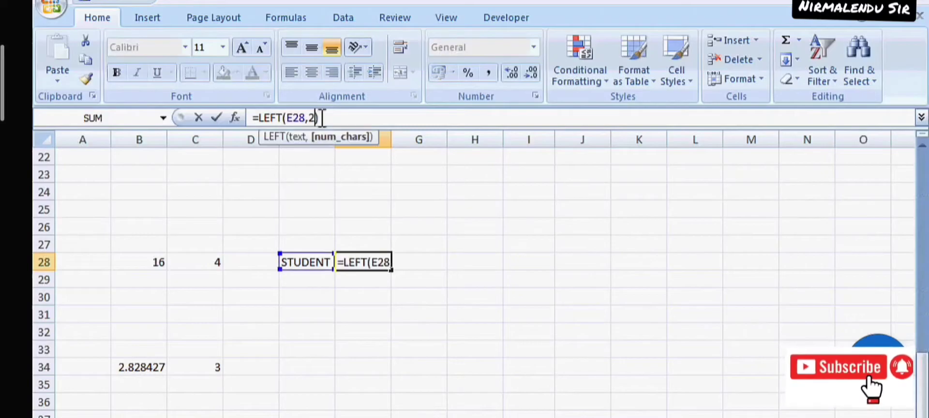
key(BackSpace)
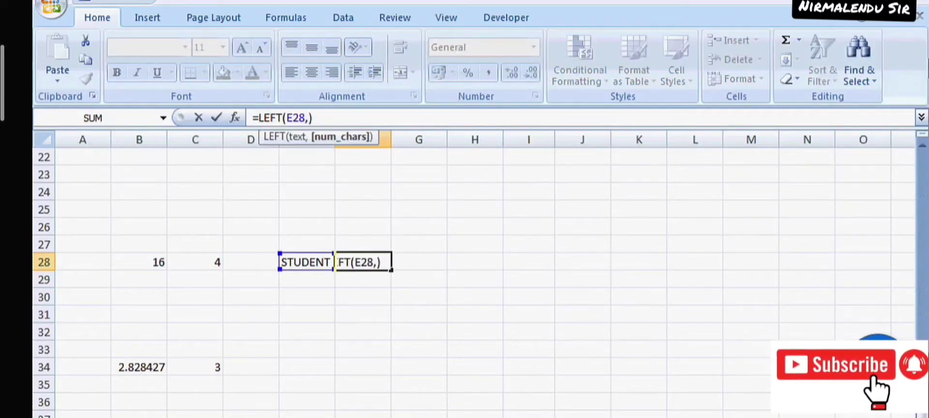
text(3)
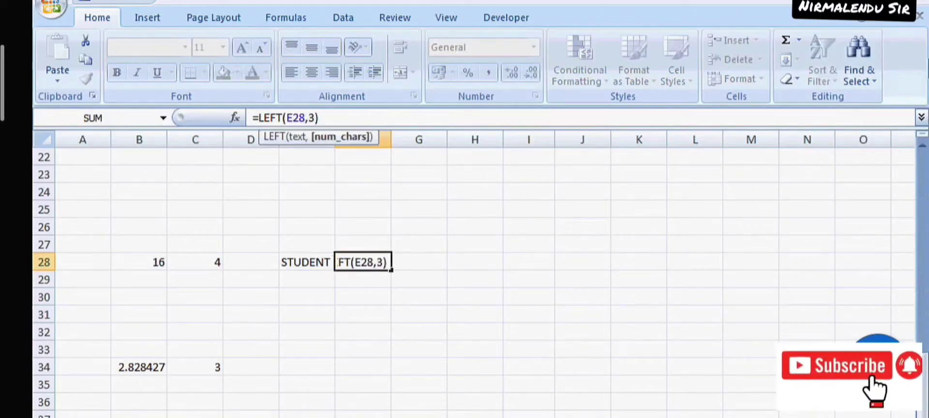
key(Return)
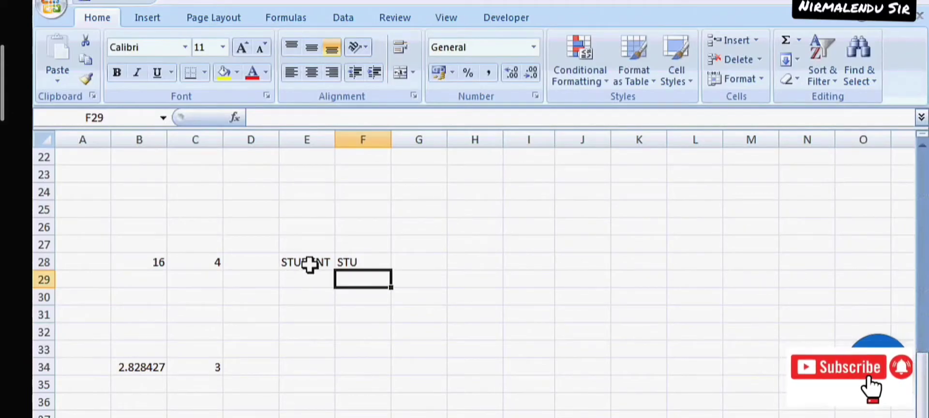
click(364, 263)
click(315, 118)
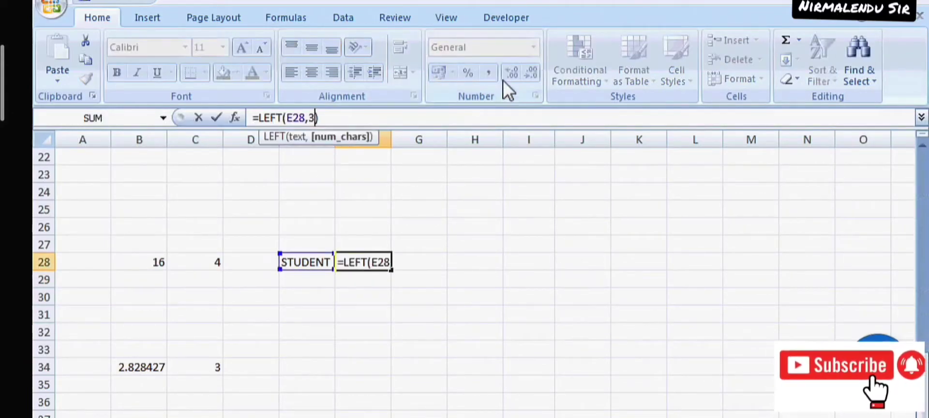
key(BackSpace)
text(4)
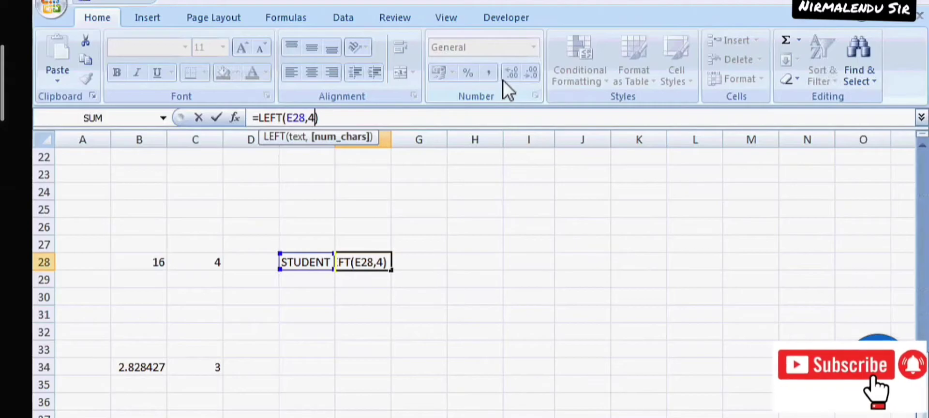
key(Return)
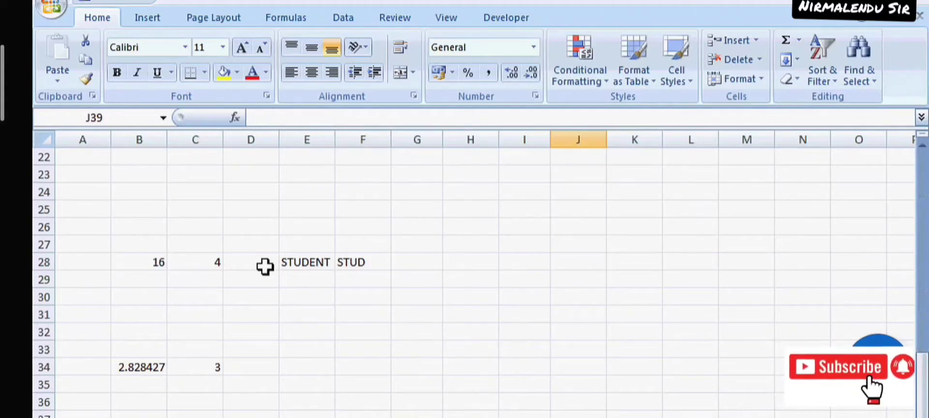
Enter =RIGHT(E28,3) in E30 to take the end letters of STUDENT.
click(299, 263)
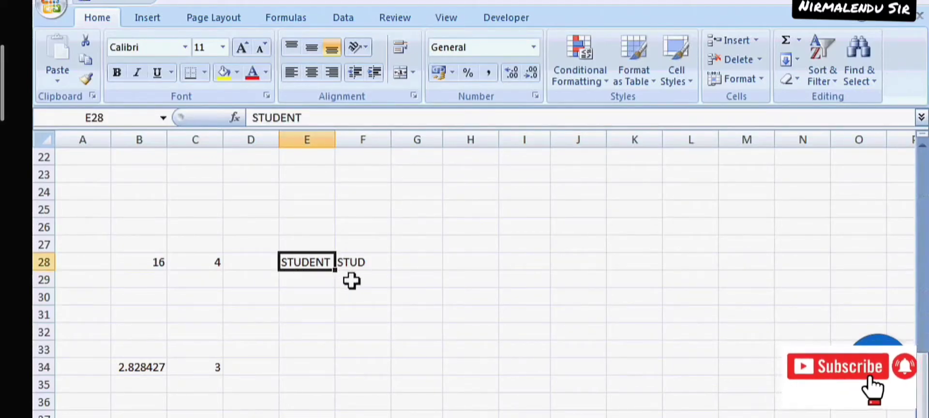
click(296, 298)
text(=)
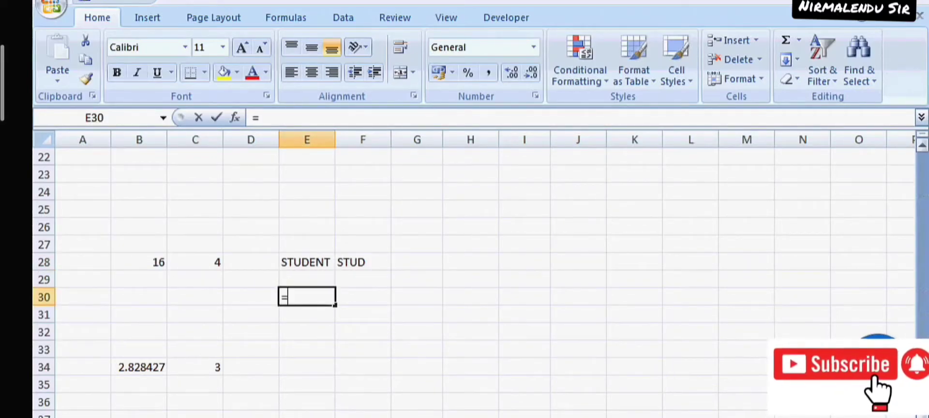
text(RIGHT)
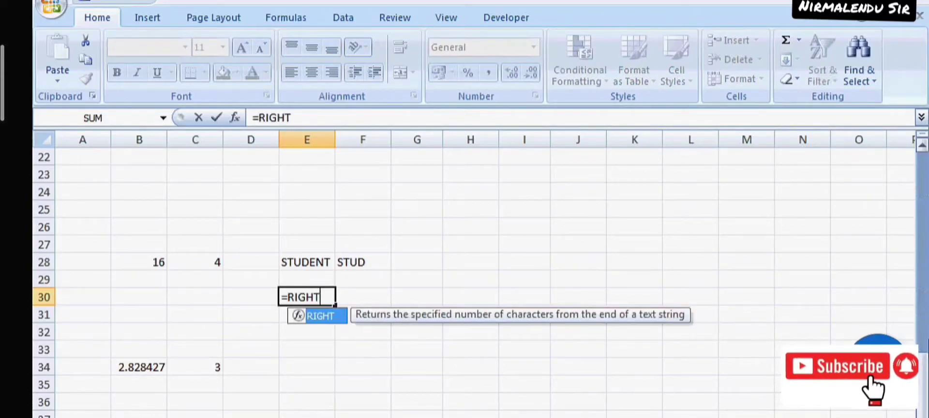
text(()
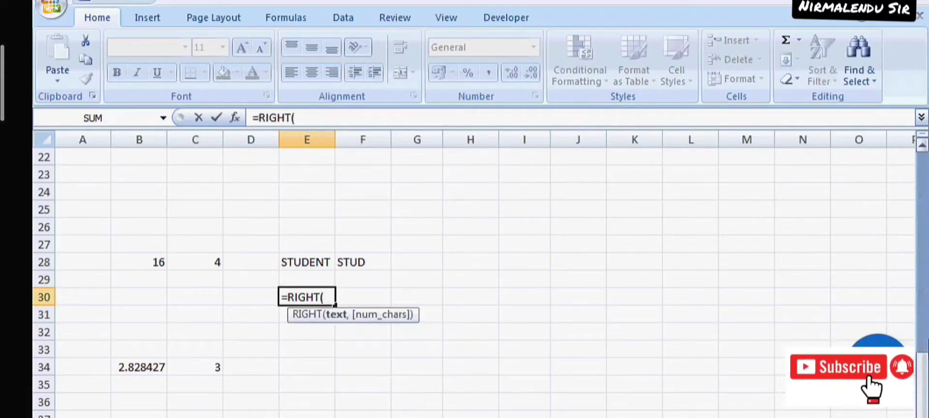
click(302, 260)
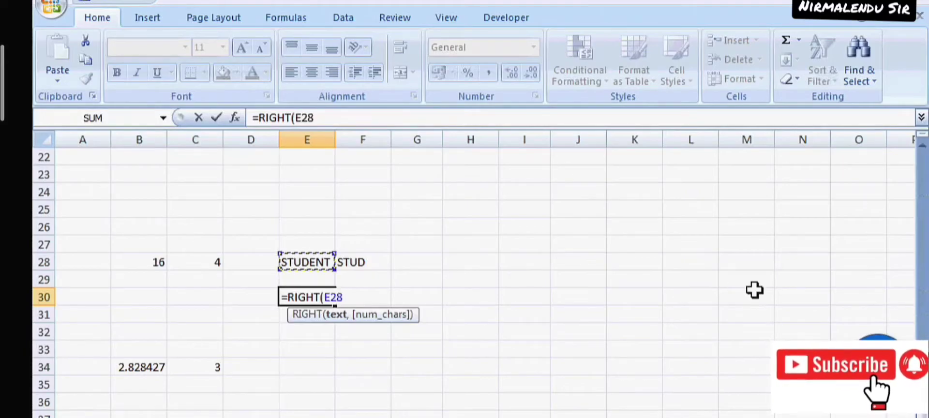
text(,)
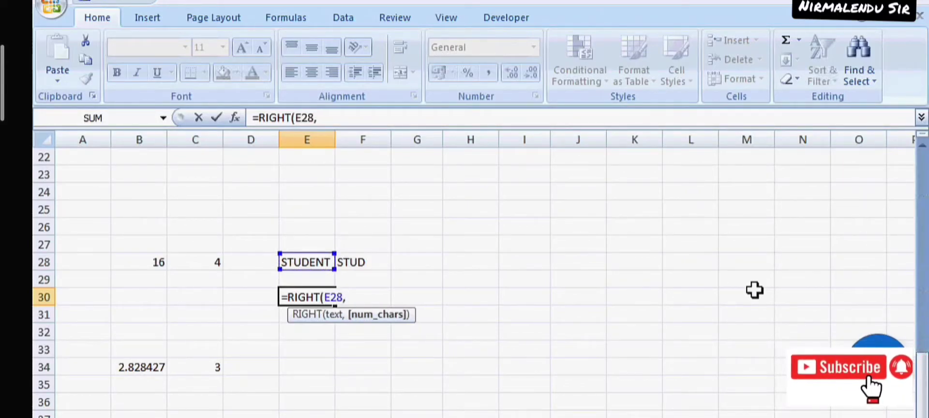
text(3)
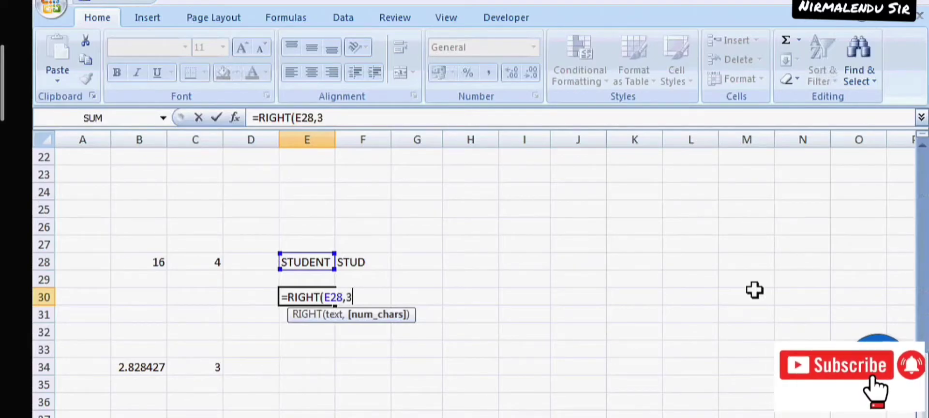
key(Return)
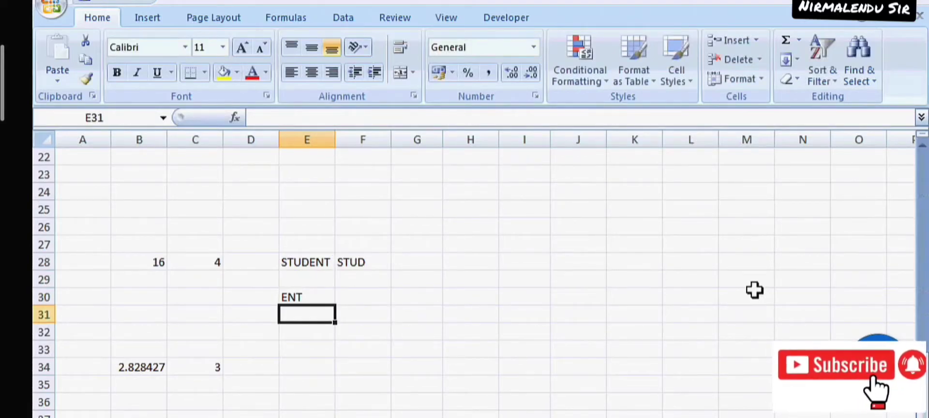
Change E30 to =RIGHT(E28,4) so it returns DENT, then review F28 and E30.
click(329, 294)
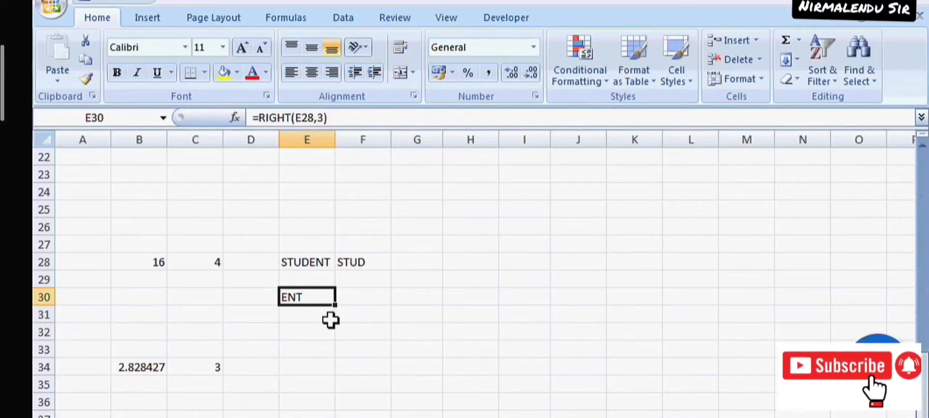
click(325, 118)
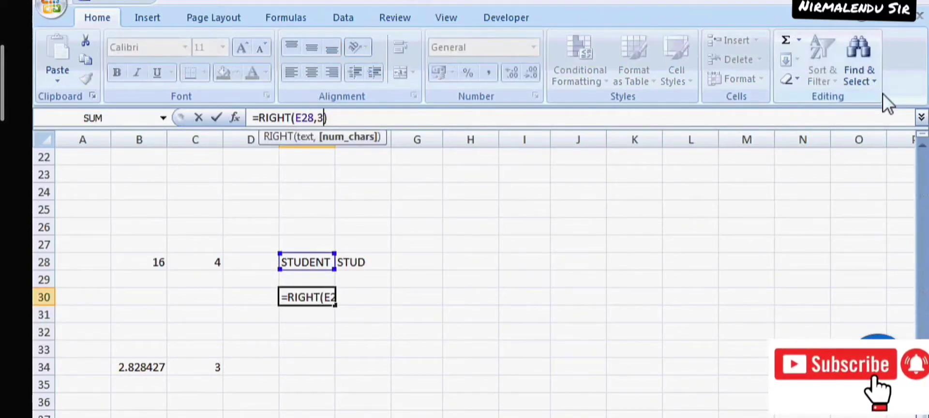
key(BackSpace)
text(4)
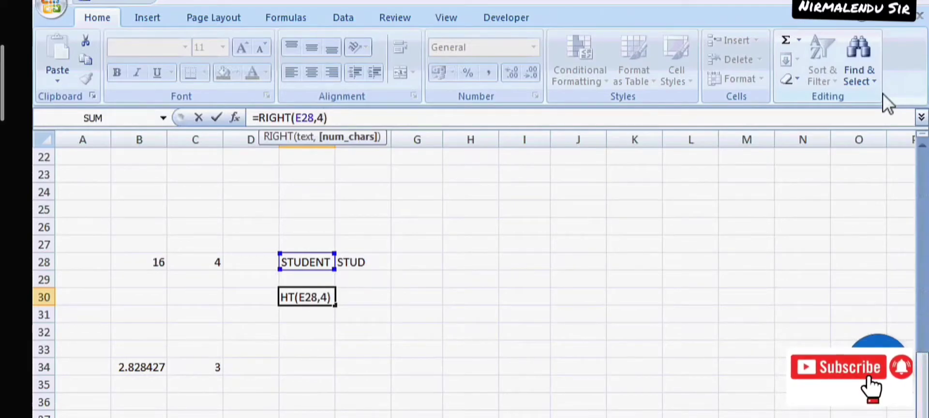
key(Return)
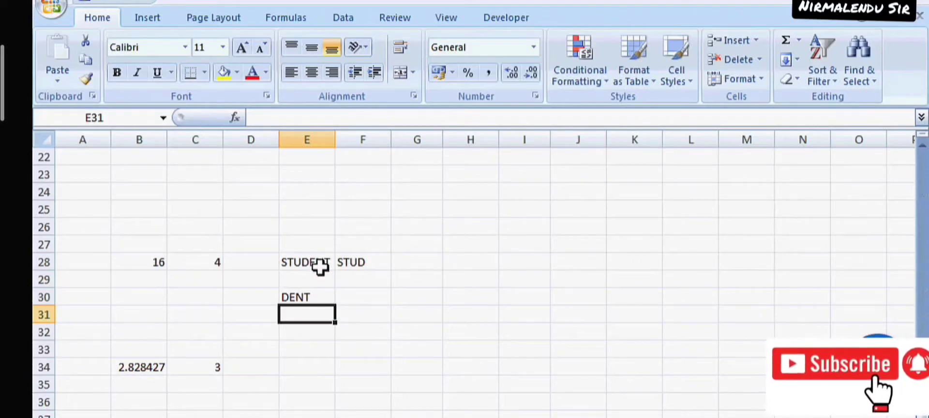
click(352, 259)
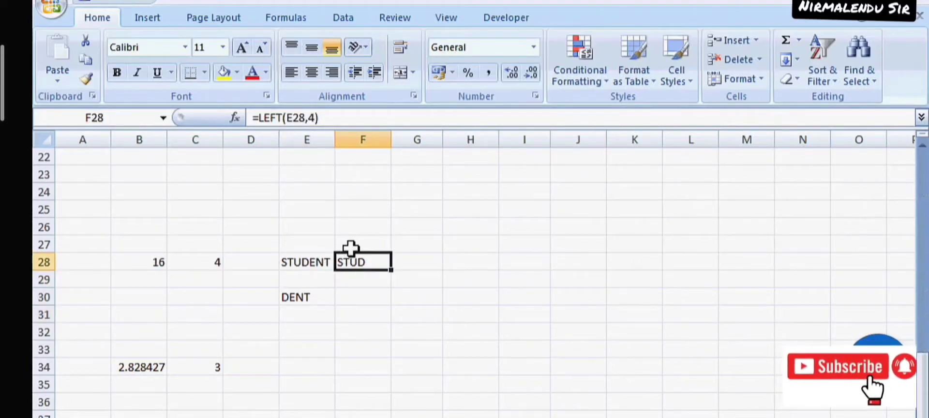
click(300, 298)
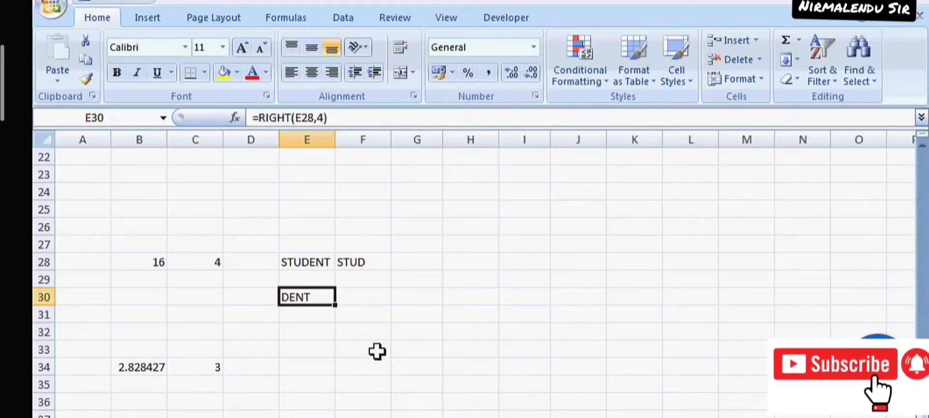
Type =MID(E28,3,3) in F30 to take three letters of STUDENT from the third.
click(366, 298)
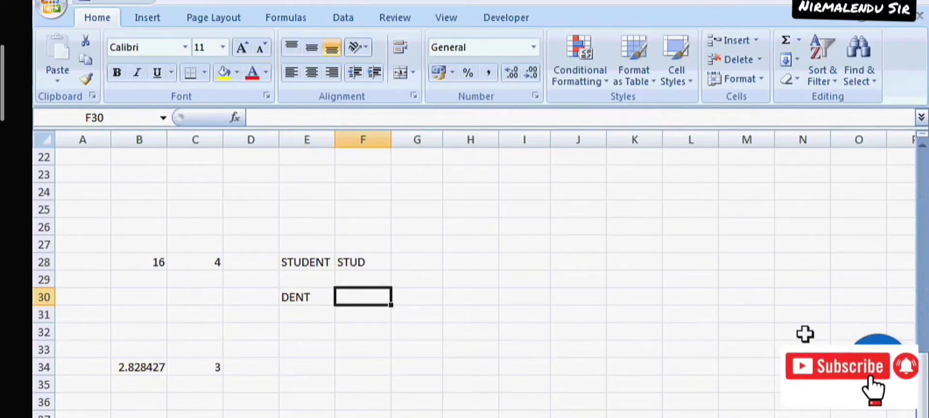
text(=)
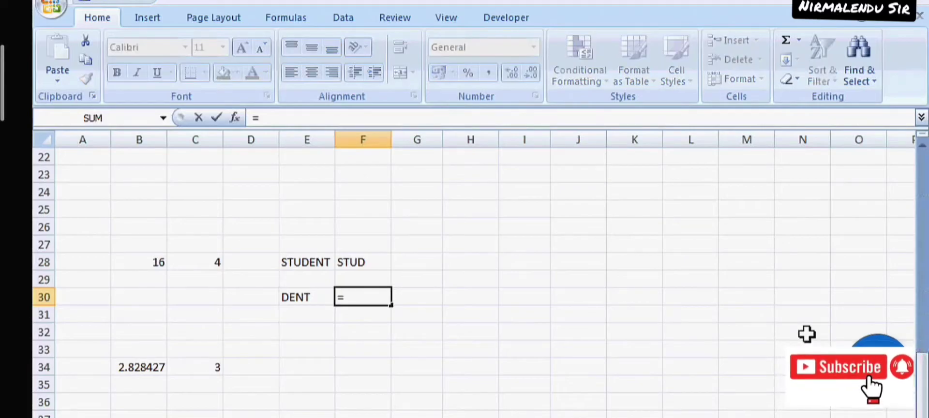
text(MID)
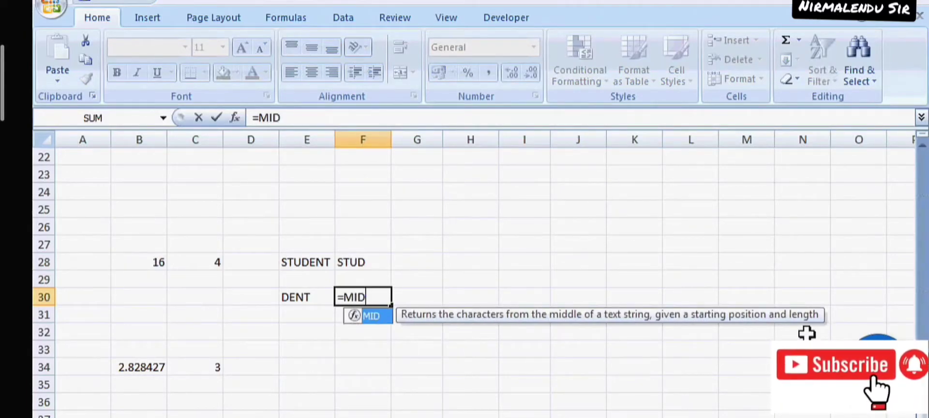
text(()
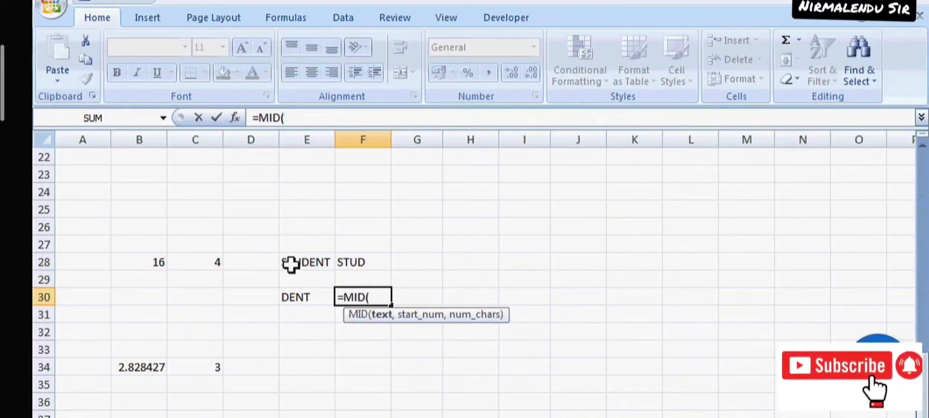
click(290, 263)
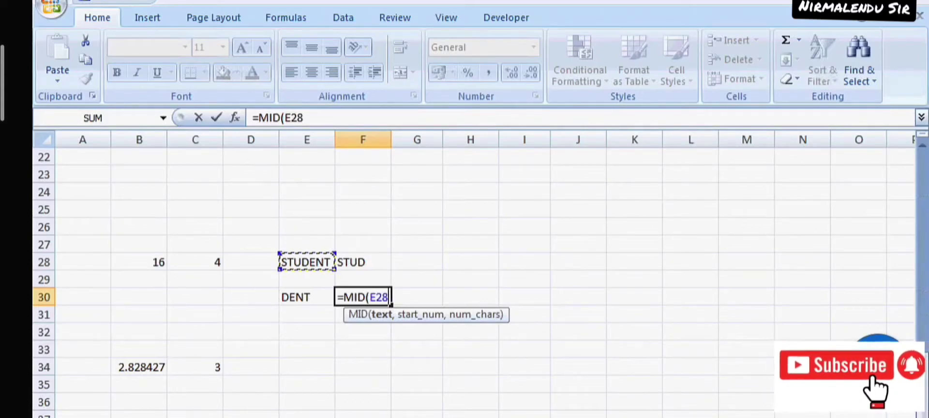
text(,)
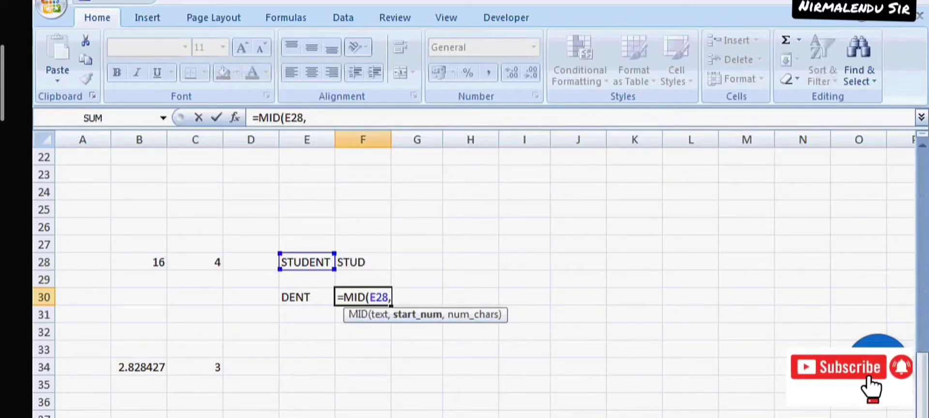
text(3)
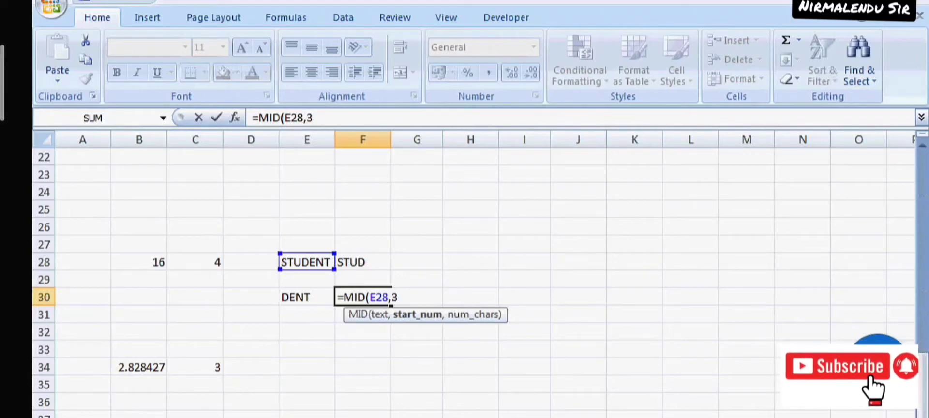
text(,)
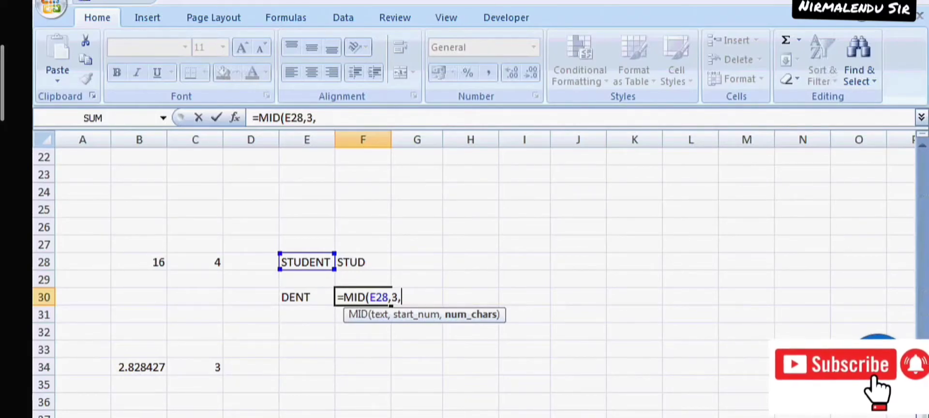
text(3)
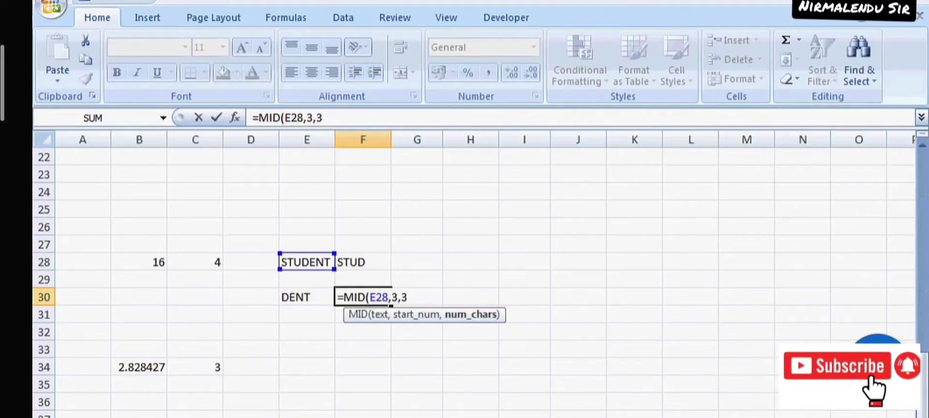
text())
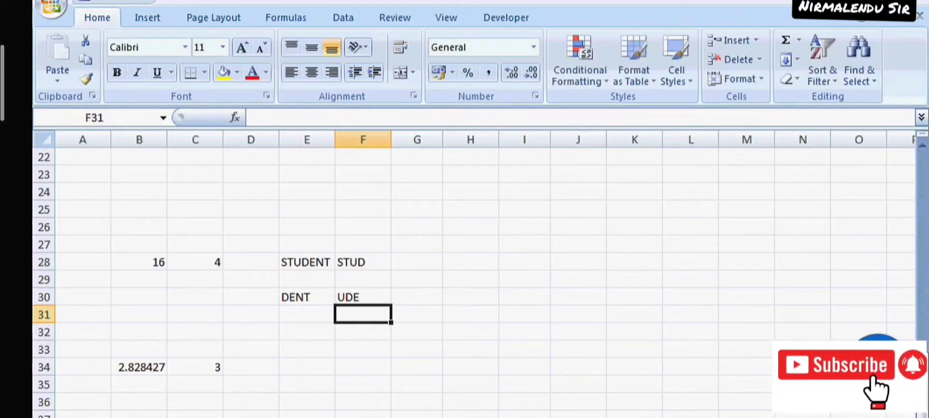
Change F30's MID length from 3 to 4.
click(356, 295)
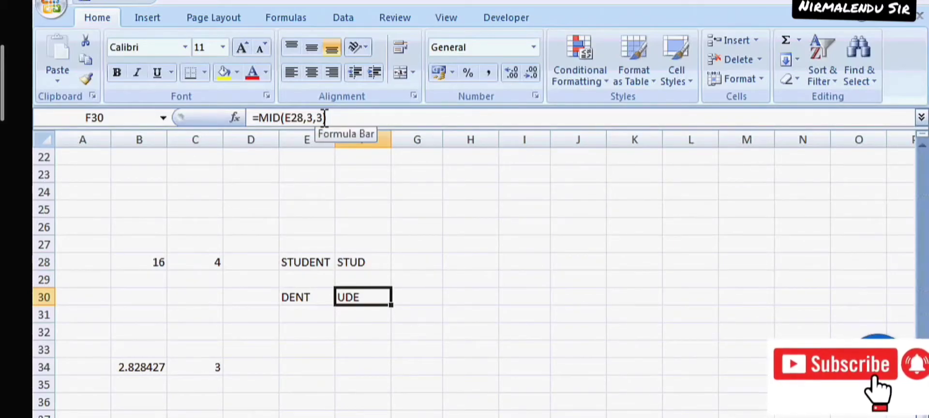
click(324, 118)
key(BackSpace)
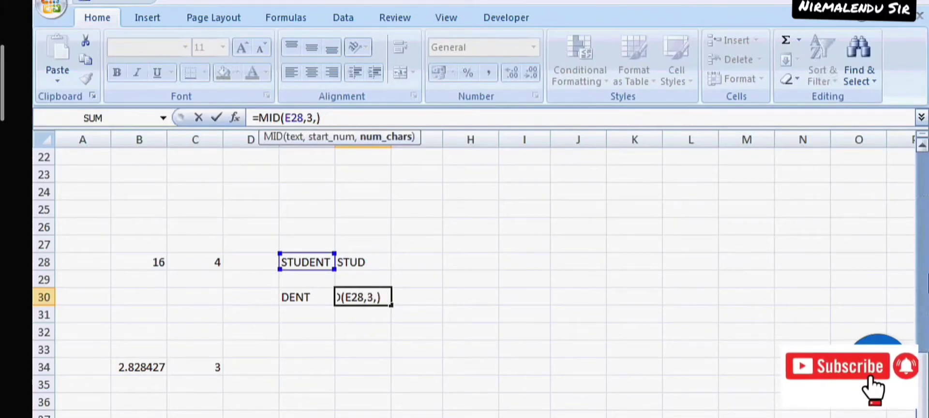
text(4)
key(Return)
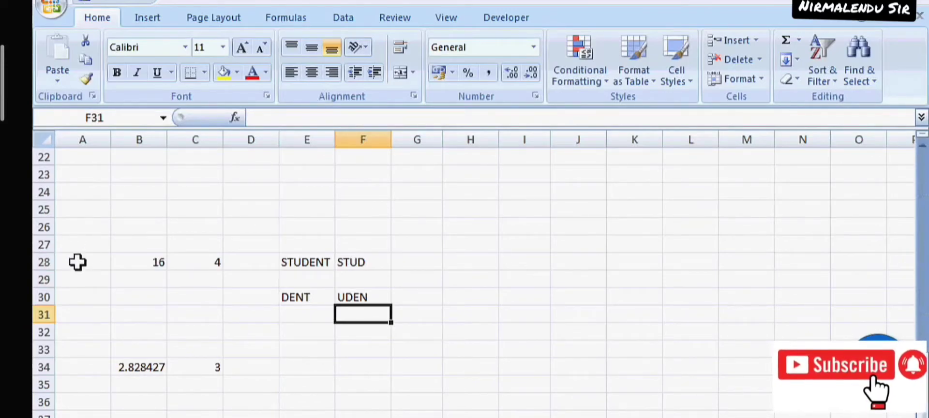
Change the MID length to 8 so F30 shows UDENT, then check F28.
click(349, 295)
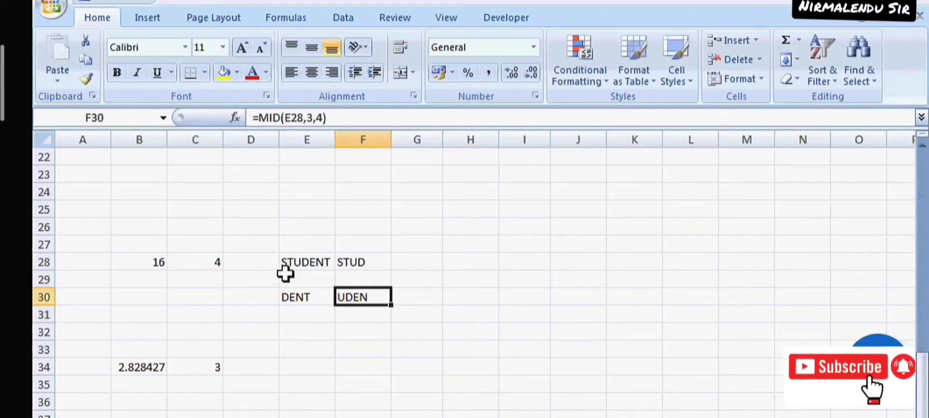
click(324, 117)
key(BackSpace)
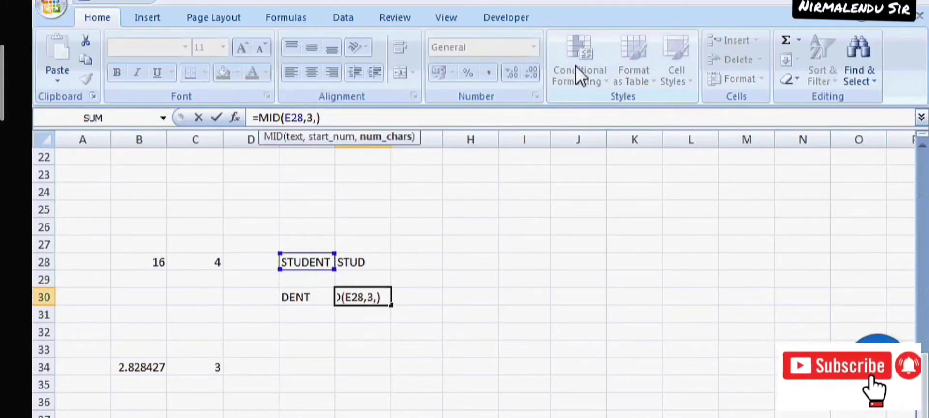
text(8)
key(Return)
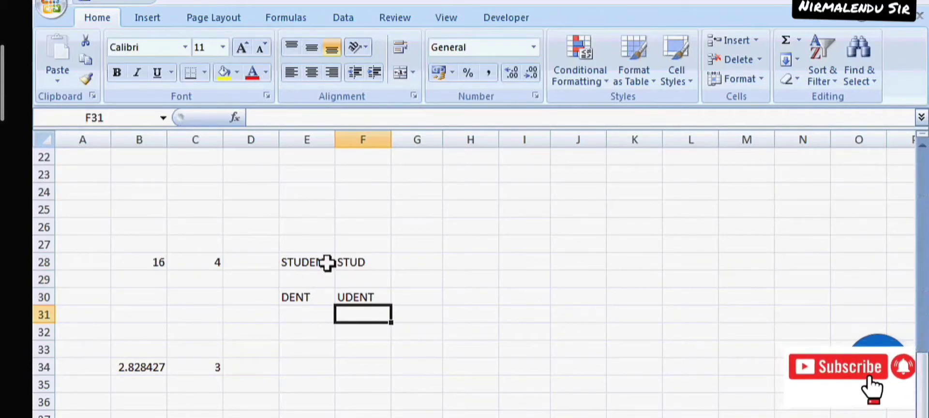
click(351, 262)
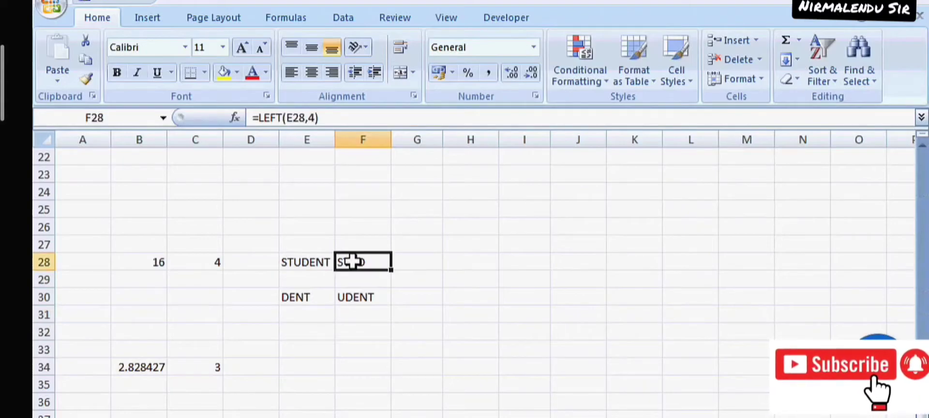
Review the RIGHT formula in E30 and the MID formula in F30.
click(313, 298)
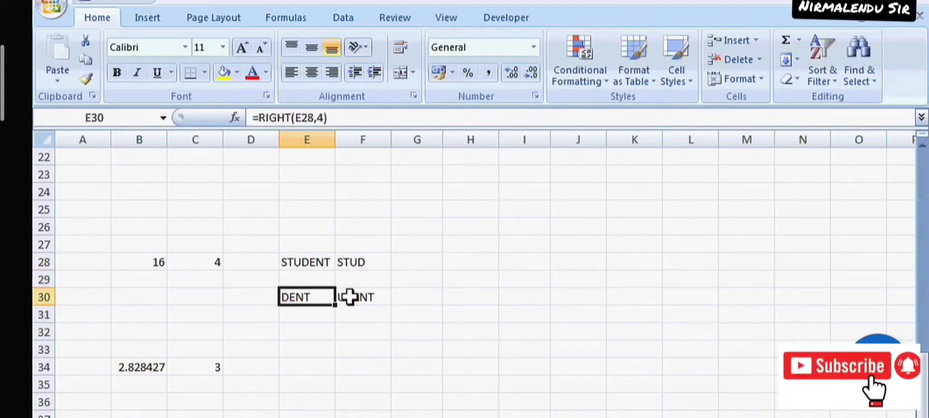
click(371, 298)
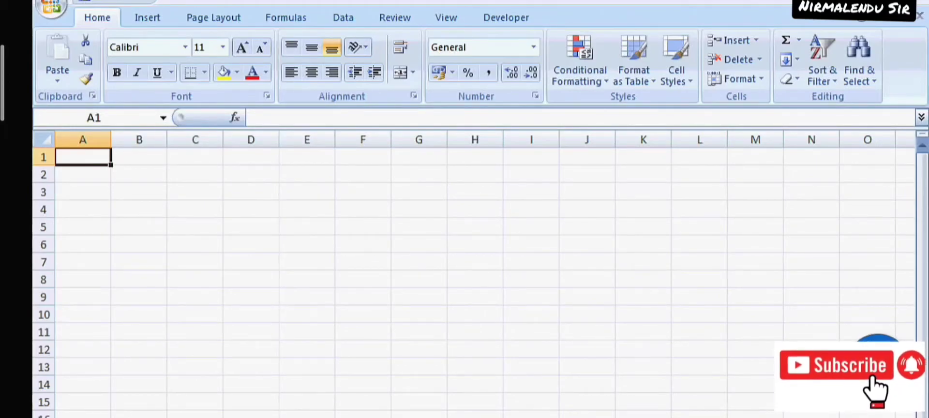
Type I LOVE MY LANGUAGE in B5 and autofit column B to fit it.
click(124, 230)
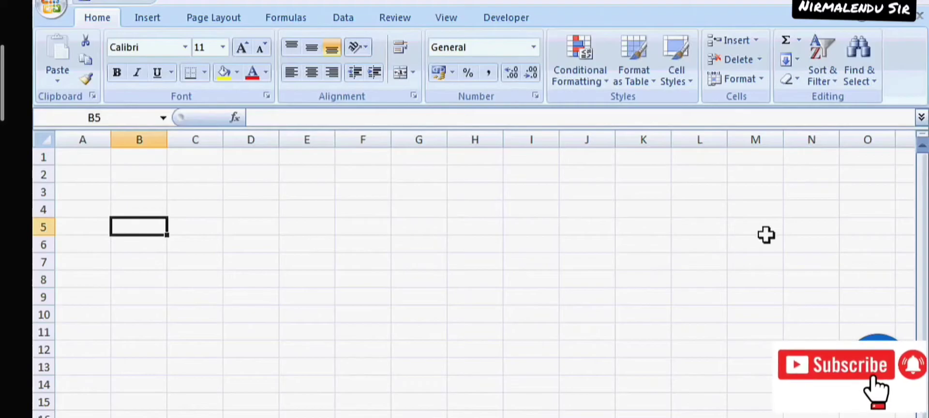
text(I LOV)
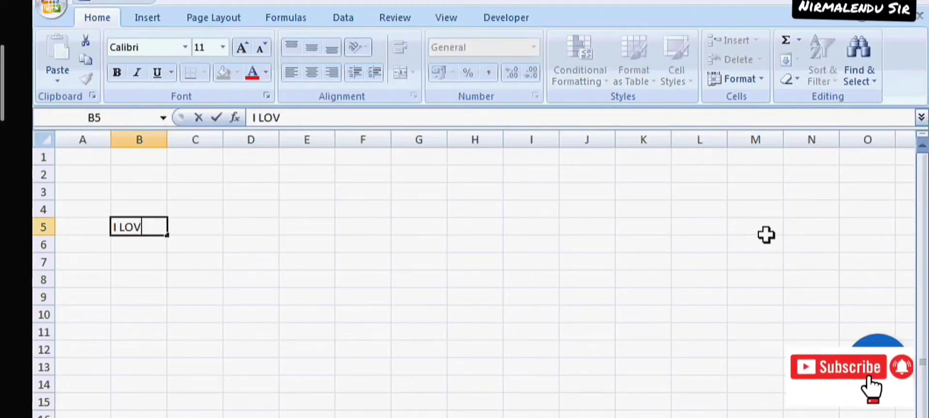
text(E MY L)
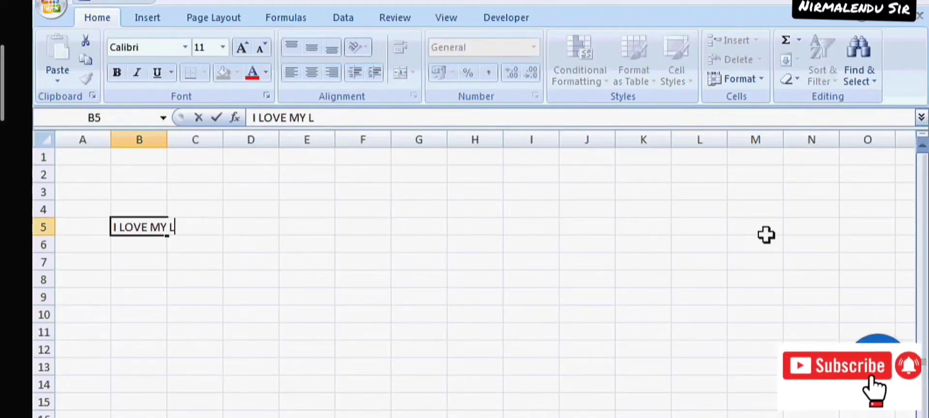
text(ANG)
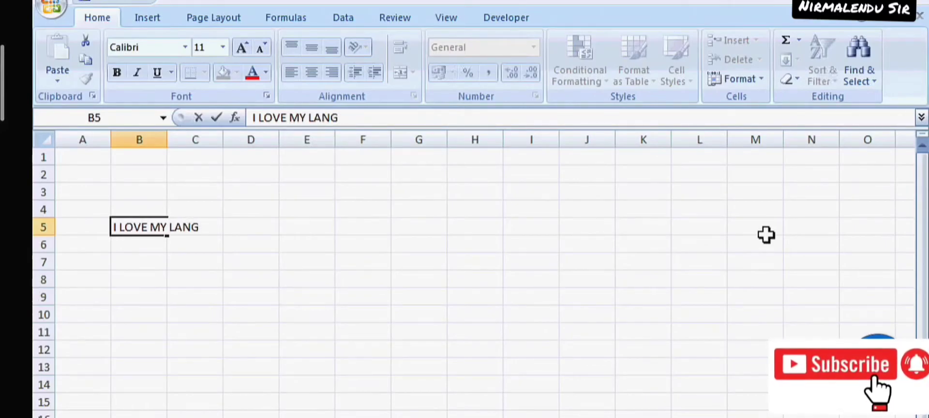
text(UAGE)
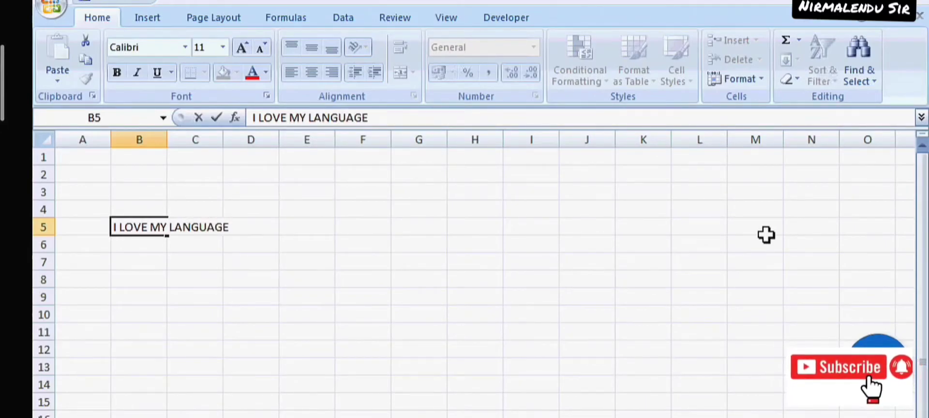
click(629, 312)
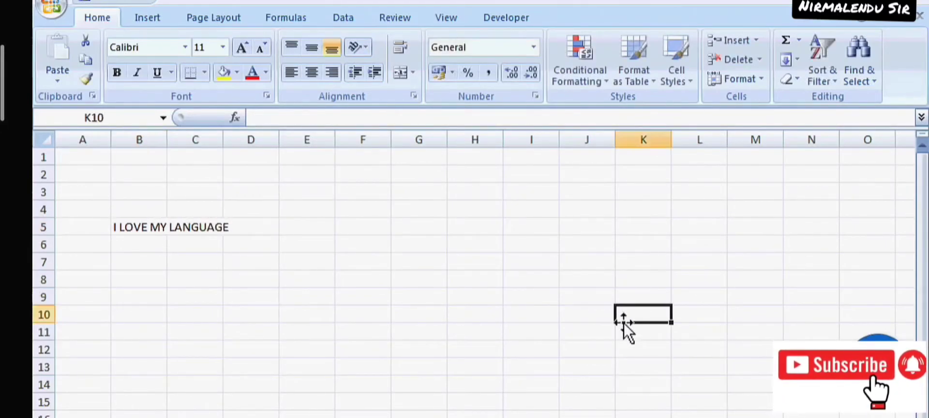
double_click(166, 139)
click(209, 228)
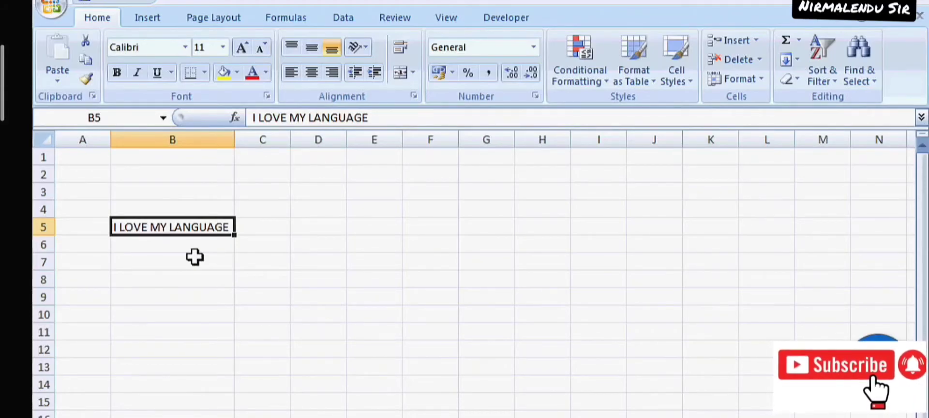
Enter =LEN(B5) in C5, returning 18 characters.
click(252, 220)
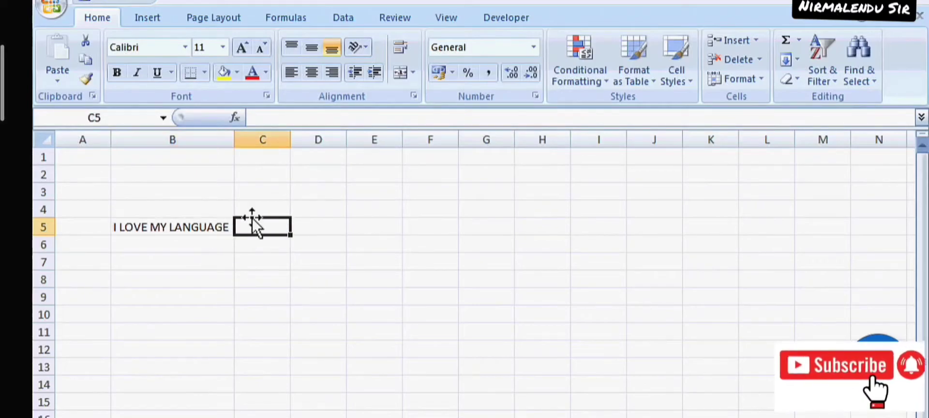
text(=L)
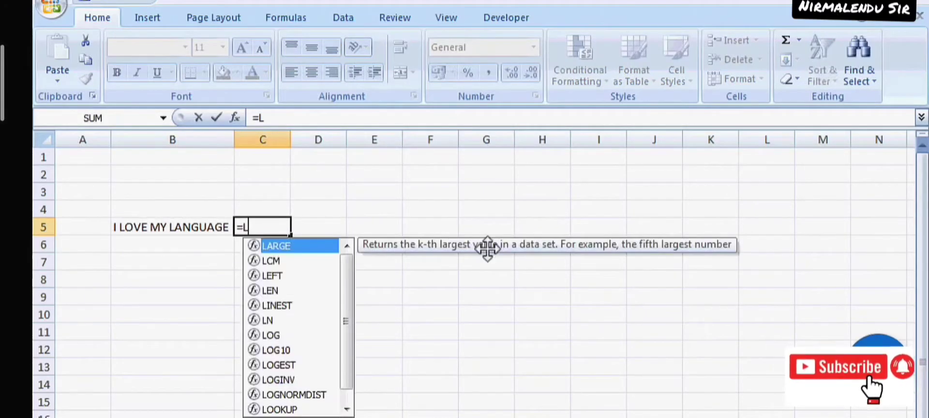
text(EN)
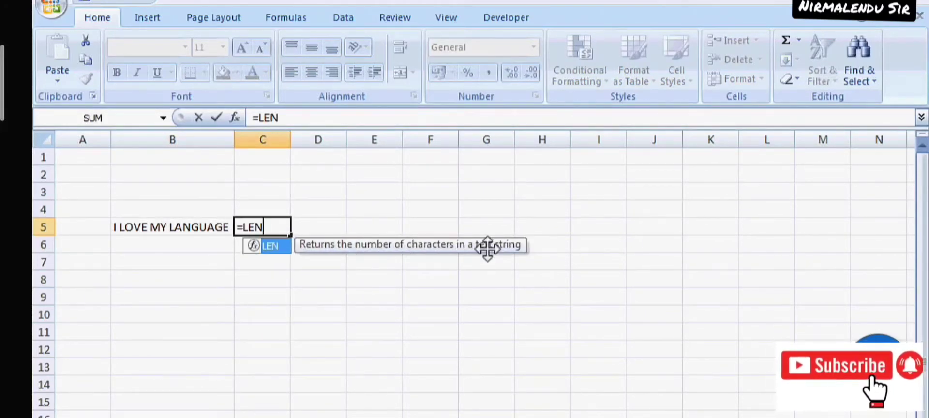
text(()
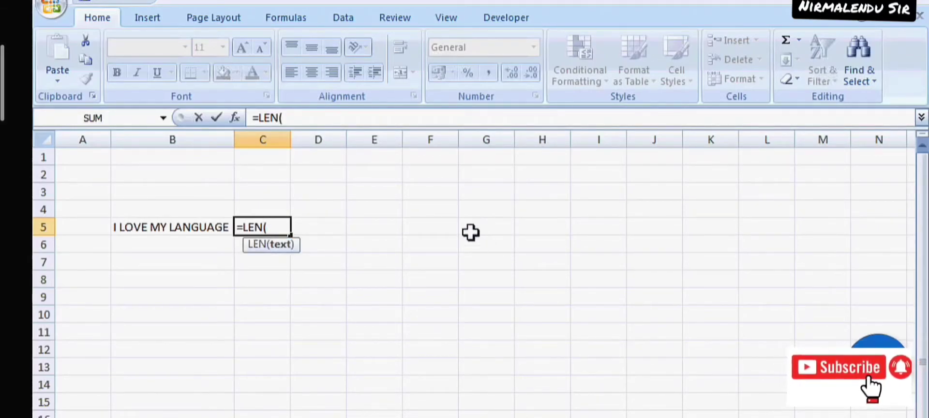
click(179, 230)
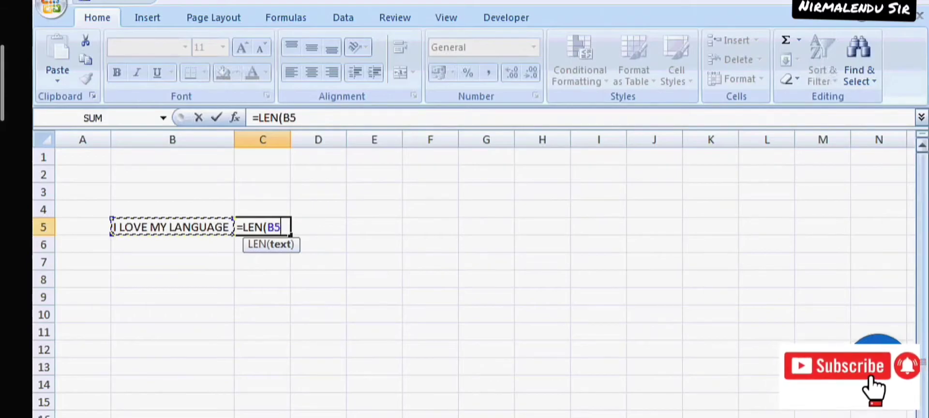
text())
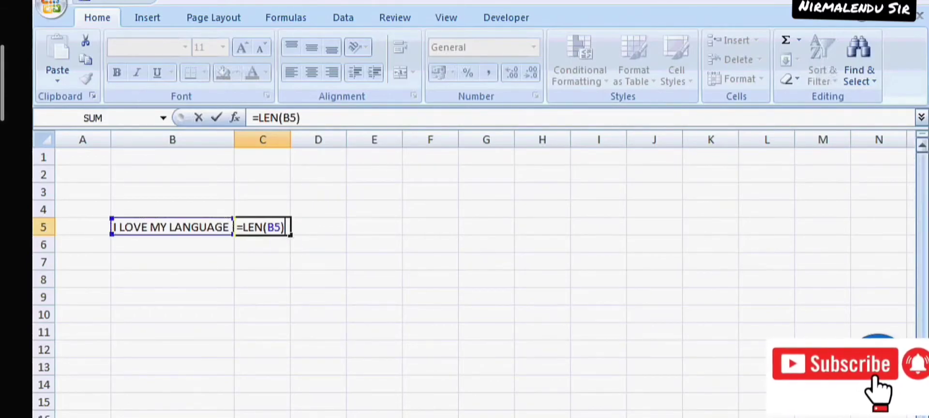
key(Return)
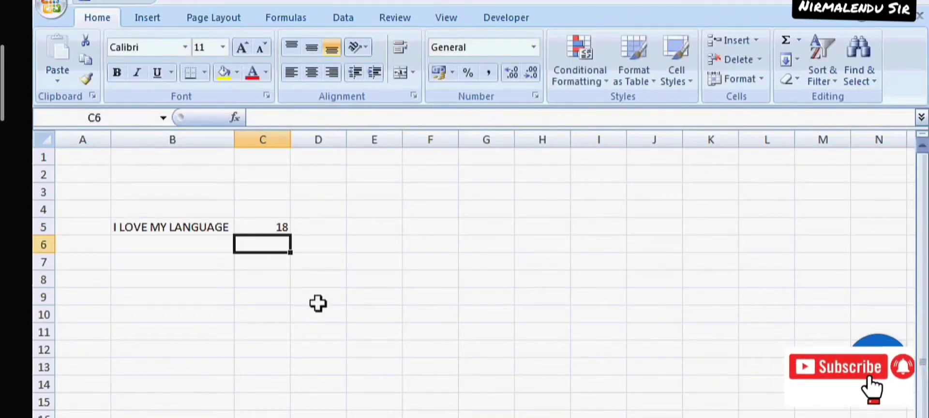
click(271, 228)
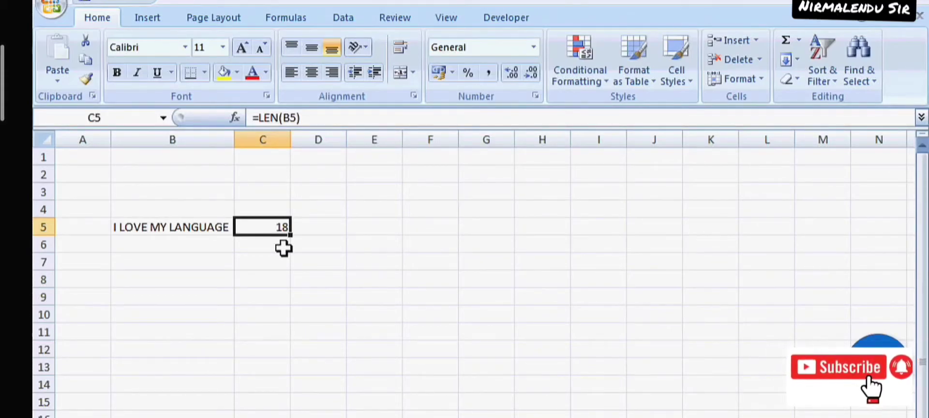
Compare the spaced original text in C16 with its TRIM result CLASS XII in D16.
click(256, 312)
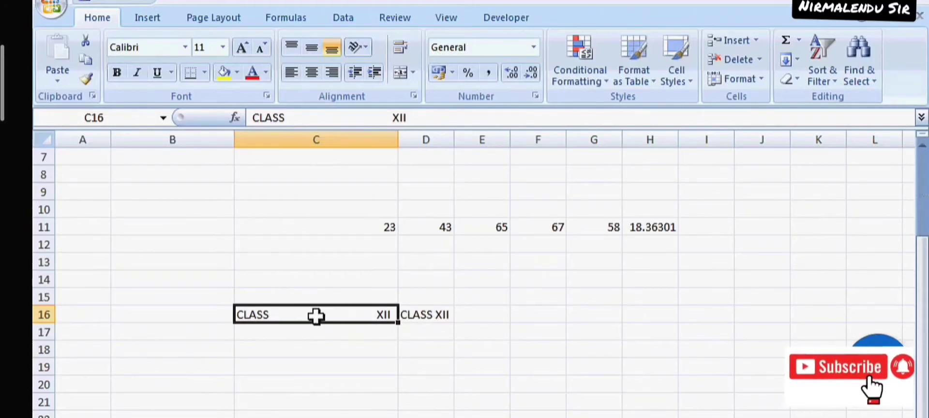
click(432, 316)
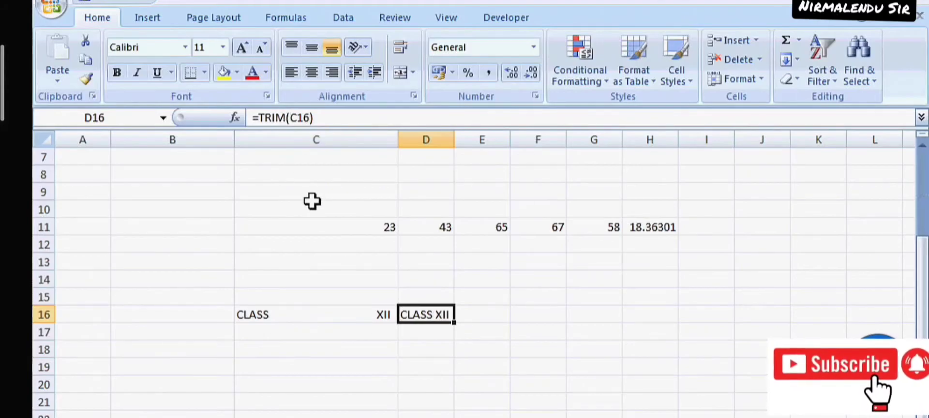
click(261, 310)
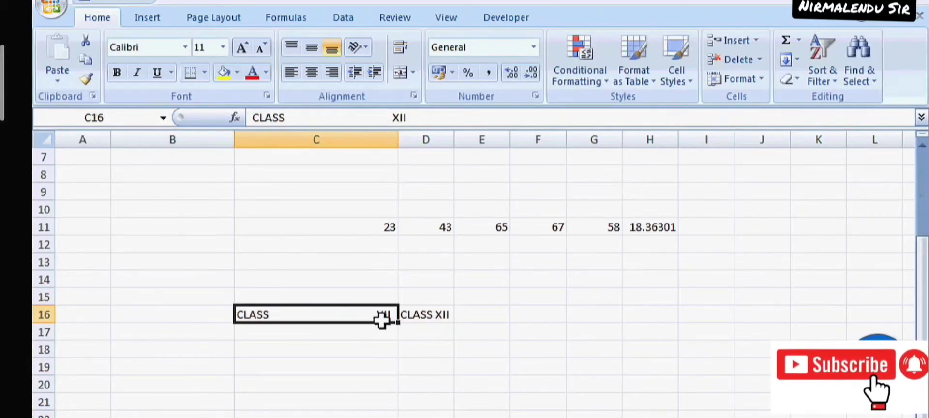
click(454, 318)
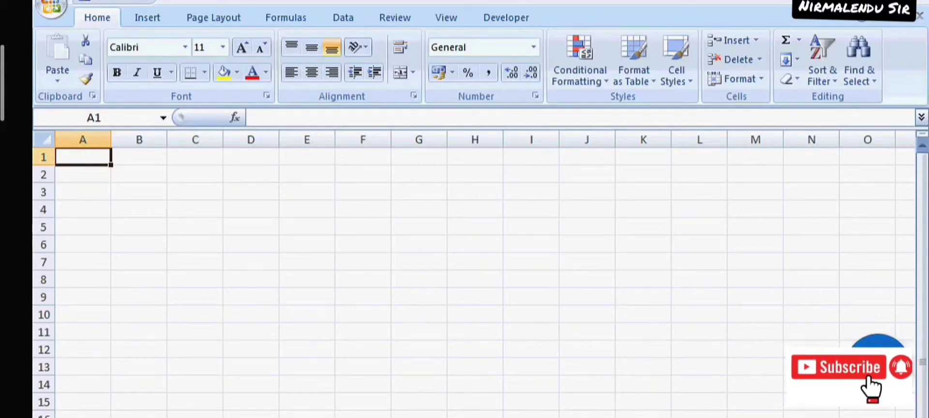
Enter the sample values 30 in A1 and 80 in A2.
text(30)
key(Return)
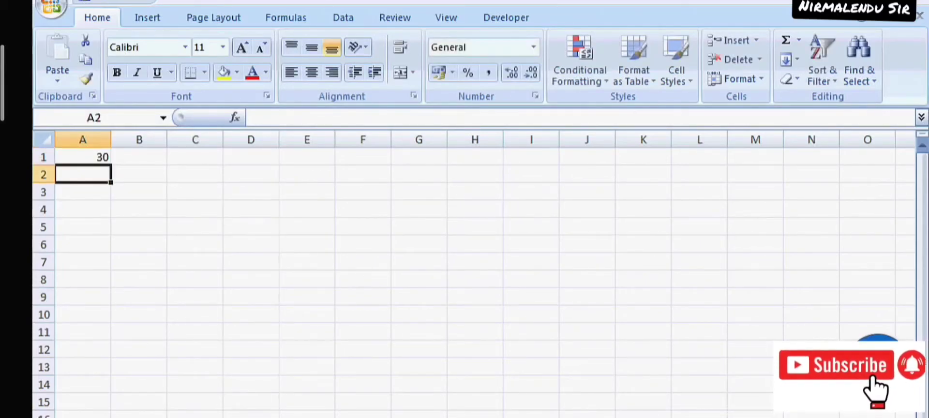
text(8)
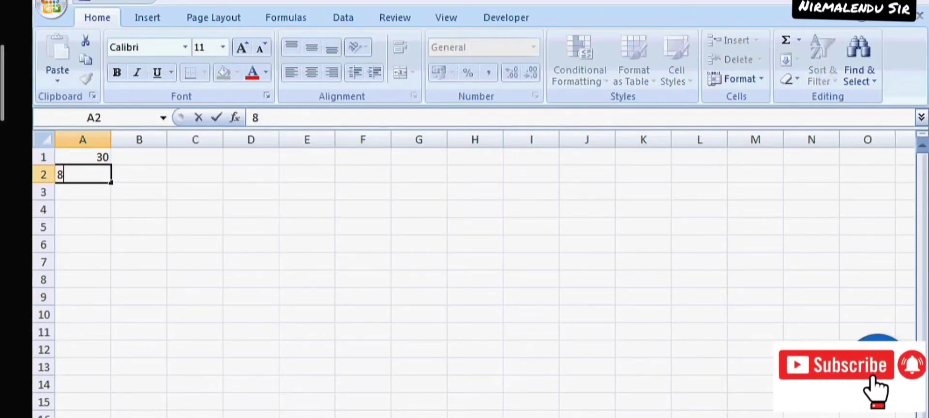
text(0)
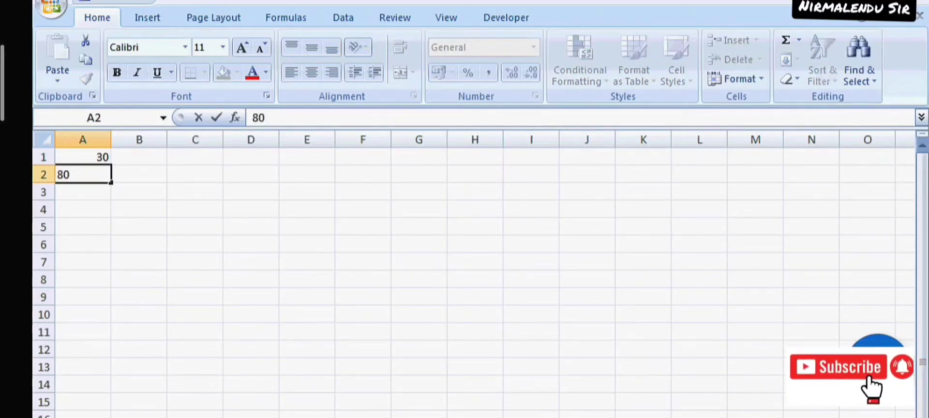
click(196, 348)
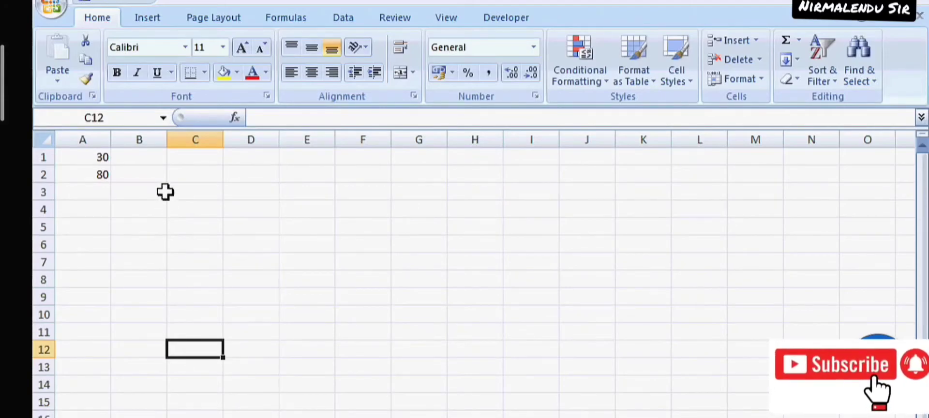
Enter =AND(A1>=20,A2<=60) in B1, which returns FALSE.
click(145, 157)
text(=)
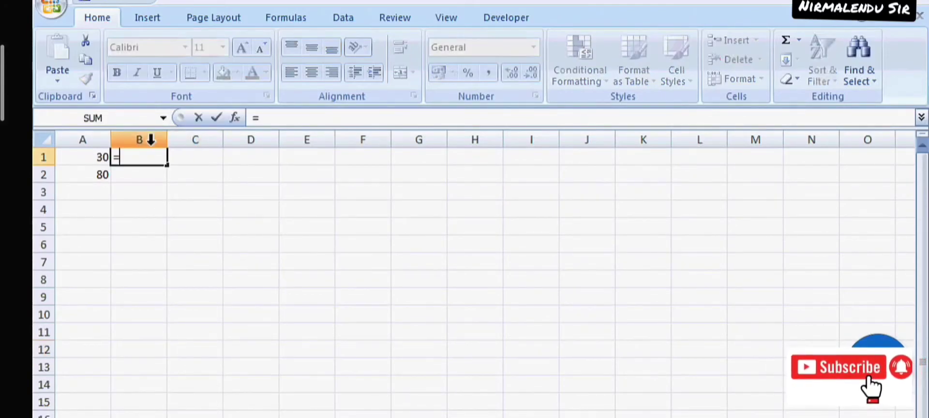
text(AND)
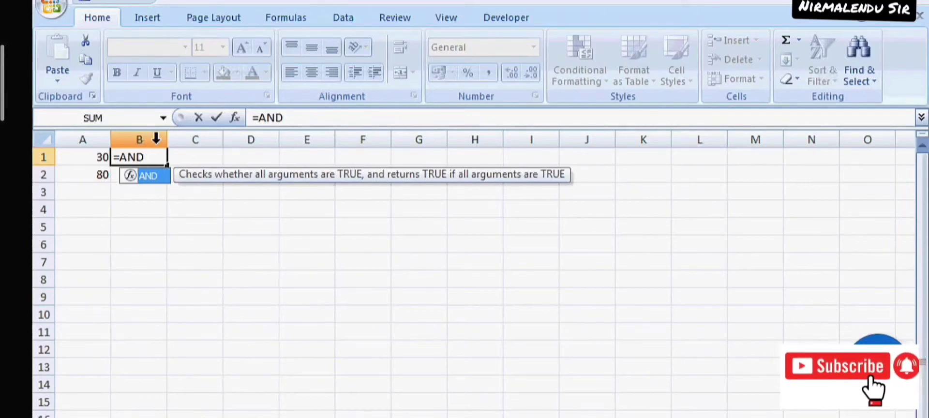
double_click(152, 175)
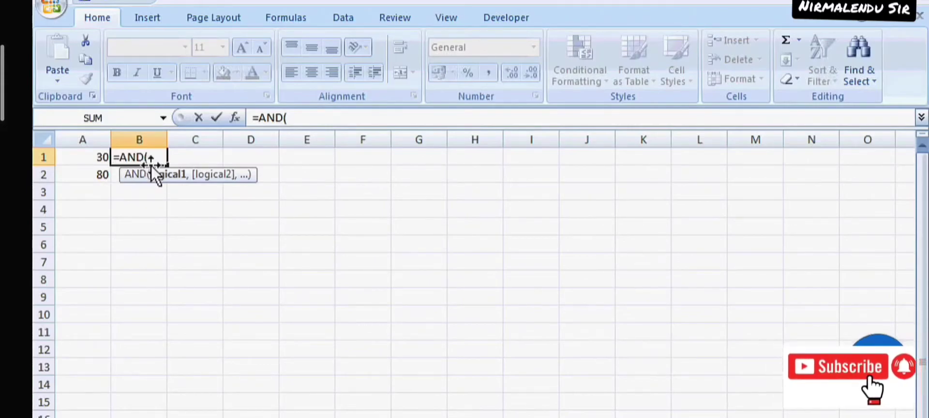
click(103, 157)
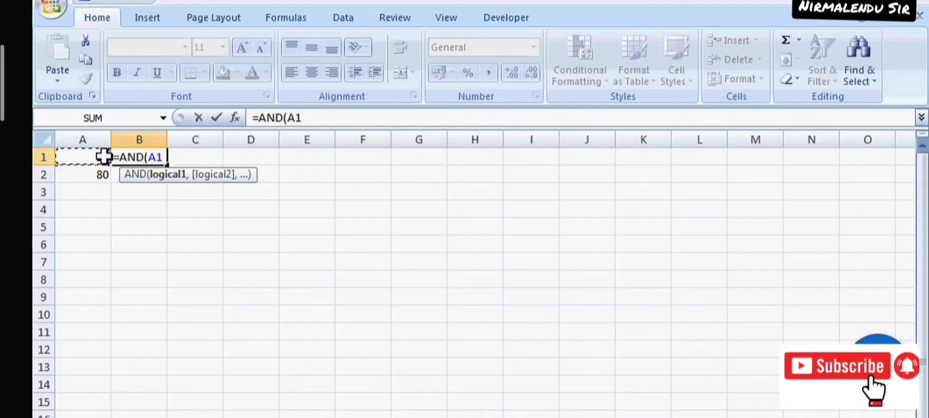
text(>)
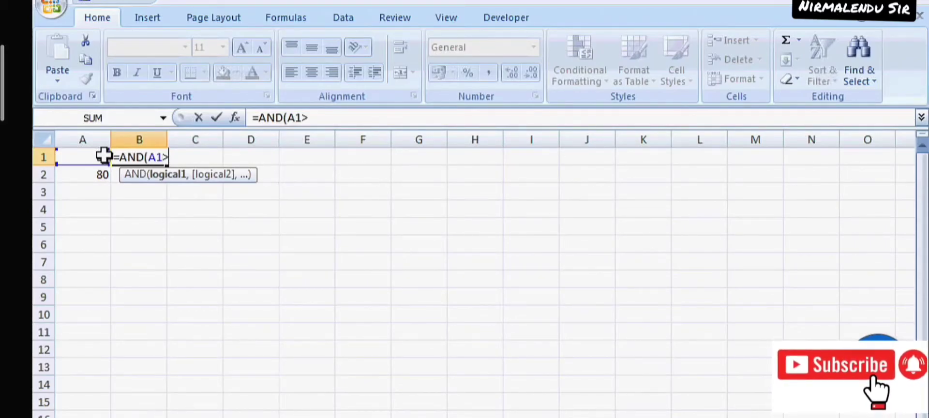
text(=20)
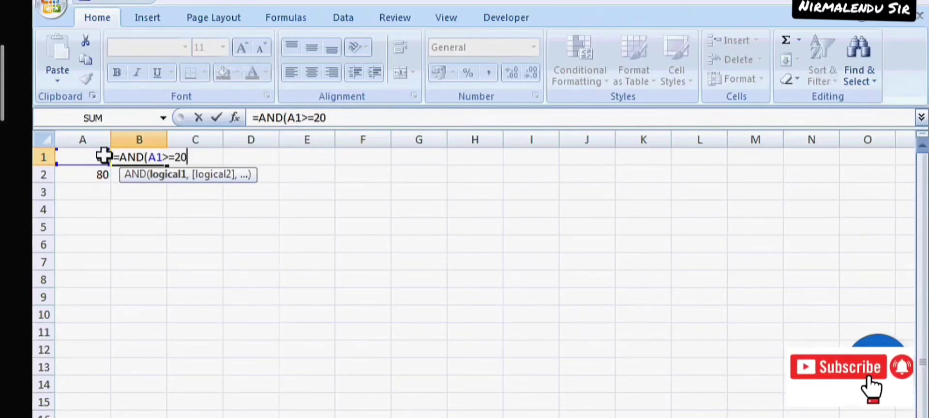
text(,)
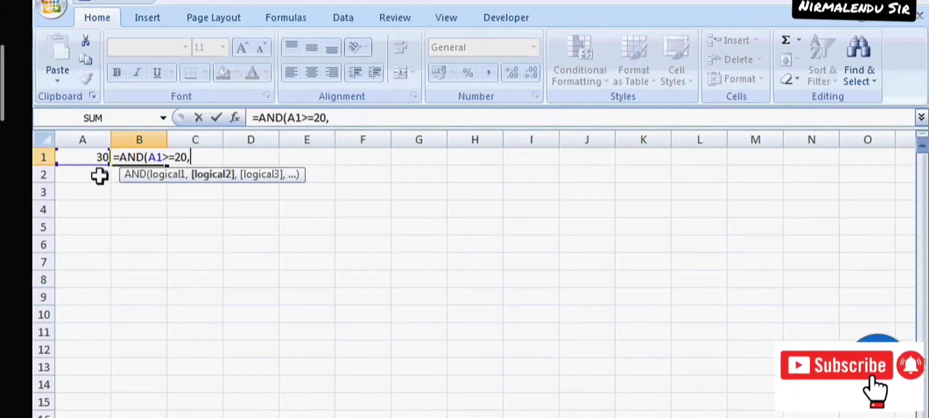
click(97, 176)
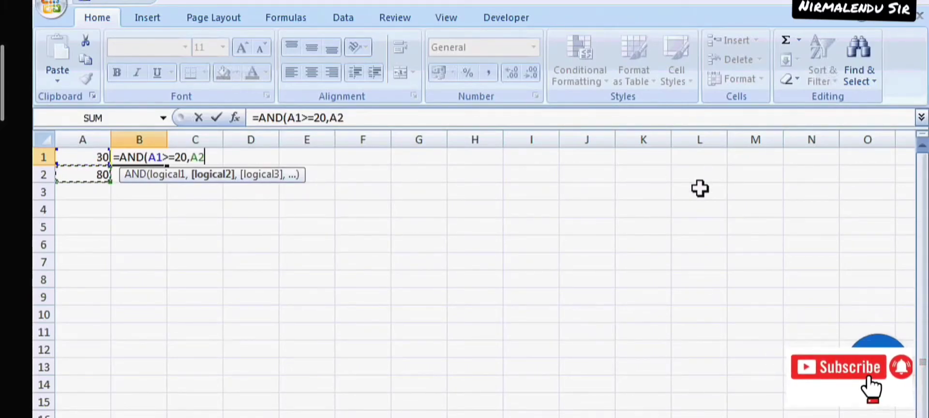
text(<=)
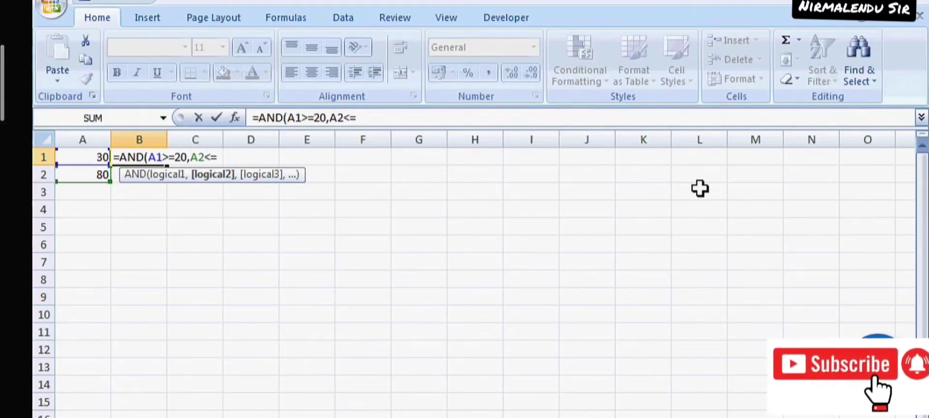
text(30)
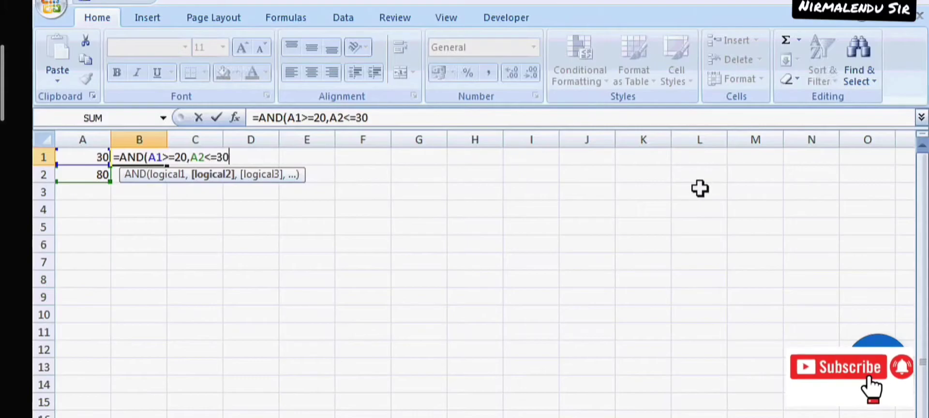
key(BackSpace)
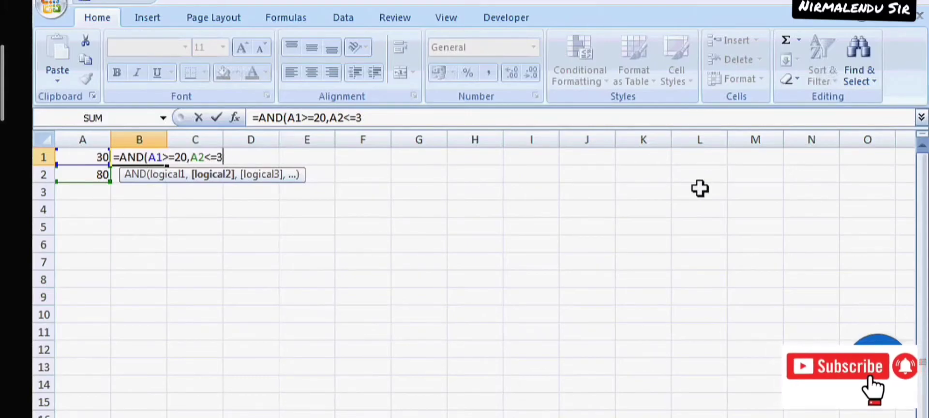
text(60)
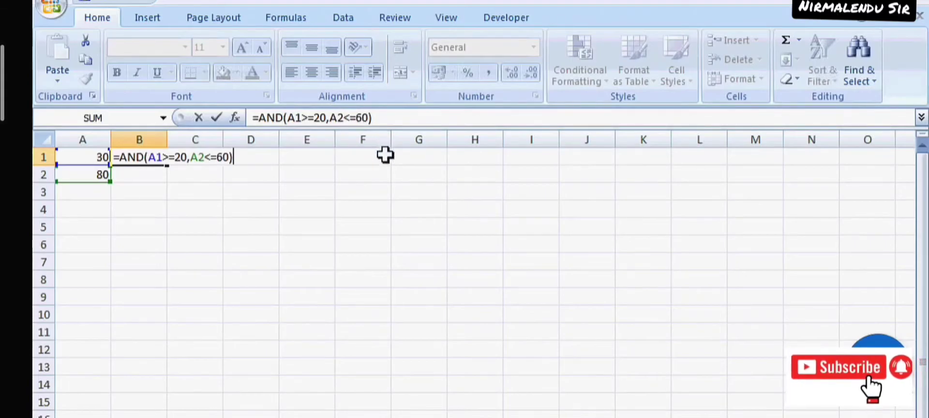
key(Return)
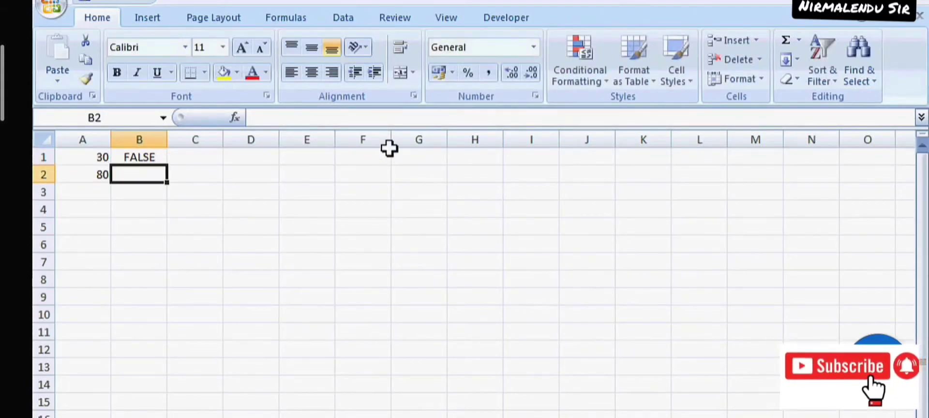
Raise B1's A2 limit from 60 to 80 so the AND test shows TRUE.
click(138, 156)
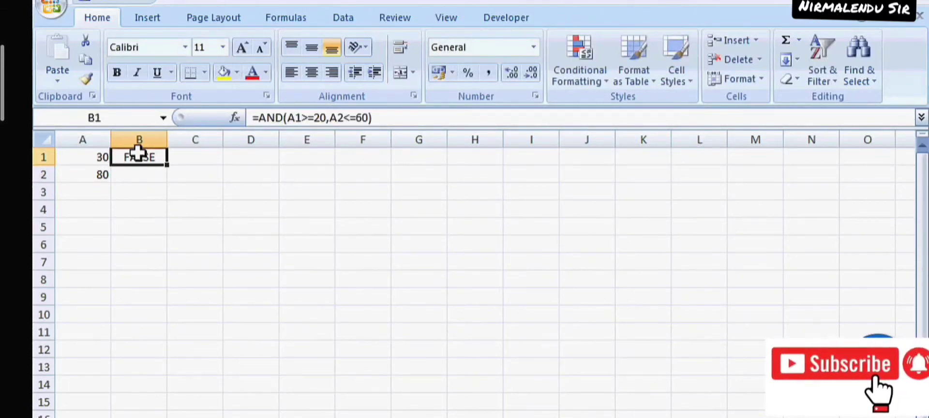
click(362, 117)
key(BackSpace)
text(8)
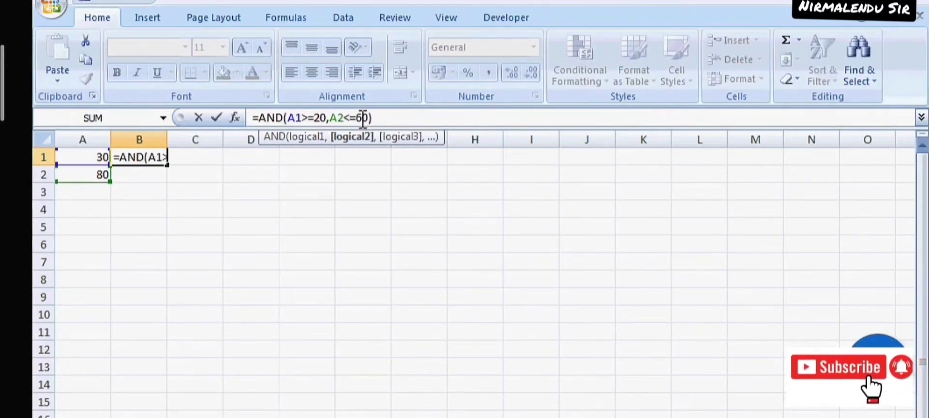
key(BackSpace)
text(8)
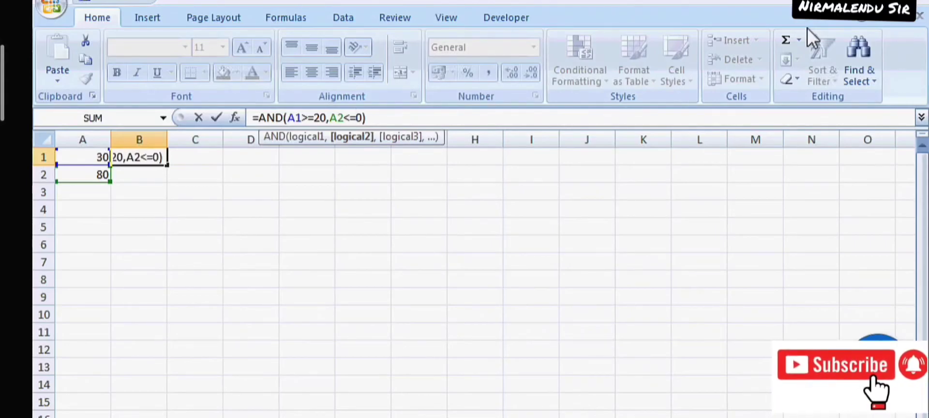
key(Return)
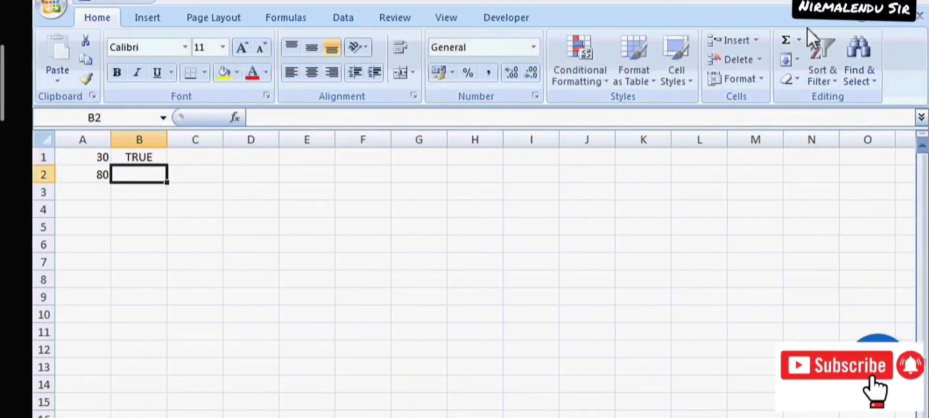
Lower B1's A2 limit to 70 so the result becomes FALSE.
click(142, 160)
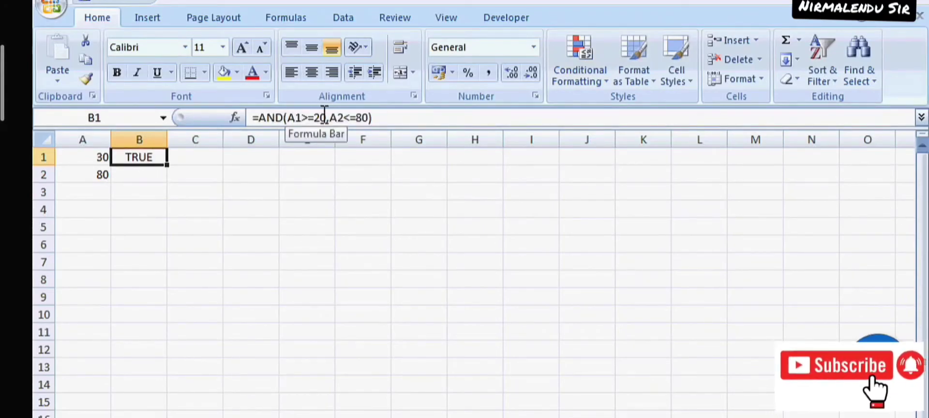
click(361, 117)
key(Delete)
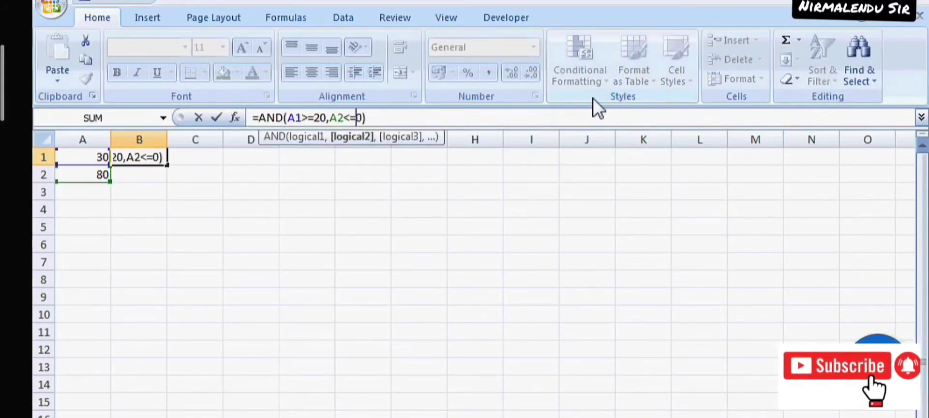
text(7)
key(Return)
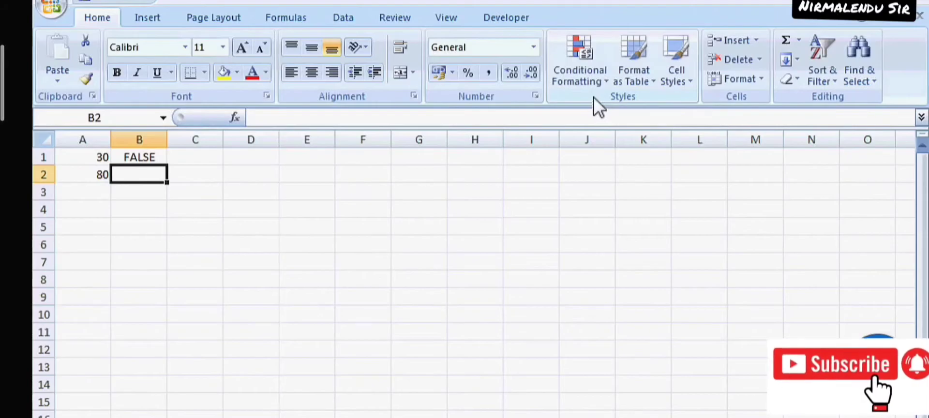
click(137, 156)
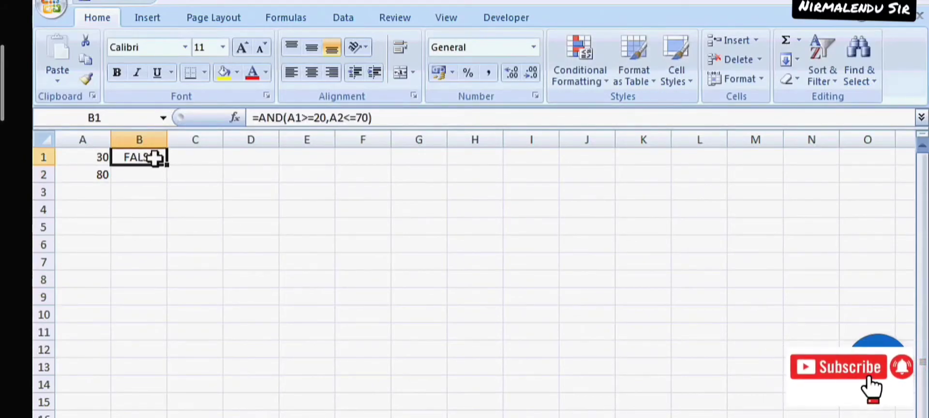
Enter 45 in cell A3.
click(104, 190)
text(45)
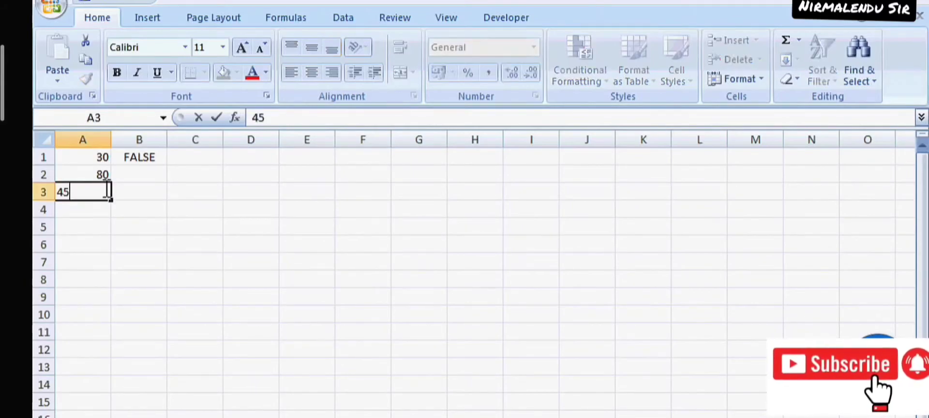
click(151, 158)
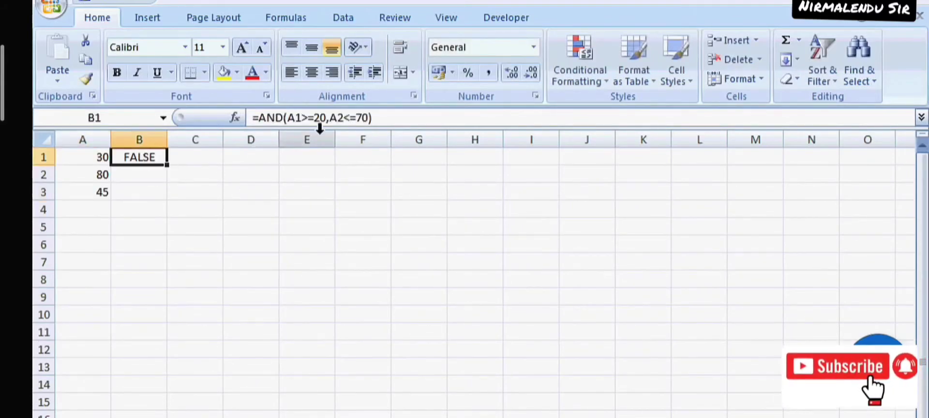
Extend B1 to =AND(A1>=20,A2<=70,A3>=35), still returning FALSE.
click(369, 117)
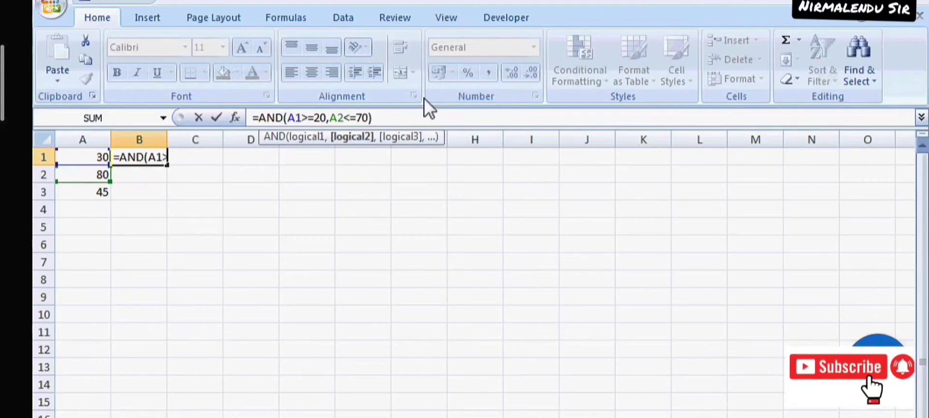
text(,)
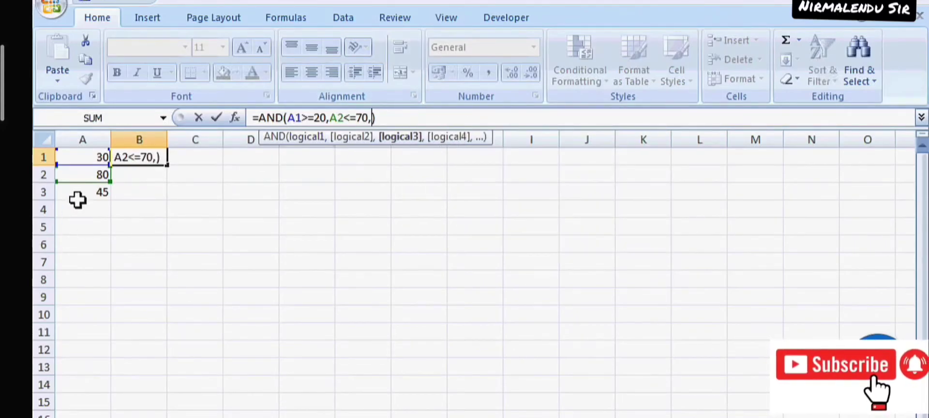
click(90, 191)
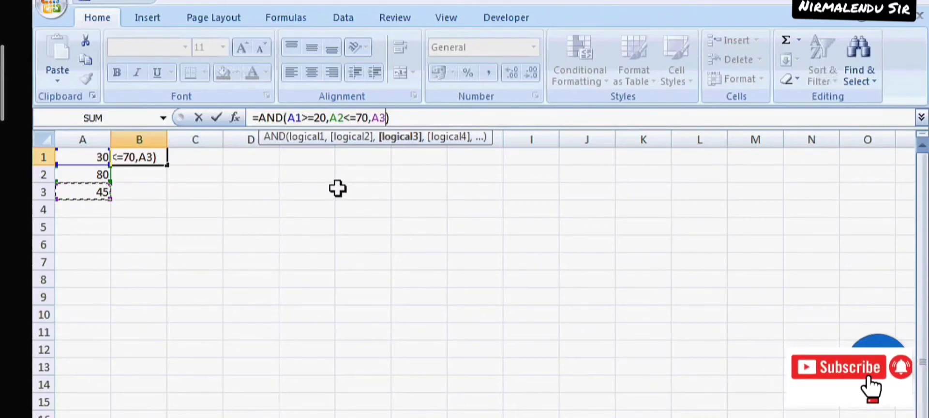
text(>=)
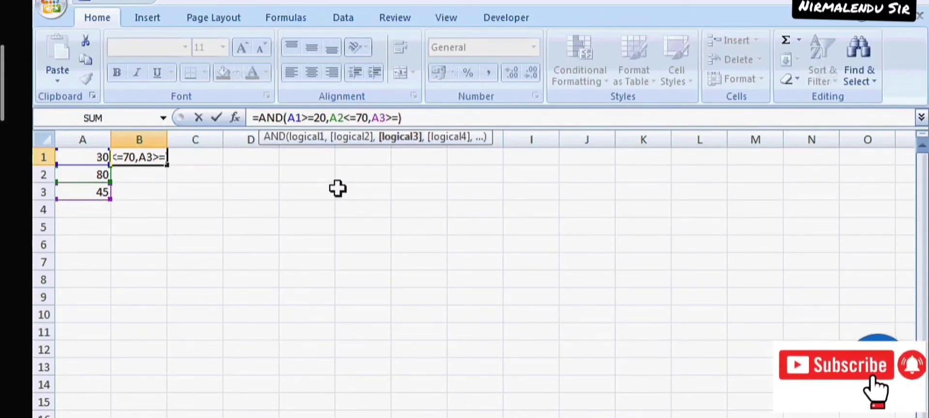
text(3)
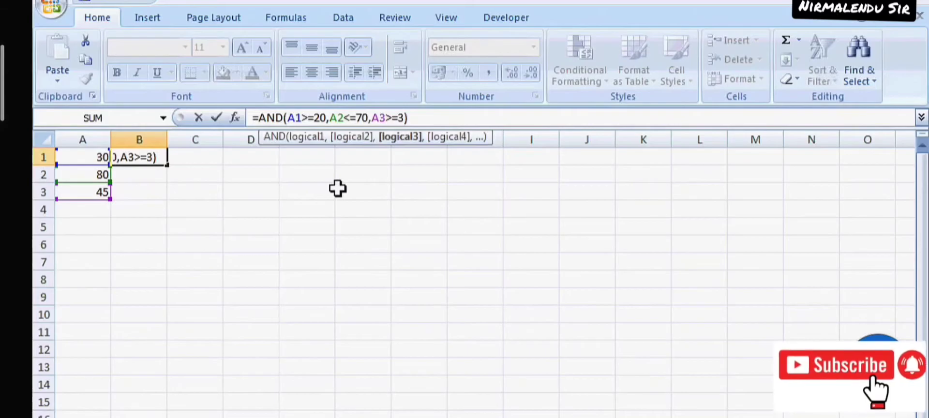
text(5)
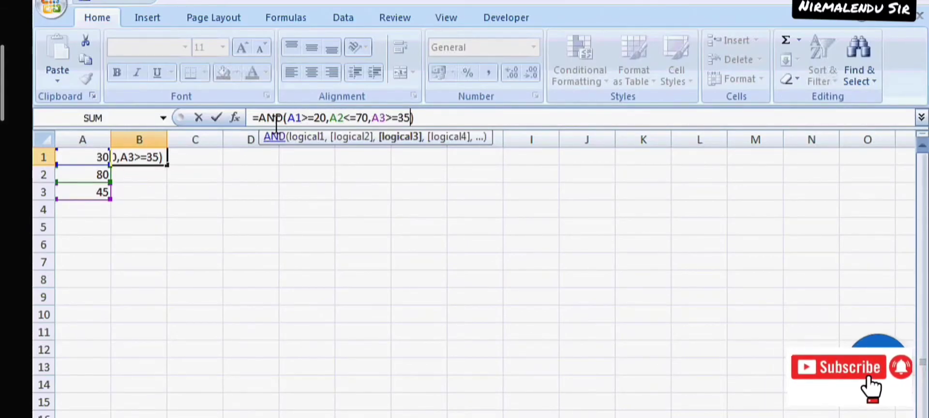
click(419, 117)
key(Return)
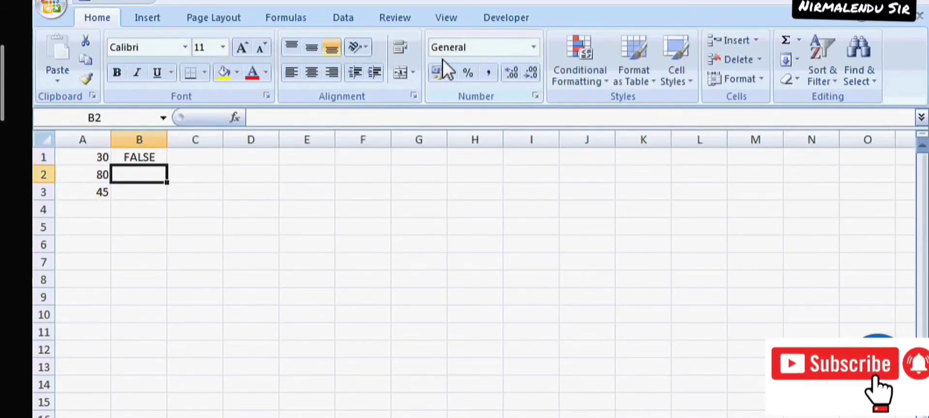
click(136, 160)
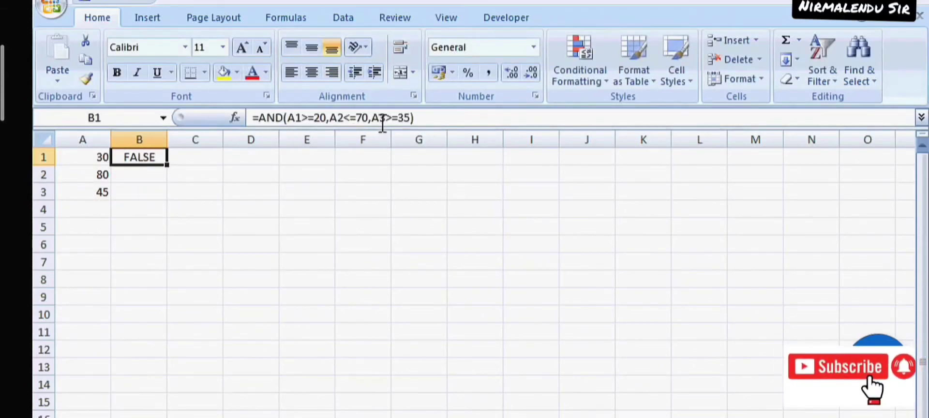
Change B1's A2 limit from 70 to 90.
click(362, 117)
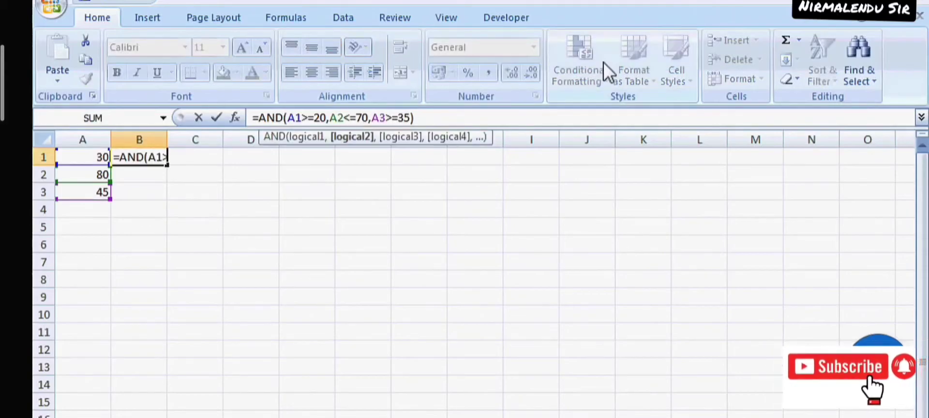
key(BackSpace)
text(9)
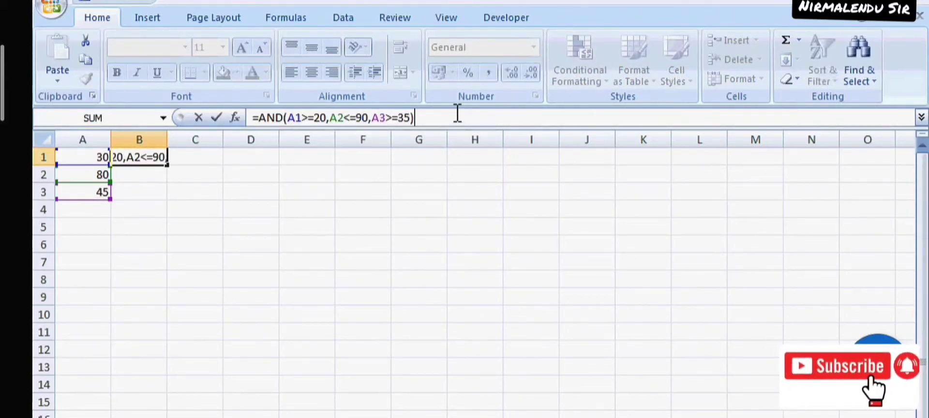
key(Return)
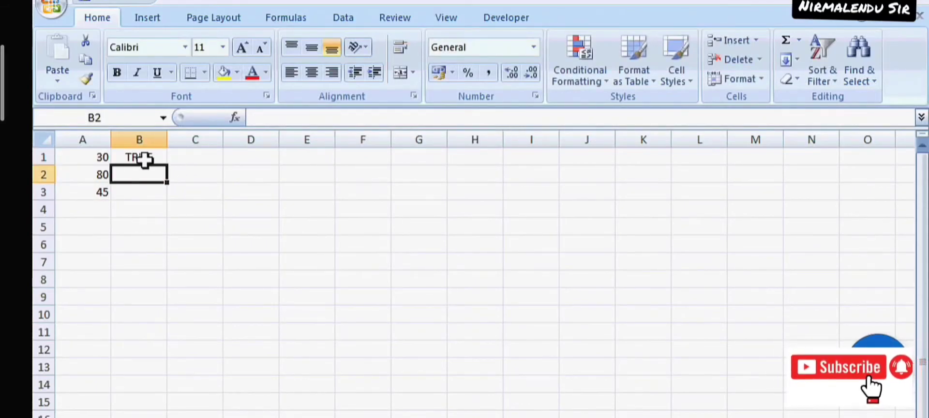
Lower B1's A1 threshold from 20 to 10, giving =AND(A1>=10,A2<=90,A3>=35) = TRUE.
click(144, 155)
click(319, 121)
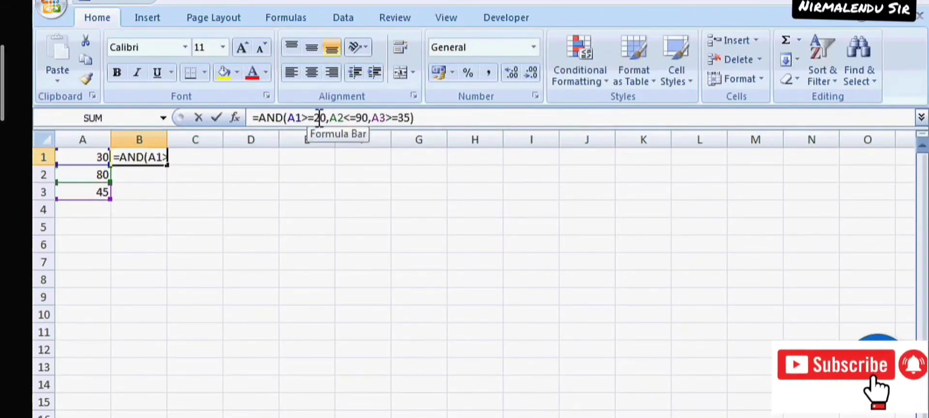
key(BackSpace)
text(1)
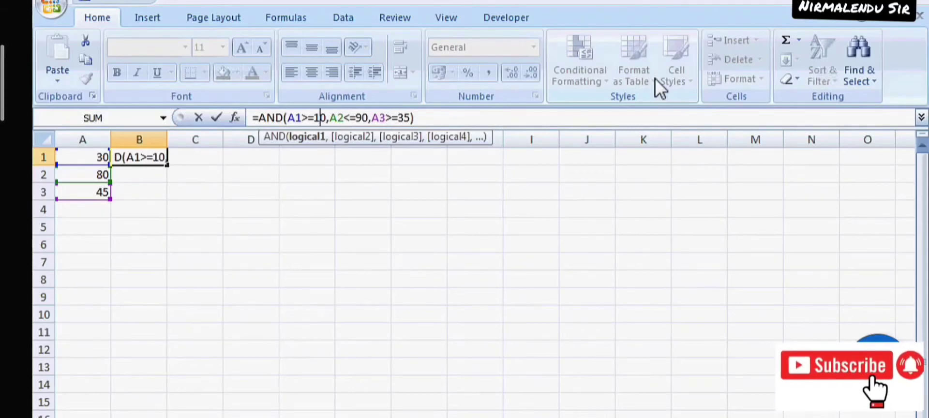
click(474, 118)
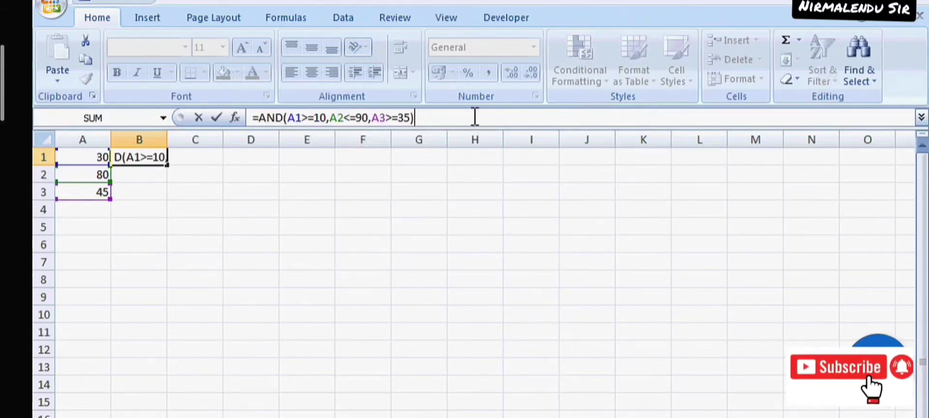
key(Return)
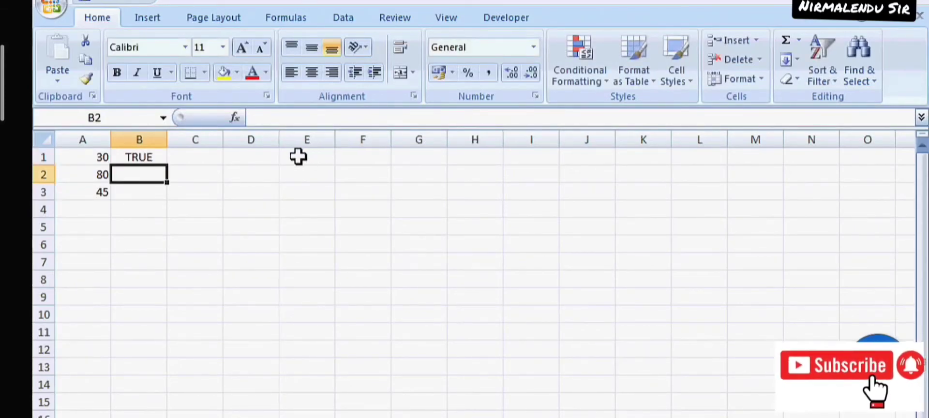
click(124, 159)
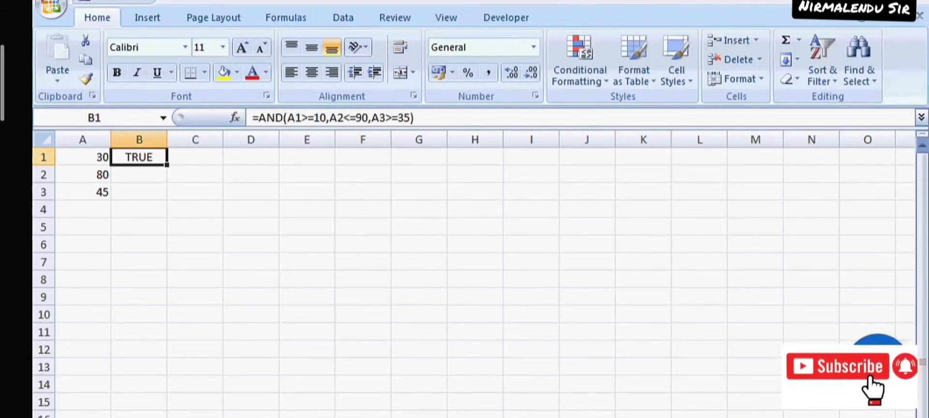
click(259, 315)
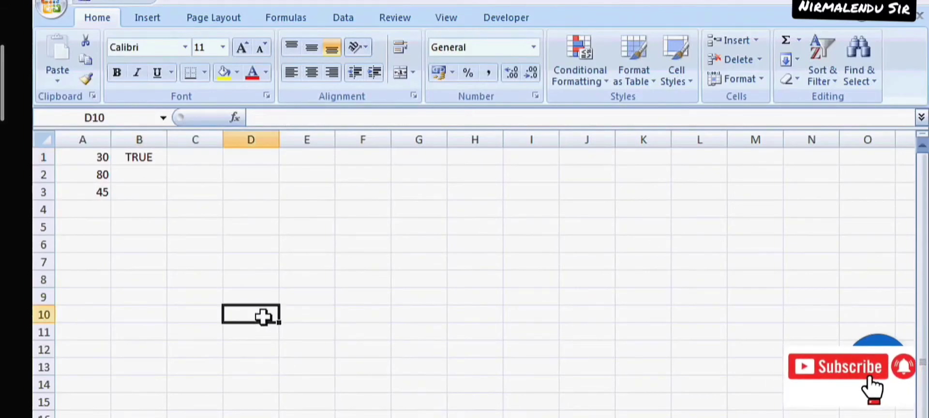
click(155, 156)
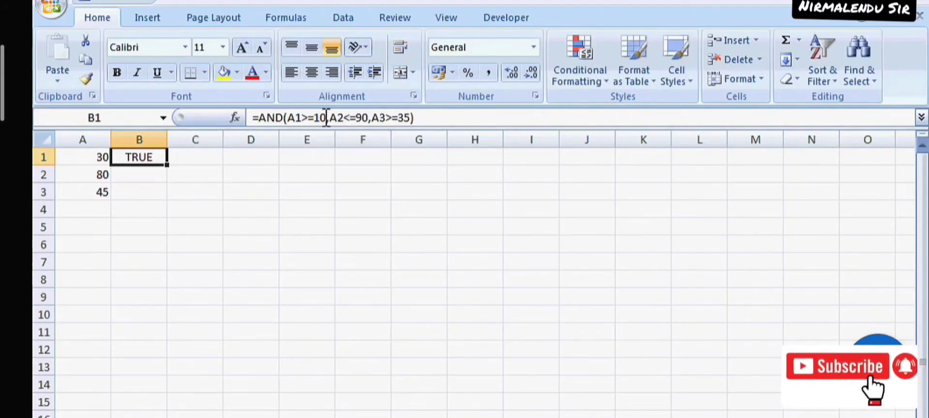
Replace AND with OR in B1's formula.
click(284, 118)
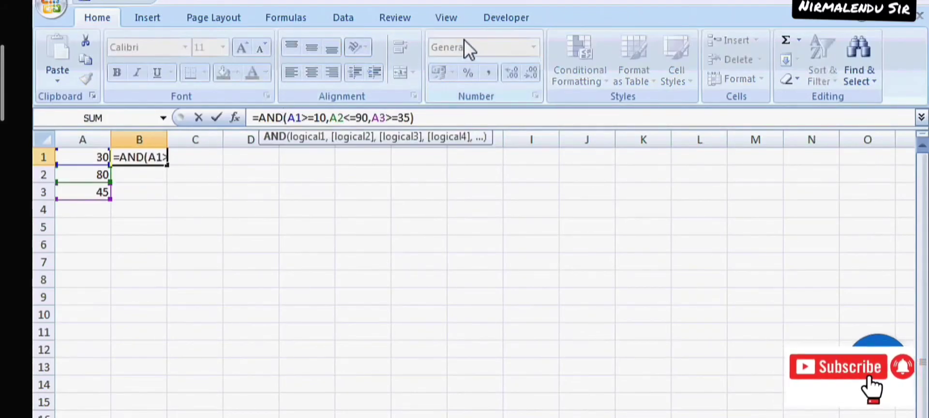
key(BackSpace)
key(BackSpace)
key(BackSpace)
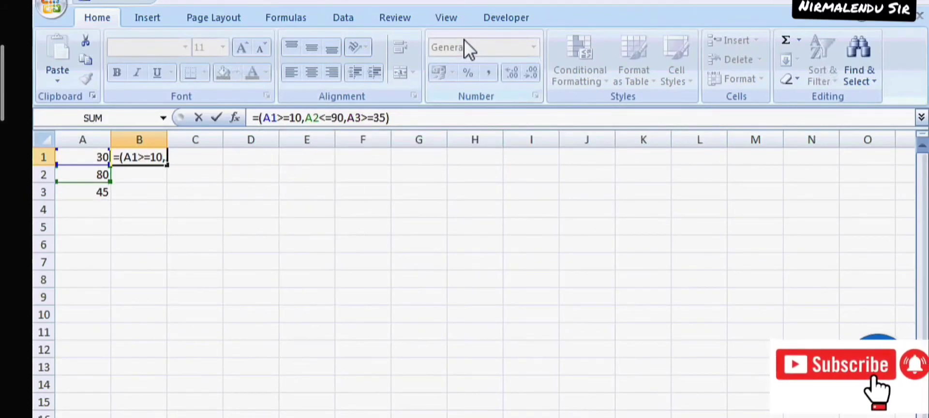
text(OR)
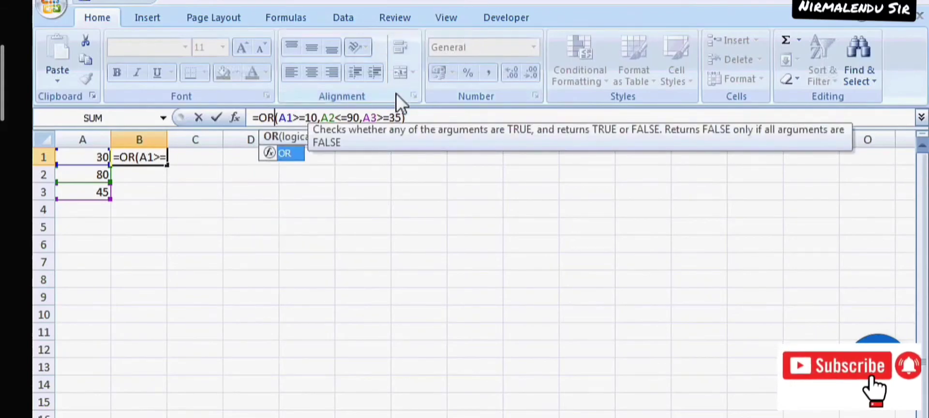
click(291, 154)
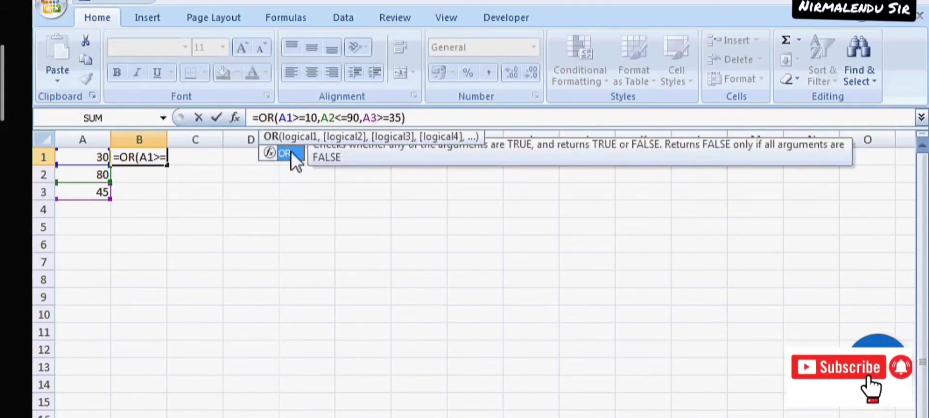
click(431, 118)
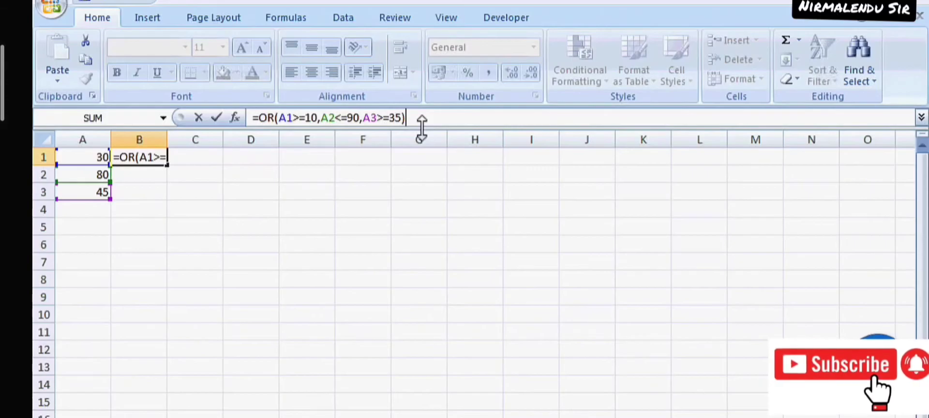
key(Return)
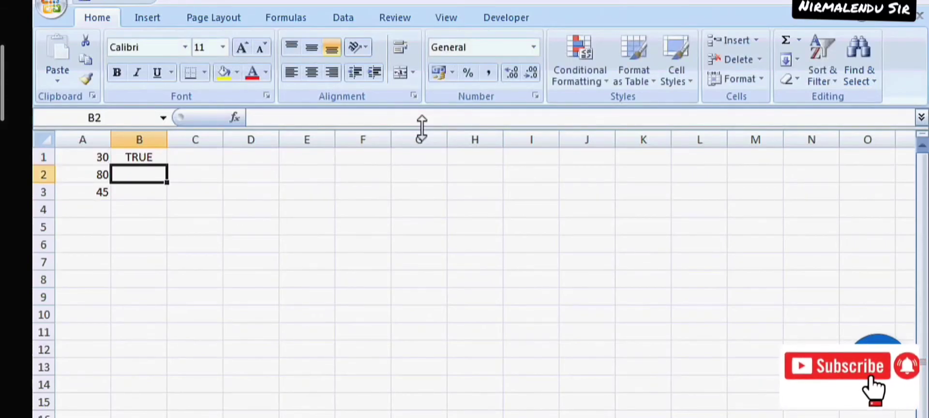
click(136, 154)
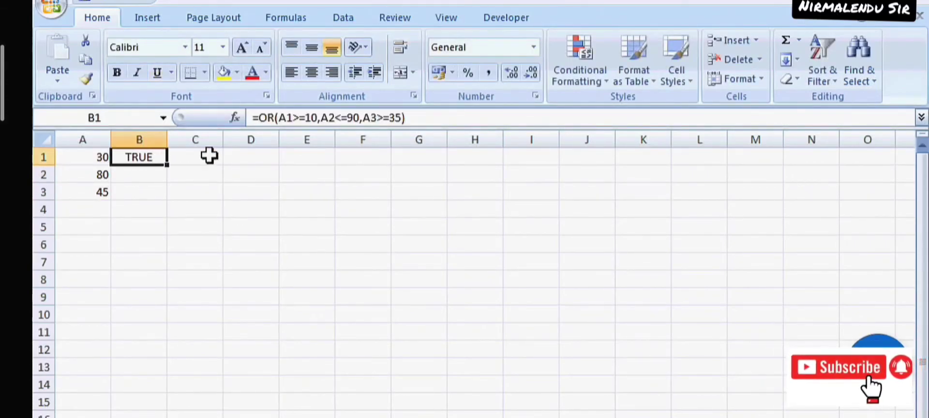
Change B1's OR limits to A1>=40 and A2<=50.
click(311, 118)
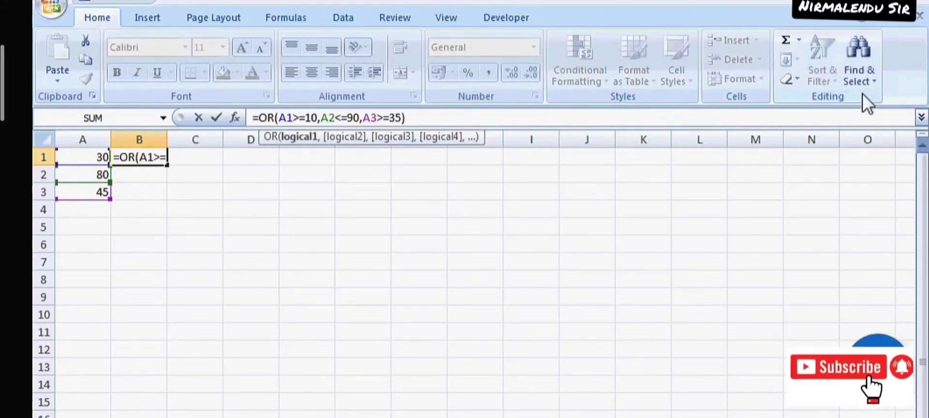
key(BackSpace)
text(4)
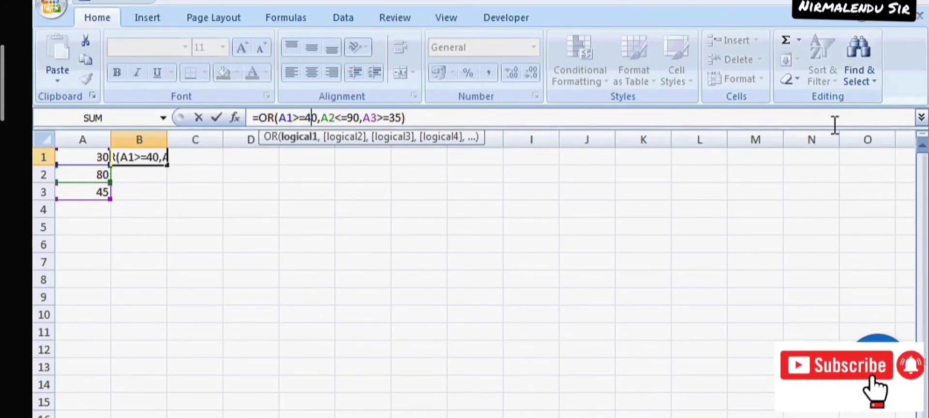
click(354, 118)
key(BackSpace)
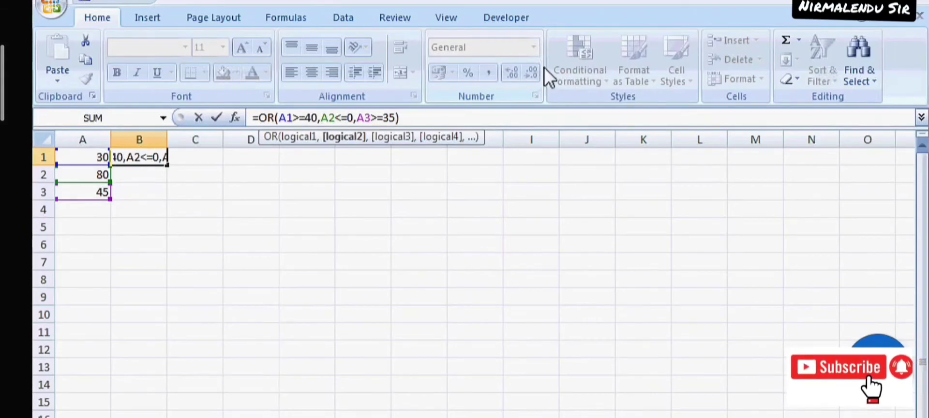
text(5)
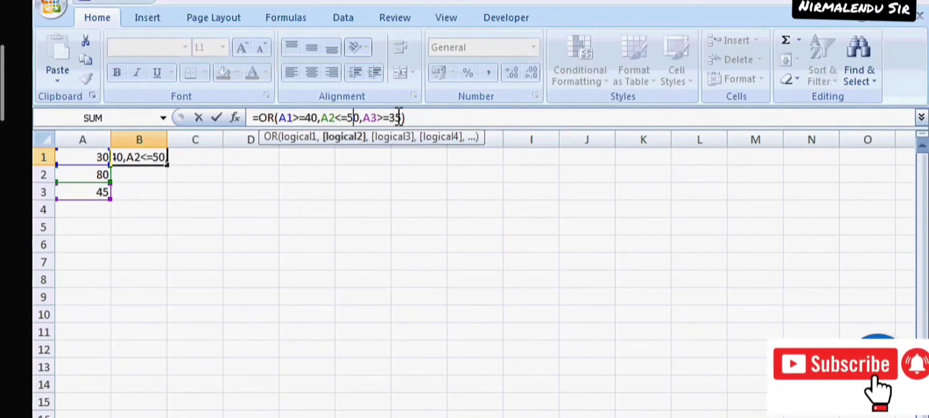
click(407, 117)
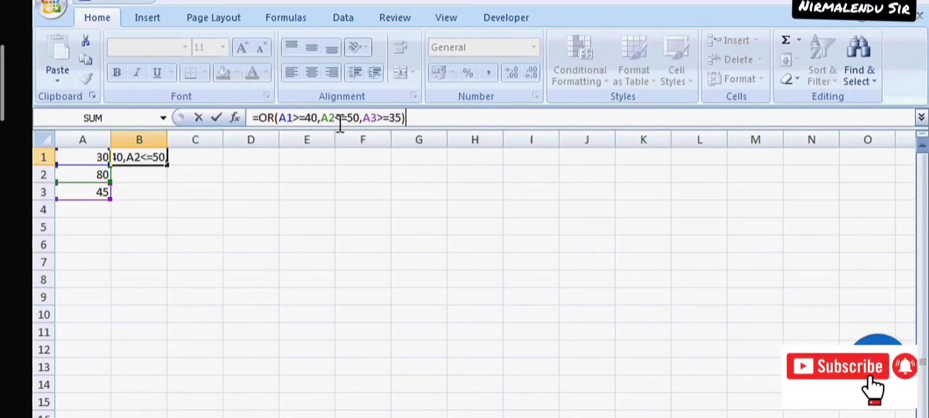
key(Return)
Set the A3 threshold to 65, giving =OR(A1>=40,A2<=50,A3>=65) = FALSE.
click(145, 156)
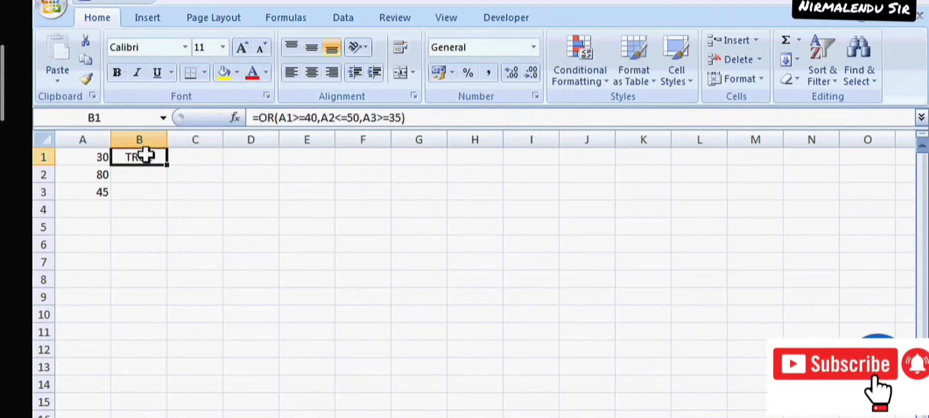
click(397, 118)
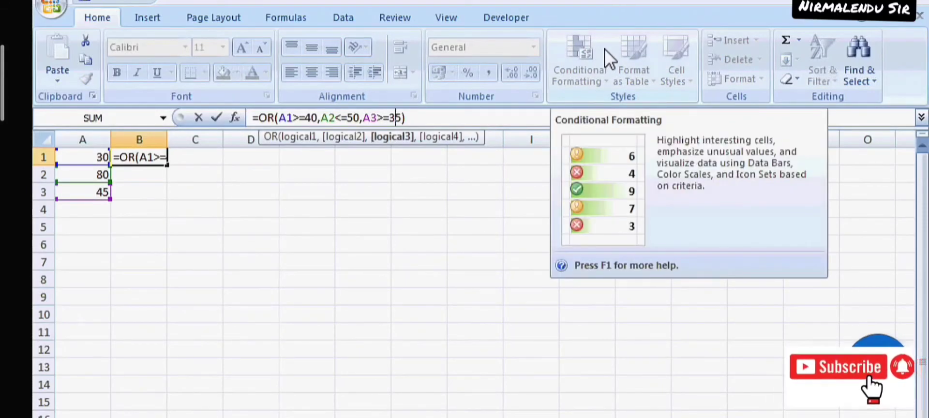
key(BackSpace)
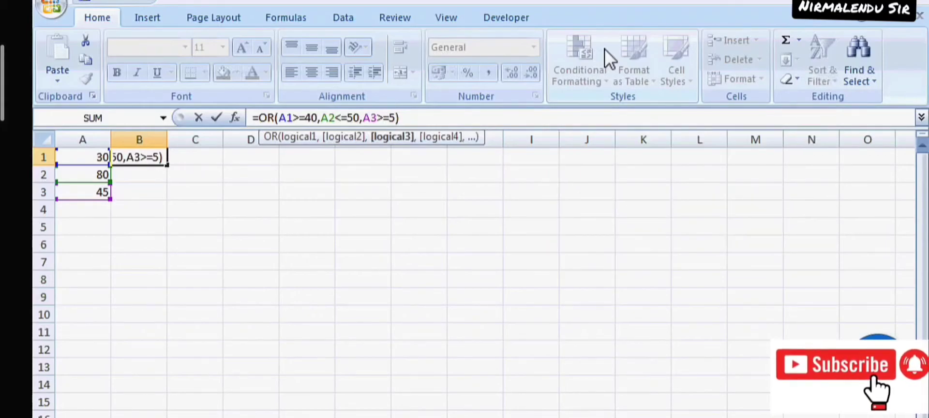
text(1)
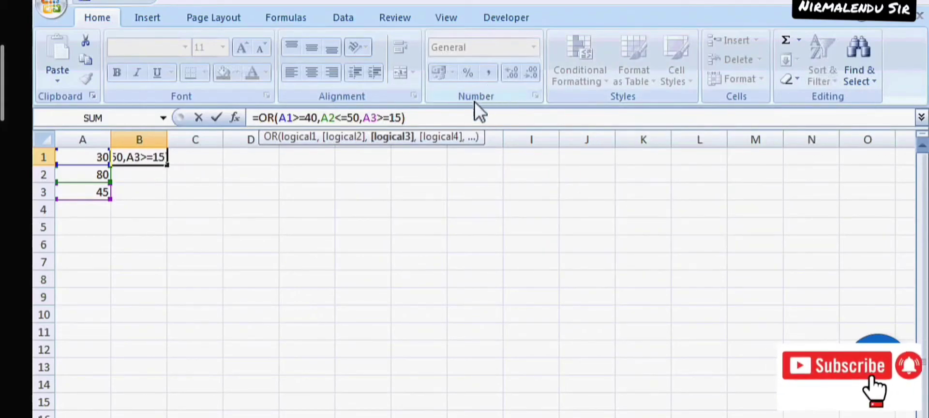
click(429, 123)
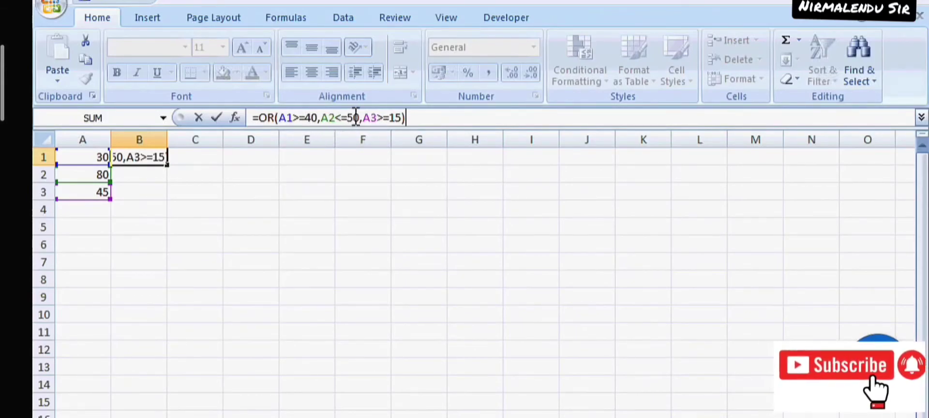
click(397, 118)
key(BackSpace)
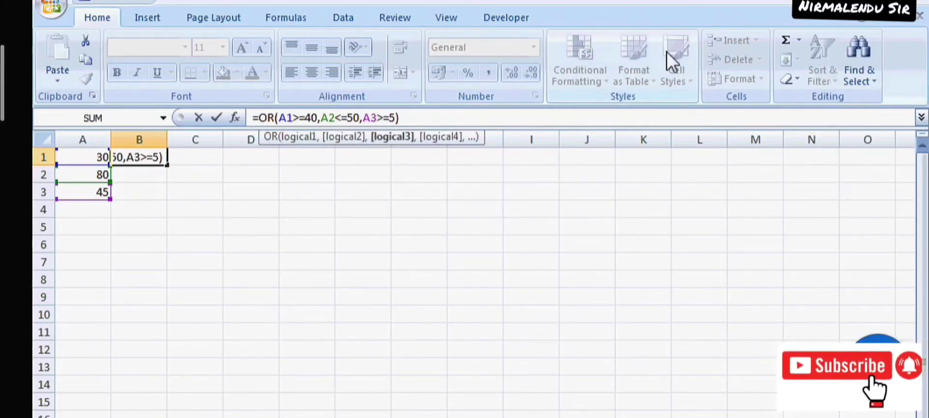
text(6)
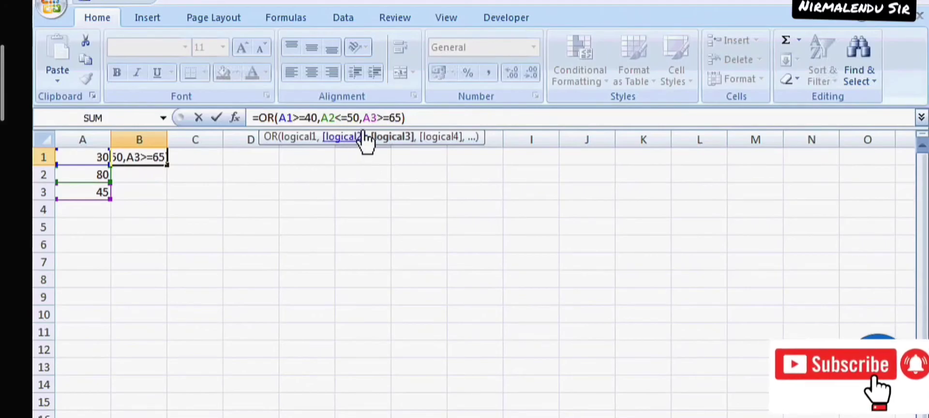
click(405, 117)
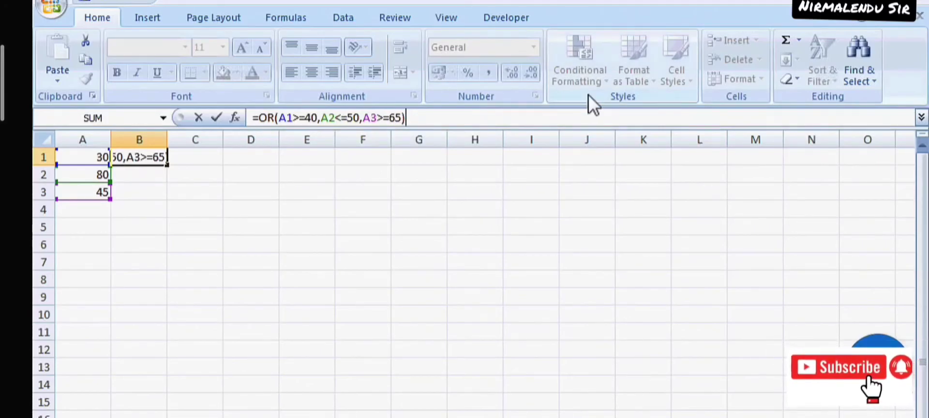
key(Return)
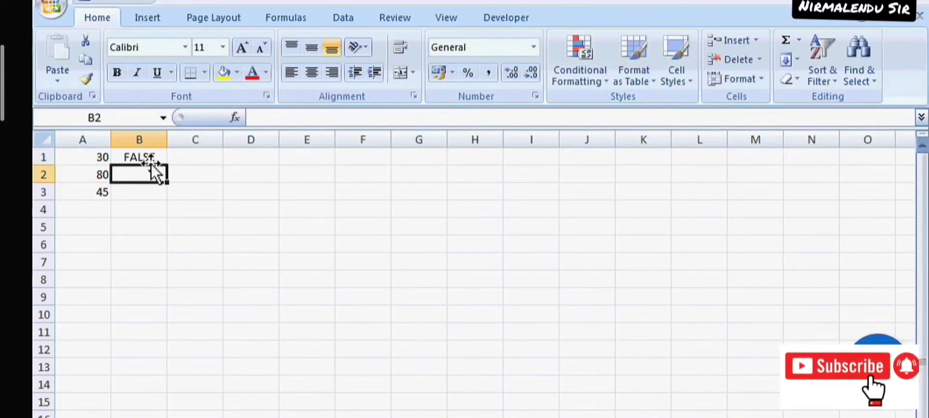
click(149, 154)
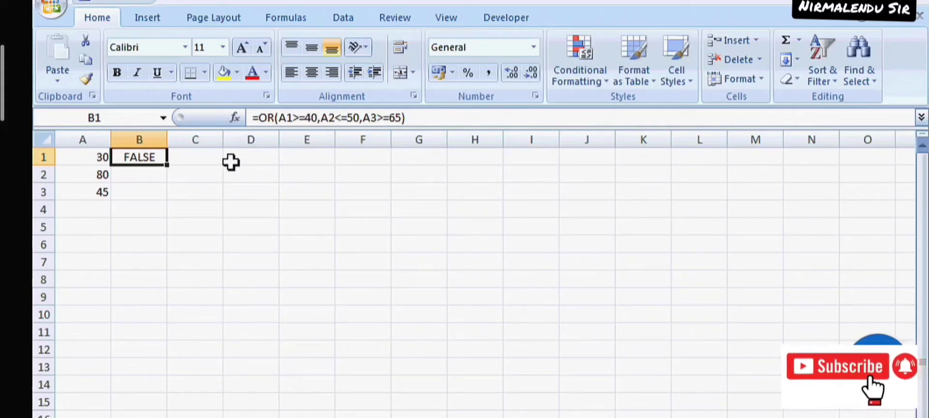
Enter 14, 15, 8 and 15 down cells D1 to D4.
drag(240, 165, 240, 175)
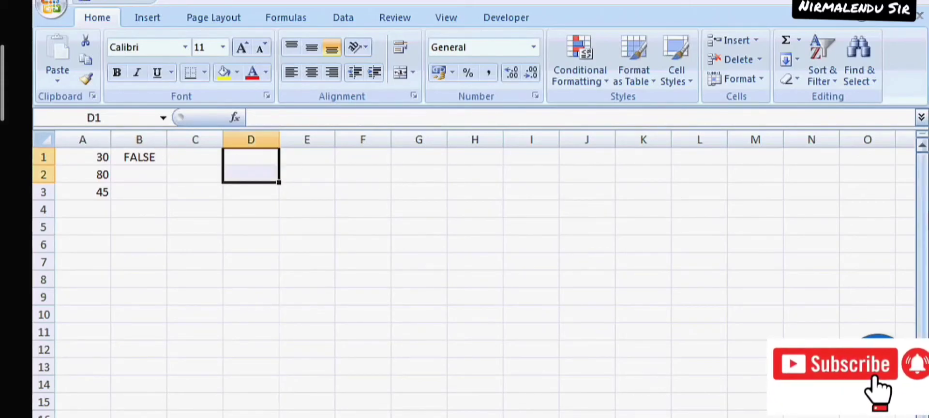
text(14)
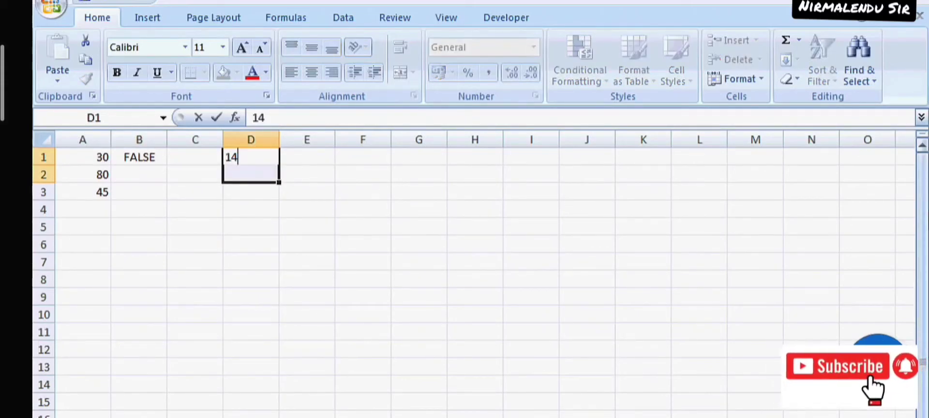
key(Return)
text(1)
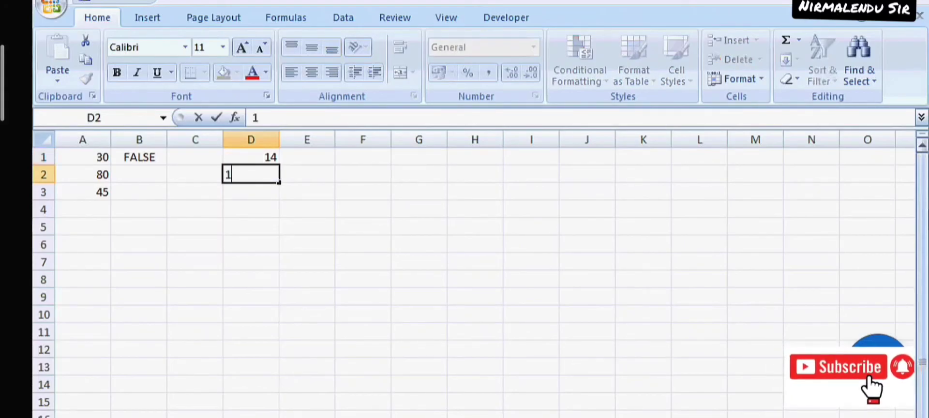
text(5)
key(Return)
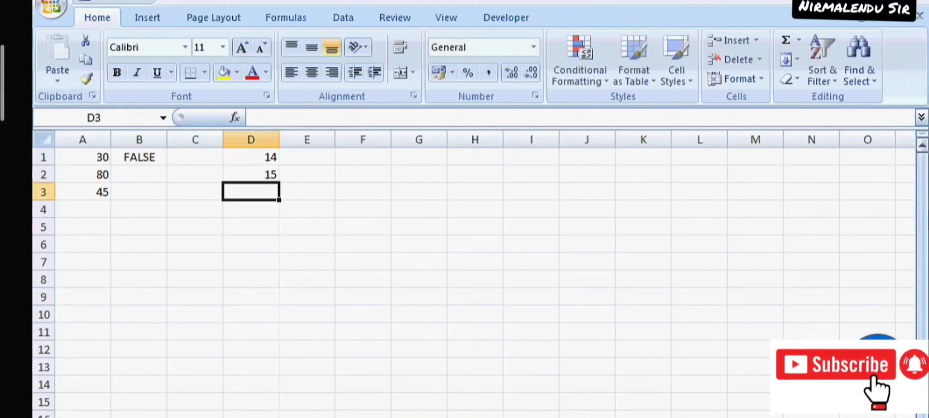
text(8)
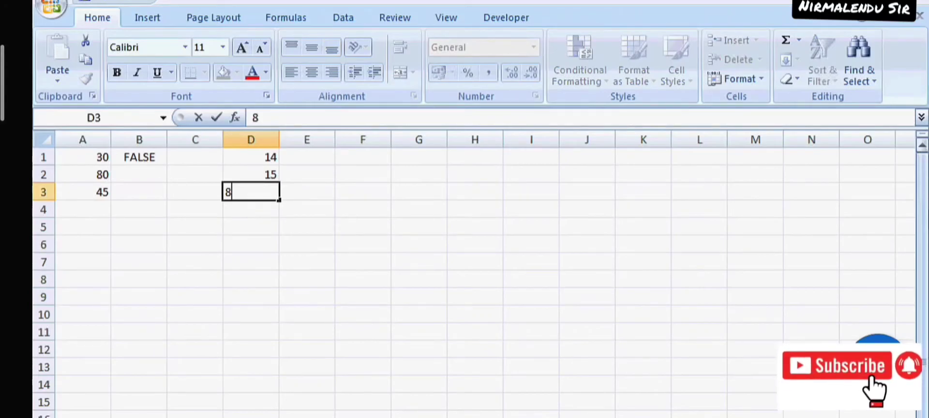
key(Return)
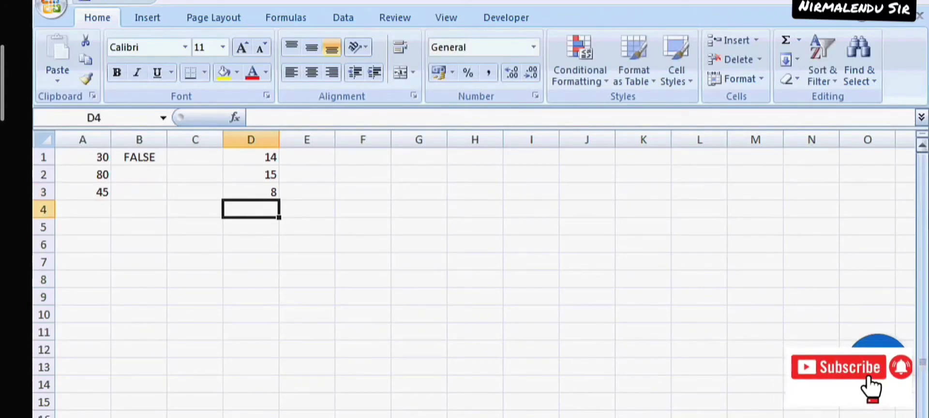
text(15)
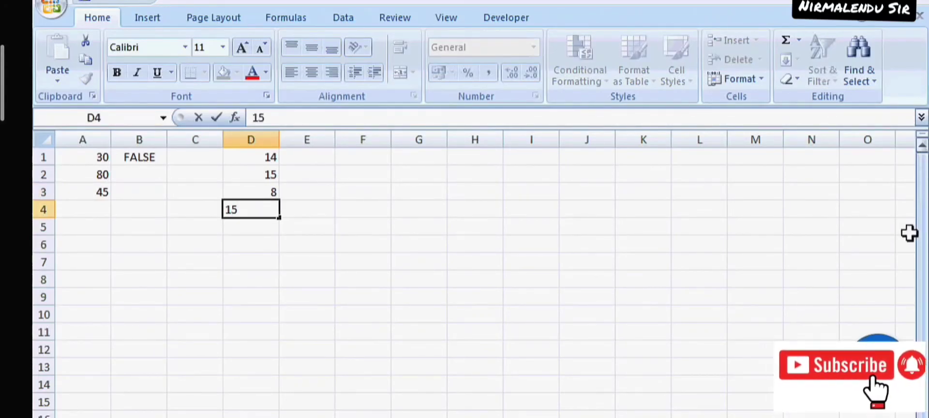
click(516, 281)
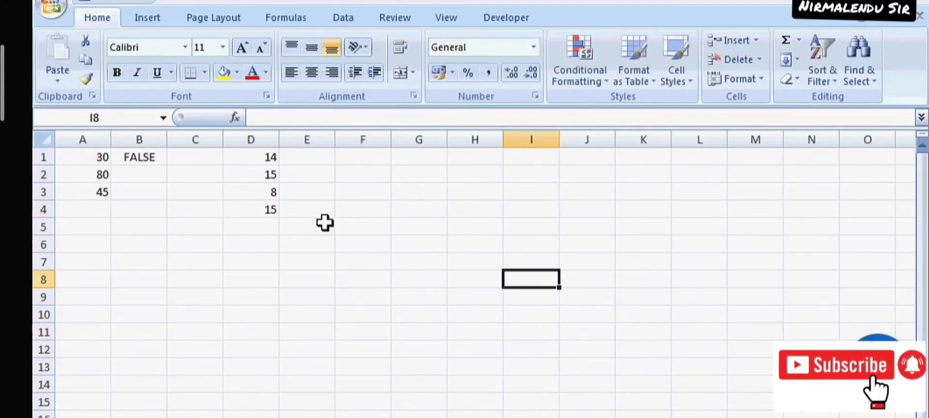
click(311, 154)
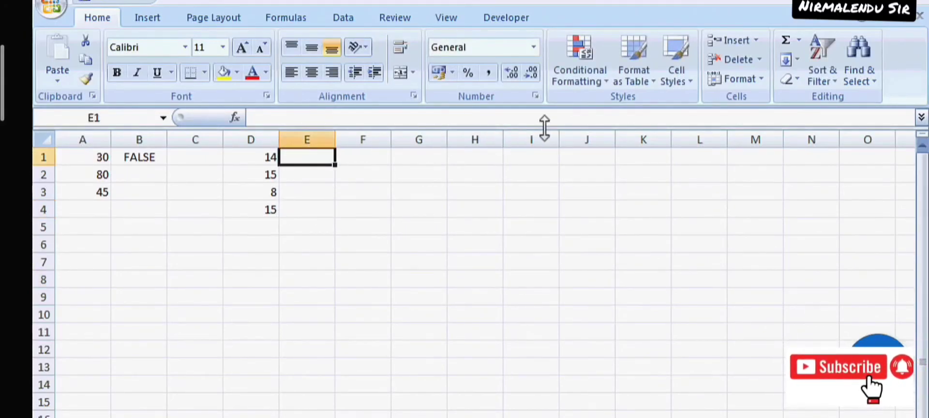
Enter =NOT(D2=D4) in E1, returning FALSE since both cells hold 15.
text(=NO)
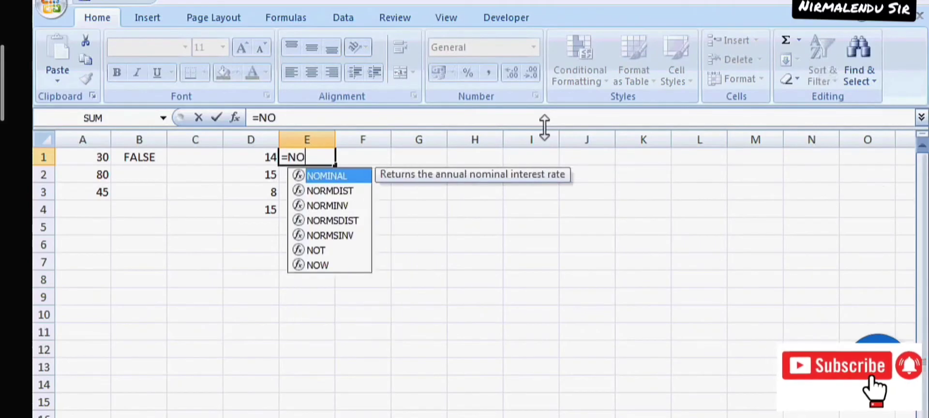
text(T)
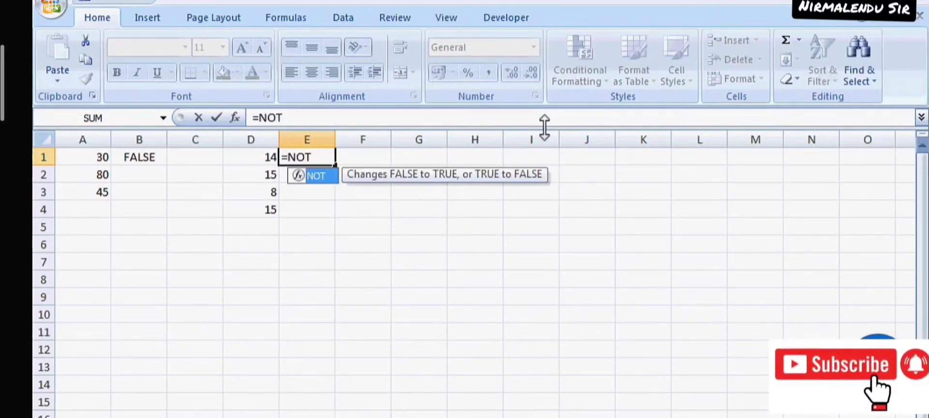
text(()
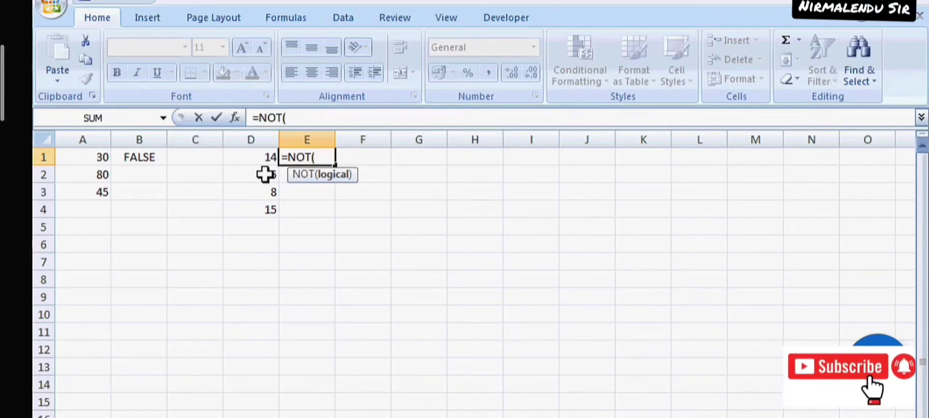
click(265, 174)
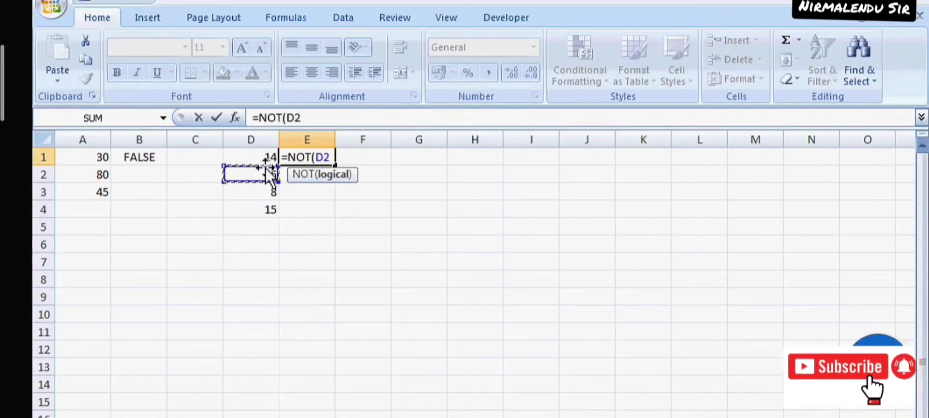
text(=)
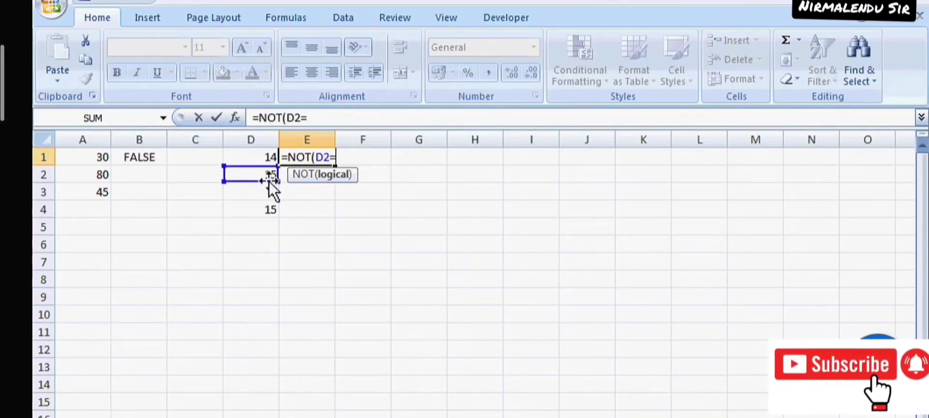
click(263, 207)
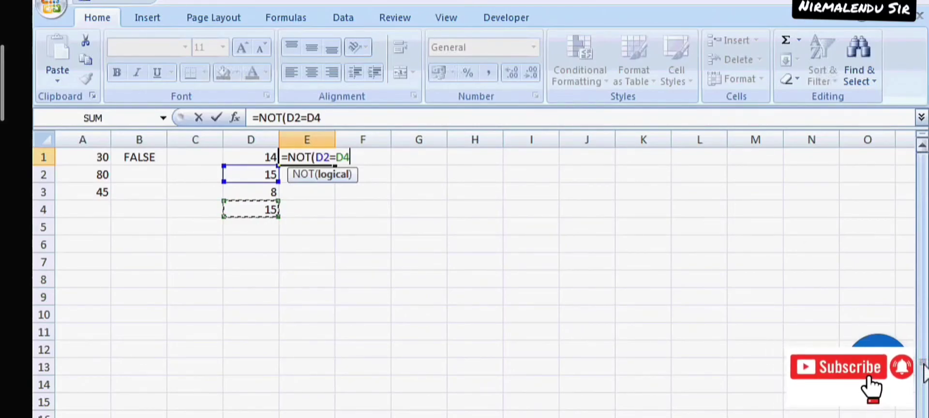
text())
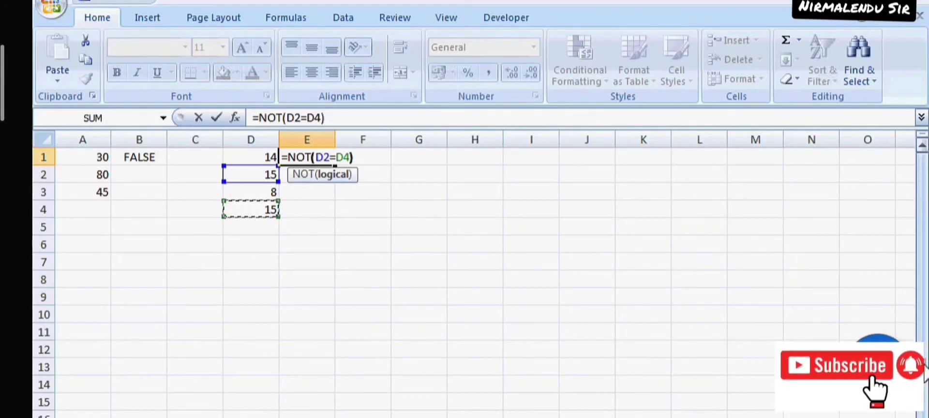
key(Return)
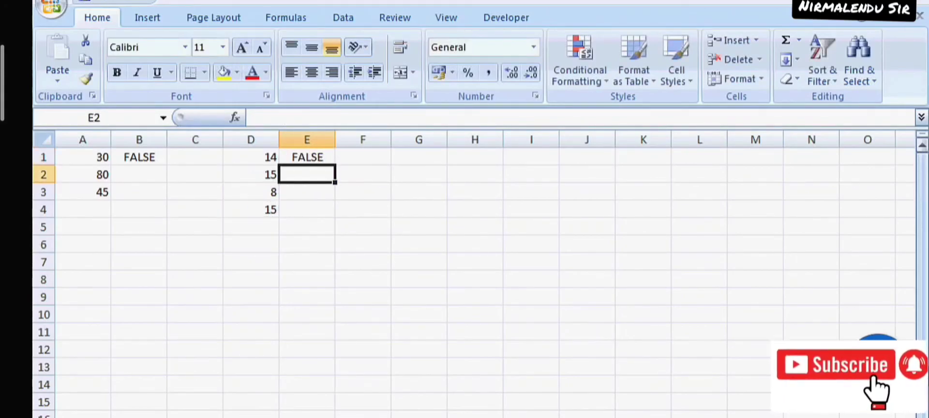
Change D4 from 15 to 14 and confirm E1's =NOT(D2=D4) now shows TRUE.
click(315, 154)
click(270, 209)
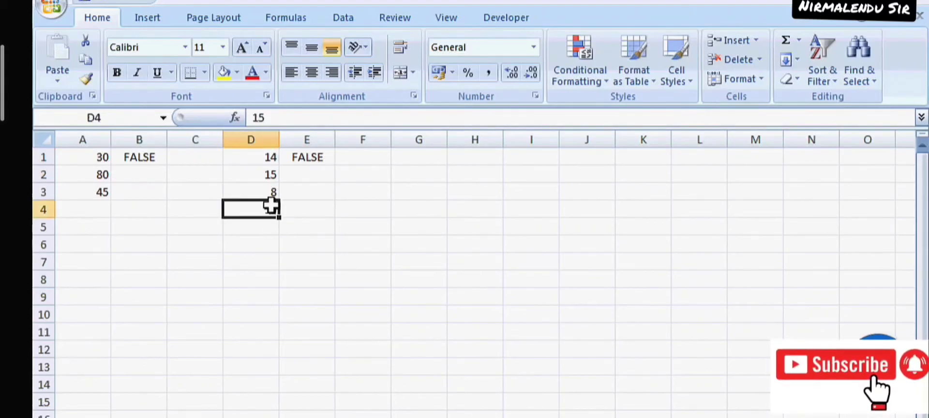
click(278, 118)
key(BackSpace)
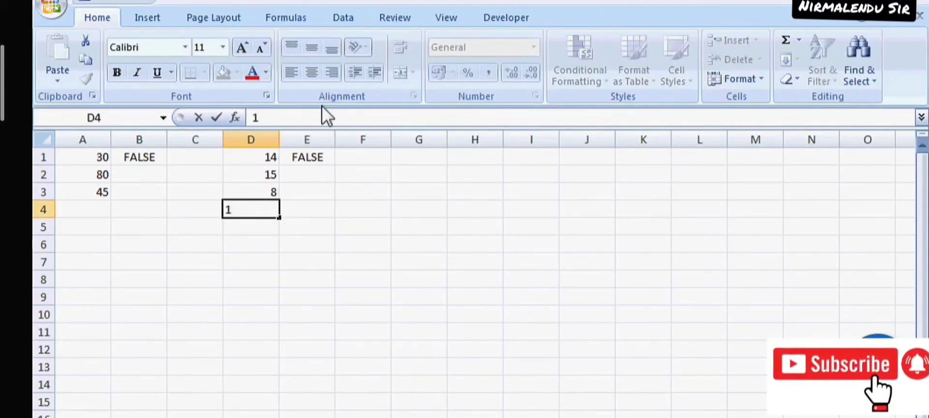
text(4)
click(363, 191)
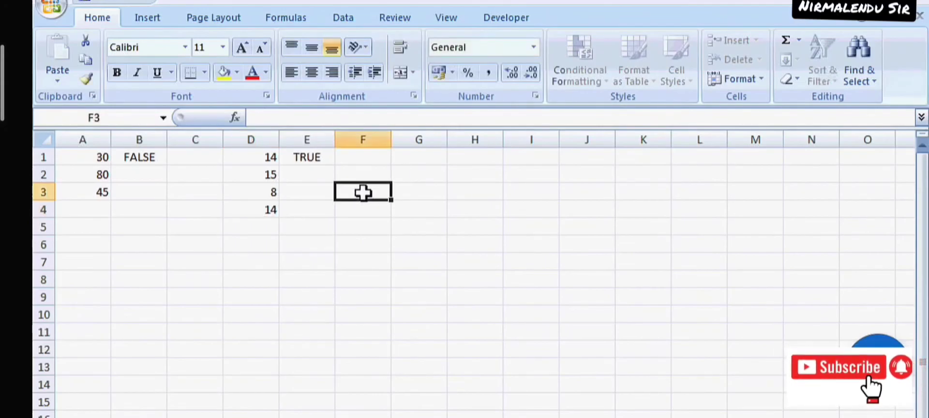
click(314, 158)
click(270, 173)
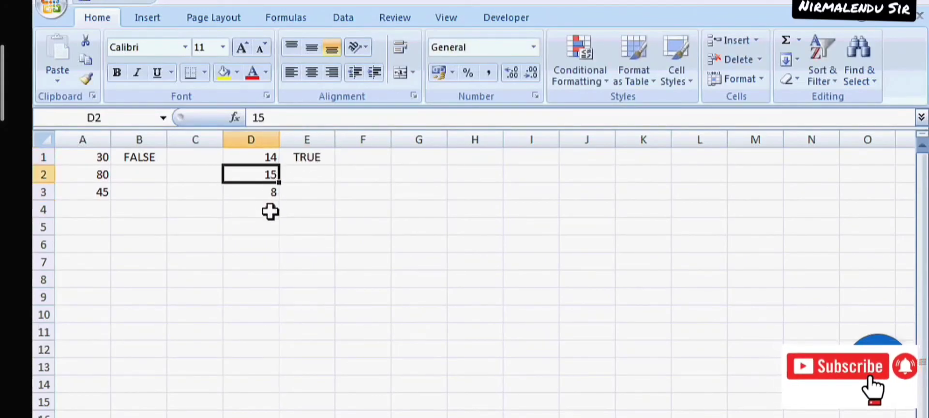
click(270, 211)
text(14)
click(264, 174)
click(293, 160)
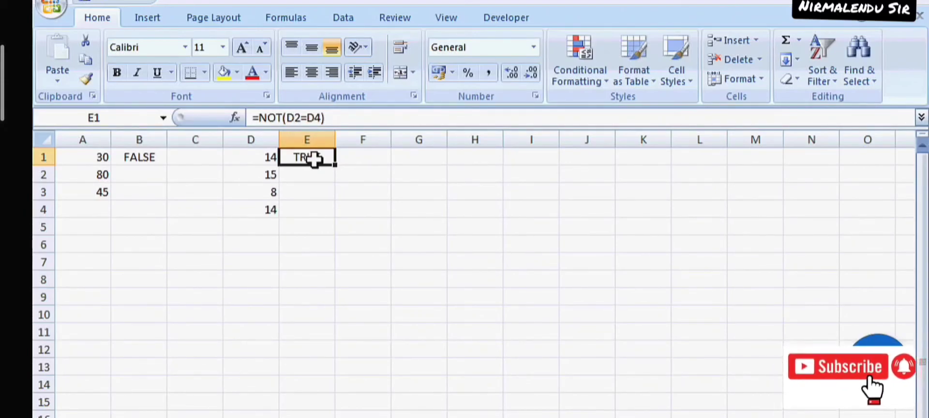
Edit E1's formula to =NOT(D1=D4), which returns FALSE.
click(300, 116)
key(Delete)
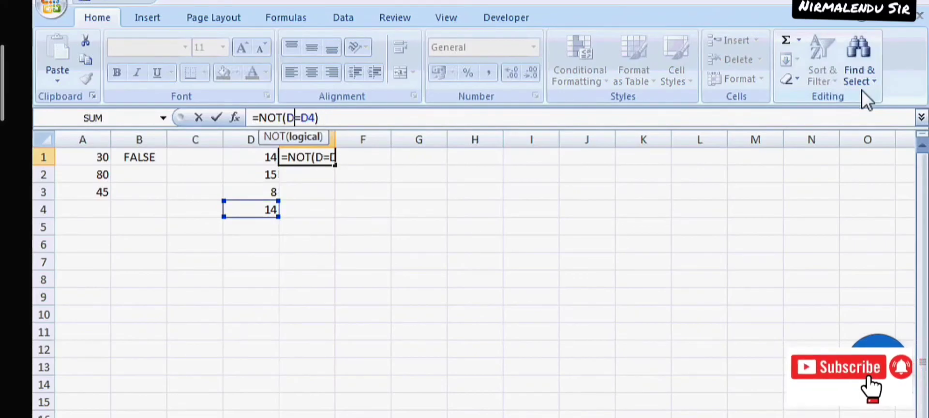
text(1)
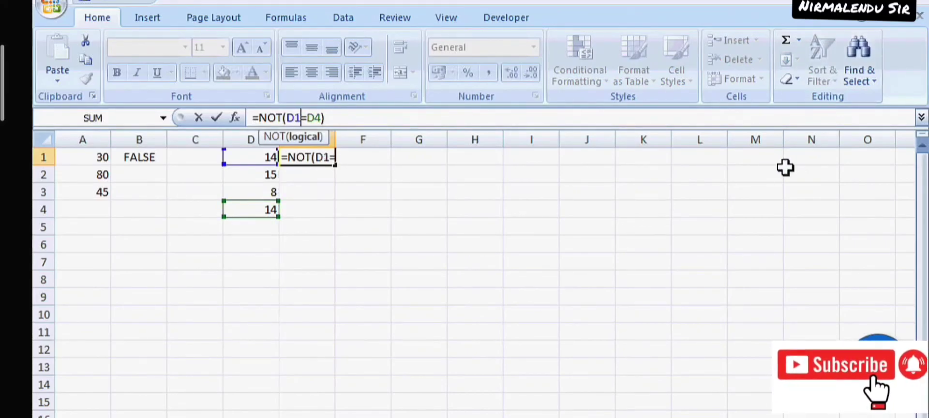
click(338, 117)
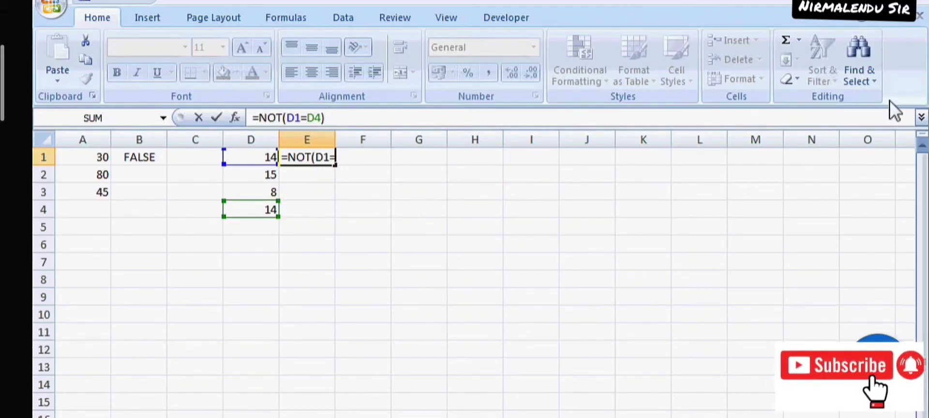
key(Return)
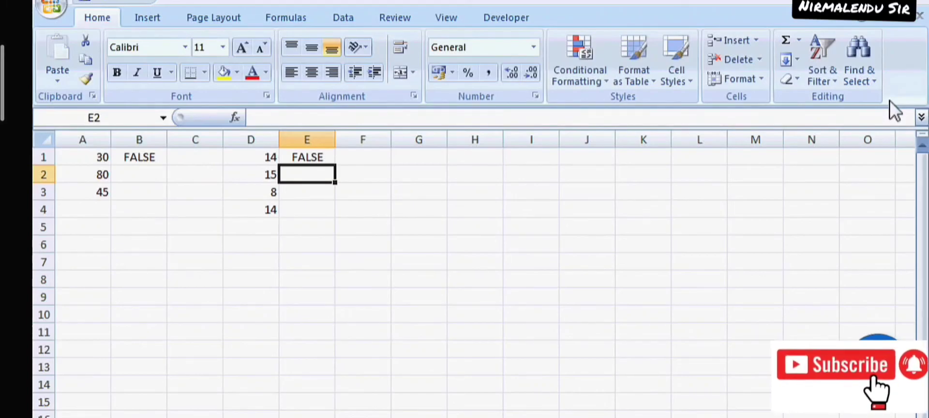